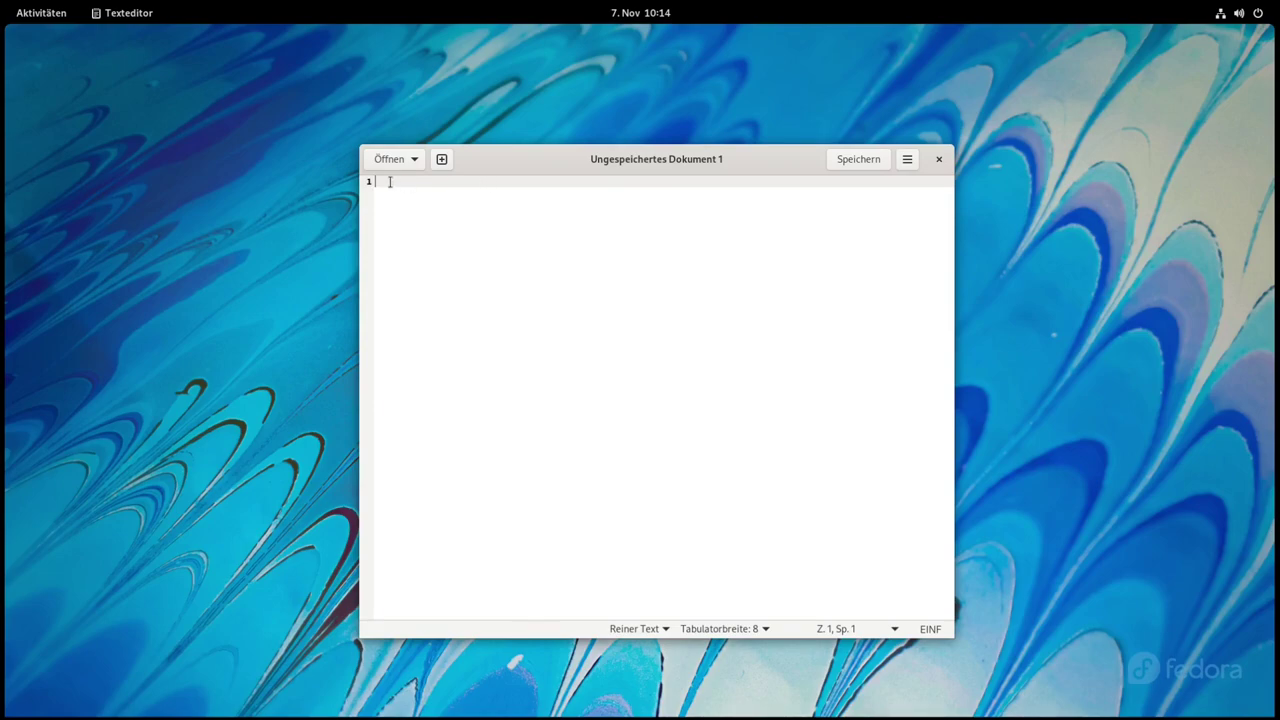
Step: Enter the sample lines "sd" and "sdsd", two blank lines and "gfg" in the new document
type("sd")
key("Return")
type("sdsd")
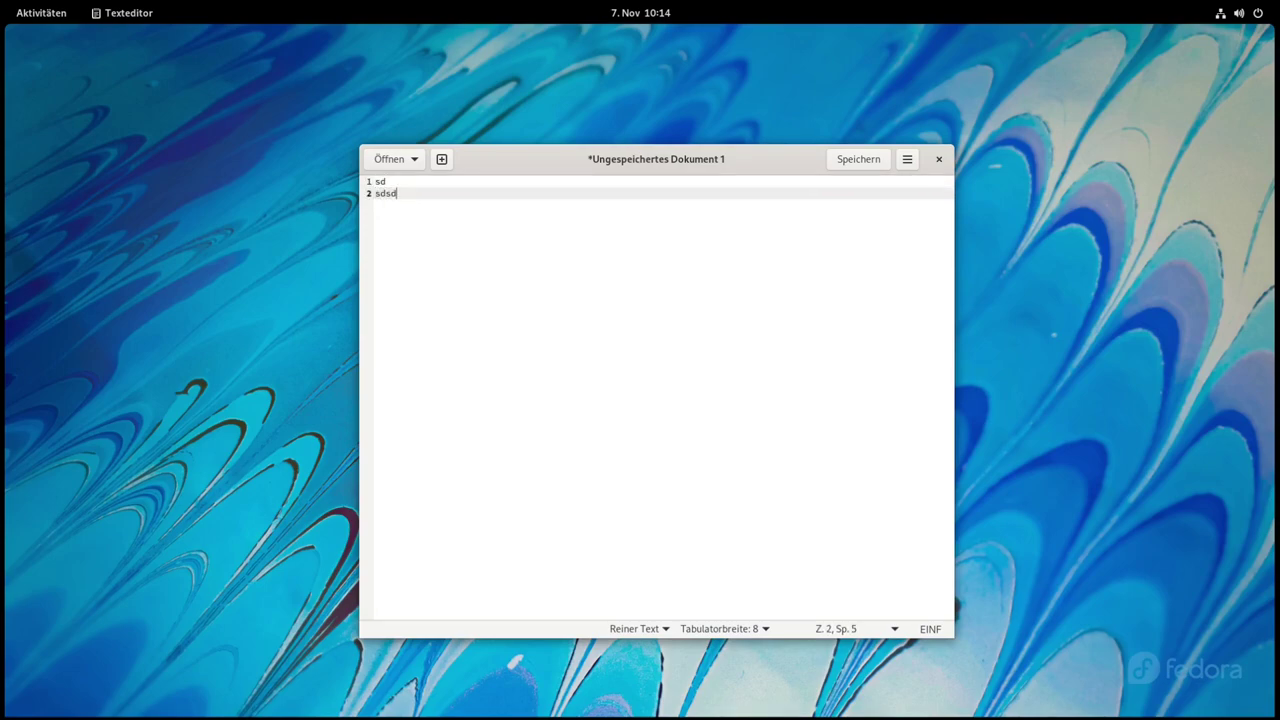
key("Return")
key("Return")
key("Return")
type("gfg")
key("Return")
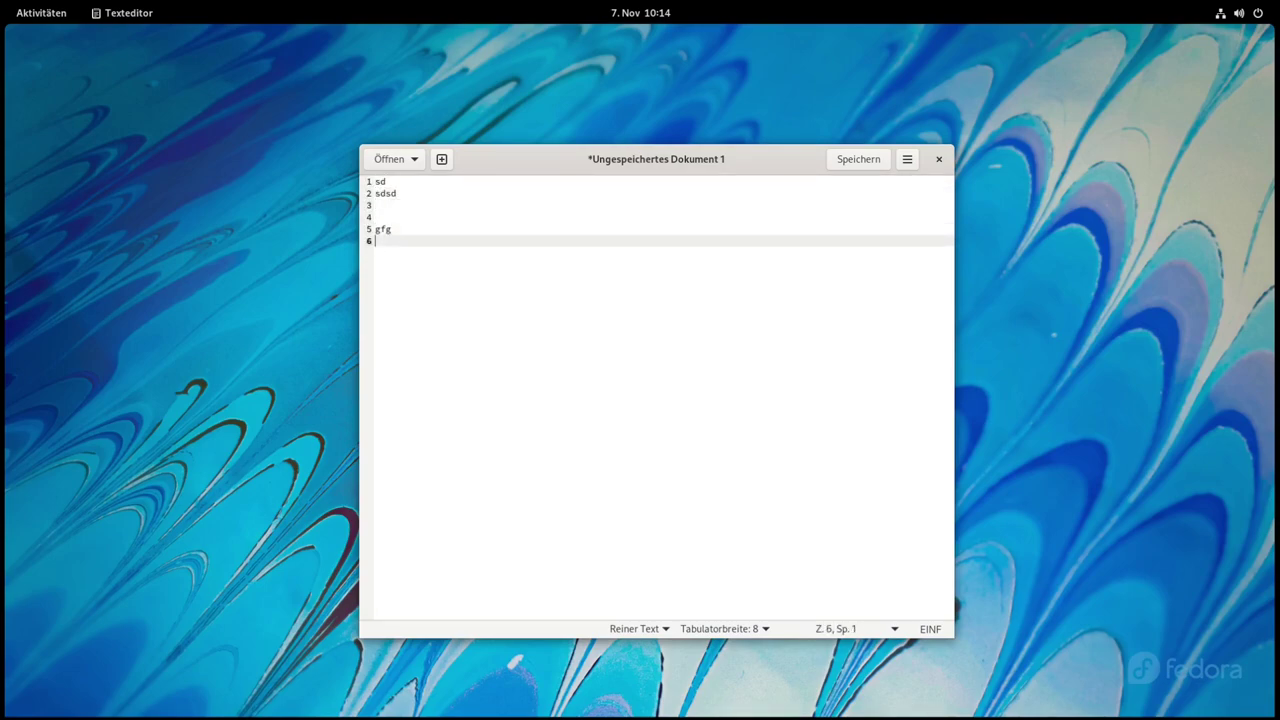
left_click(907, 159)
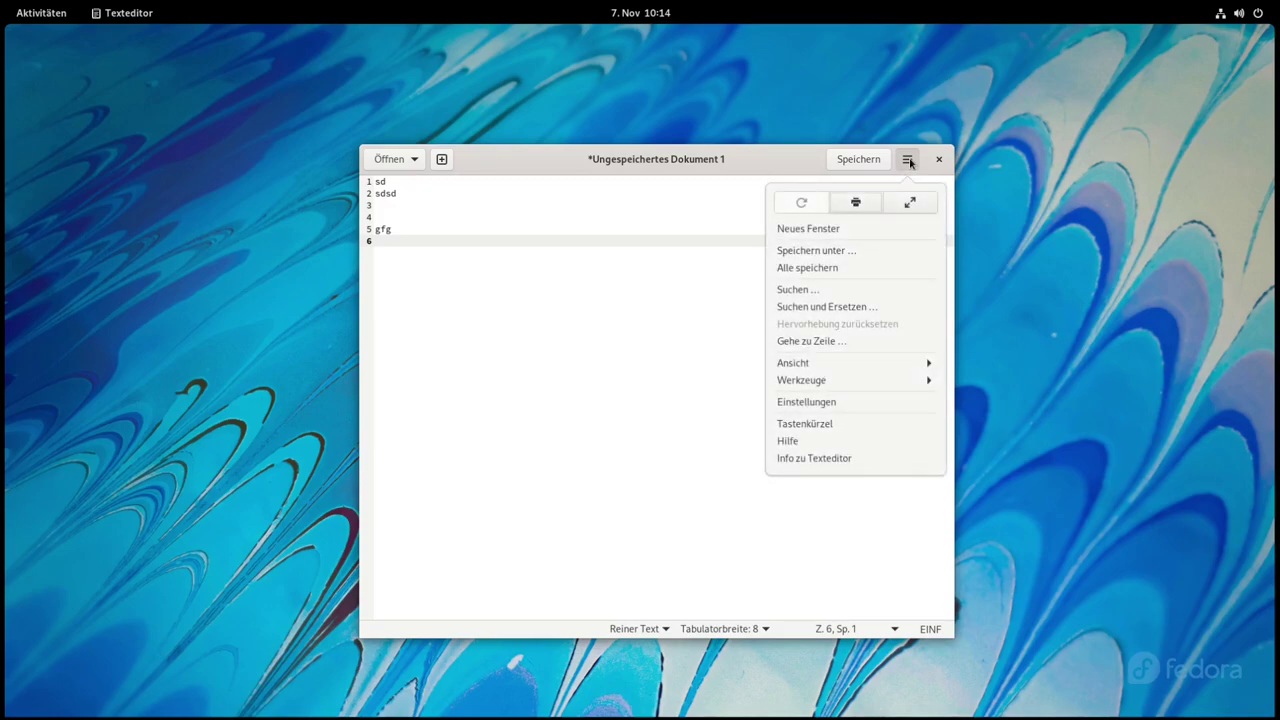
left_click(519, 317)
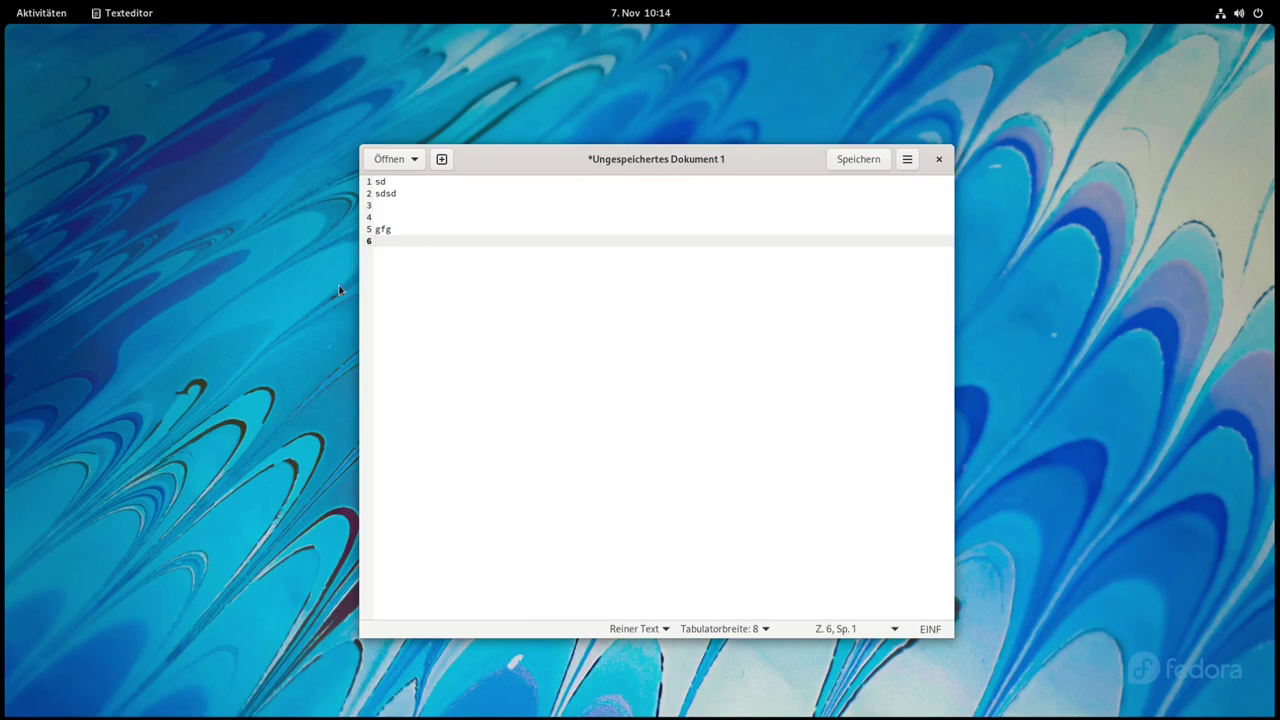
Step: Select all the entered lines and close the text editor, discarding the unsaved document
key("shift+Up")
key("shift+Up")
key("shift+Up")
key("shift+Up")
key("shift+Up")
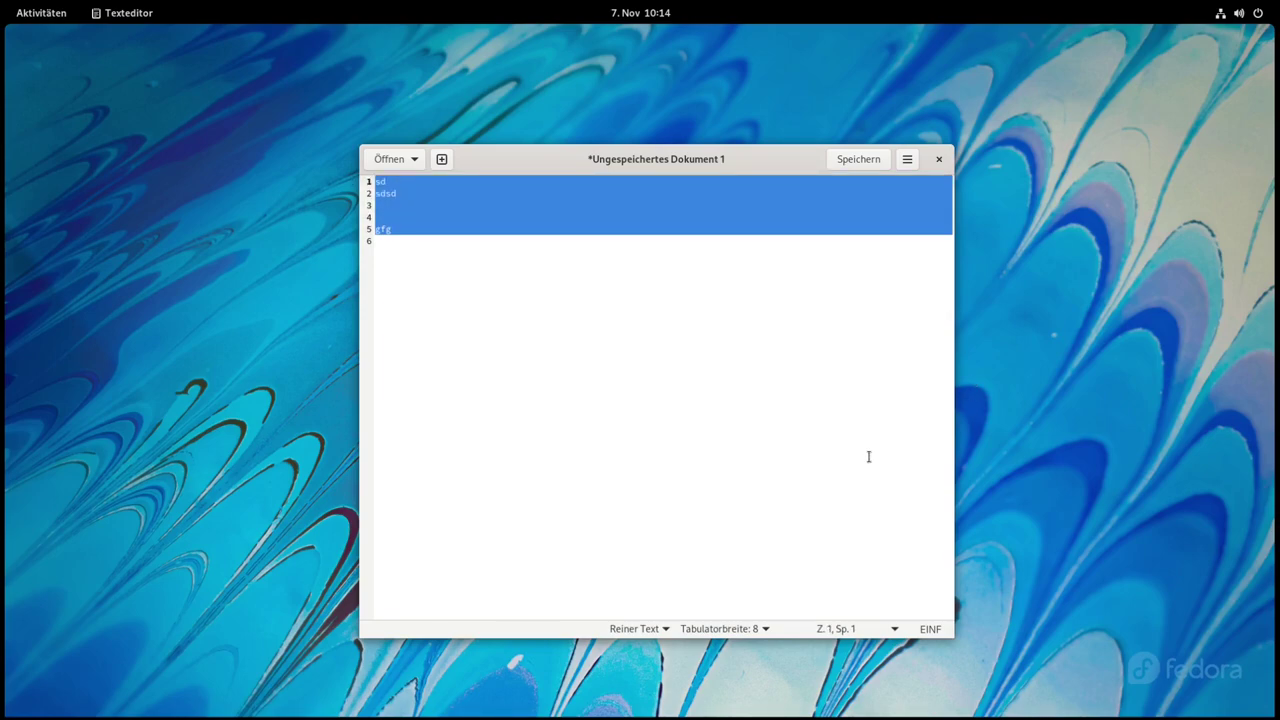
left_click(940, 162)
left_click(534, 446)
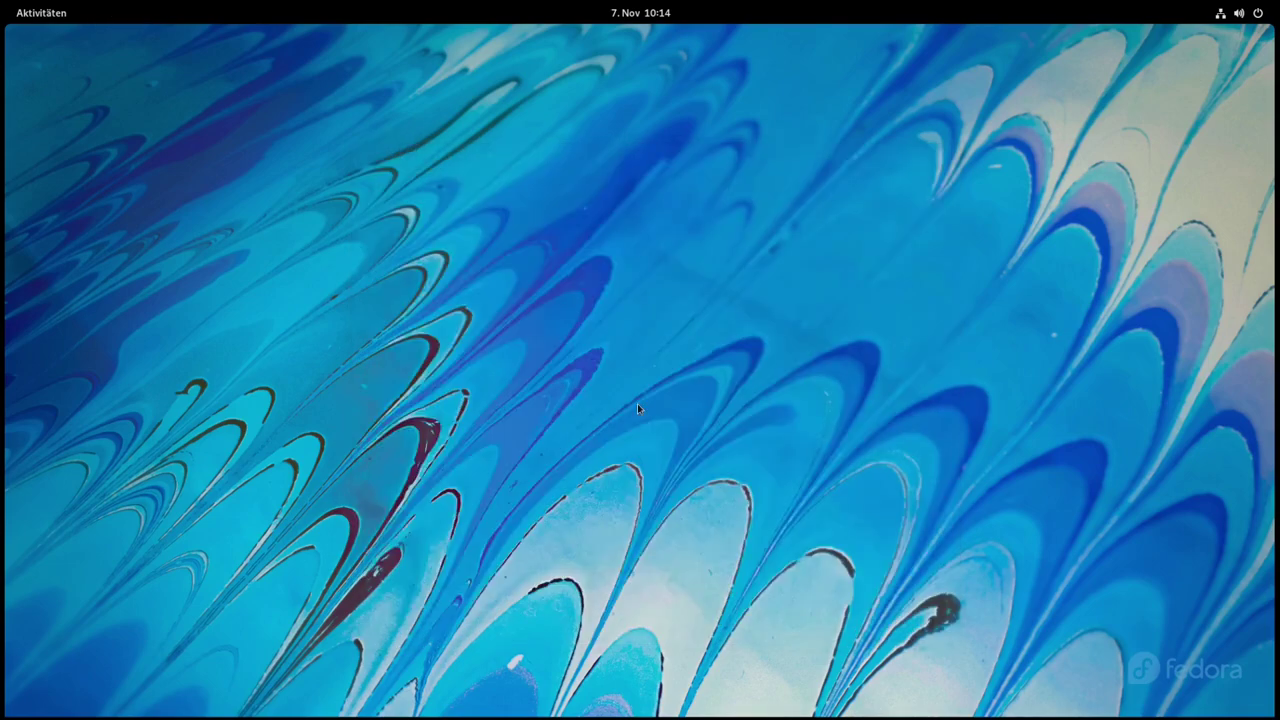
Step: Open Systemüberwachung from the application overview and move its window lower on the desktop
left_click(41, 13)
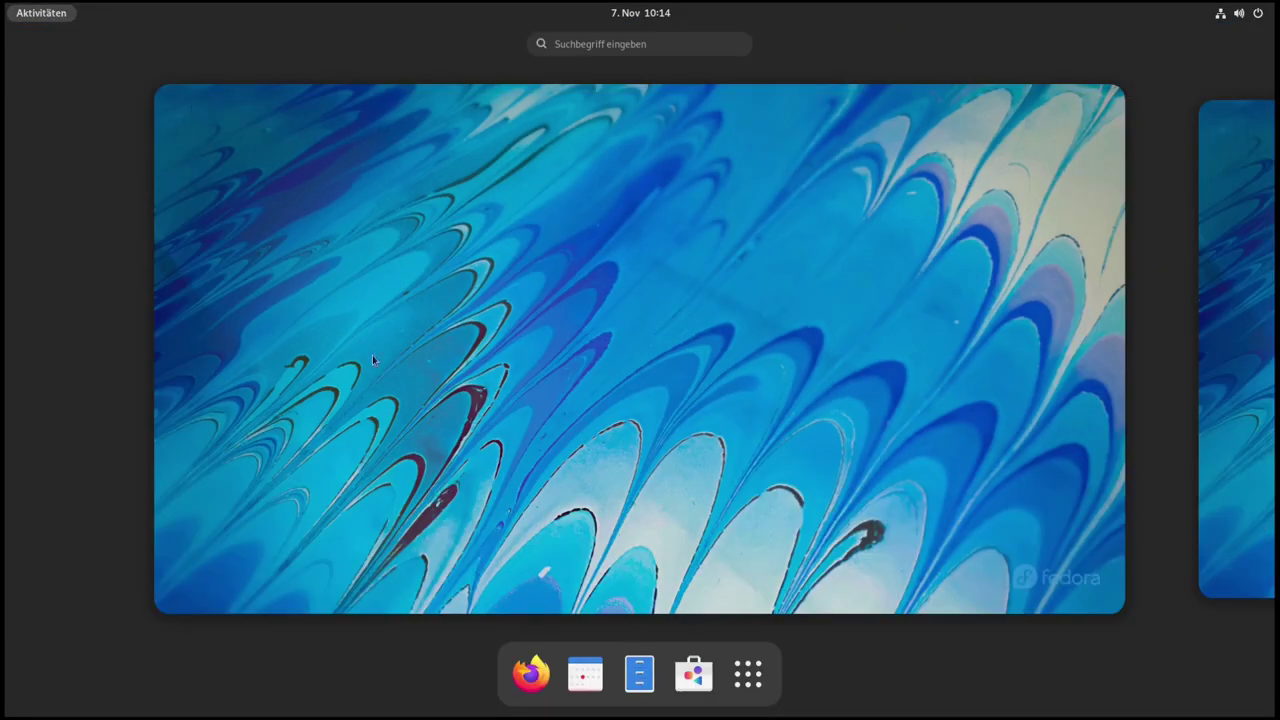
left_click(748, 677)
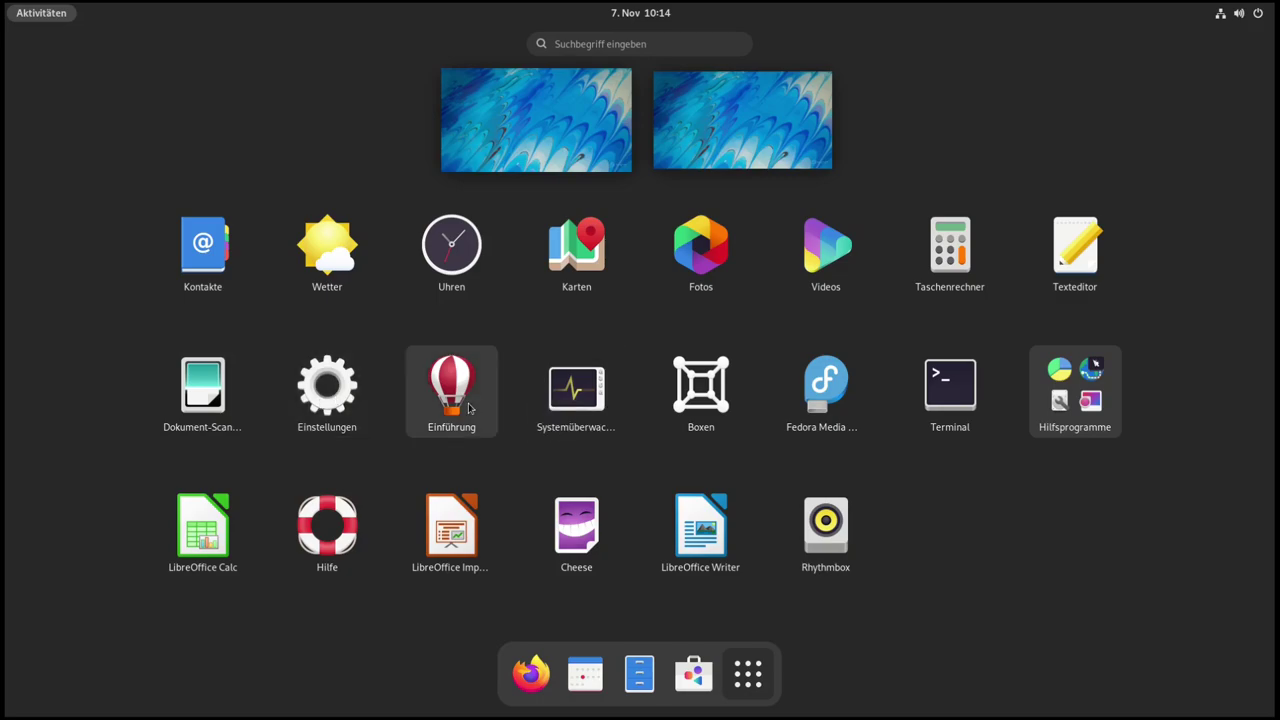
left_click(588, 403)
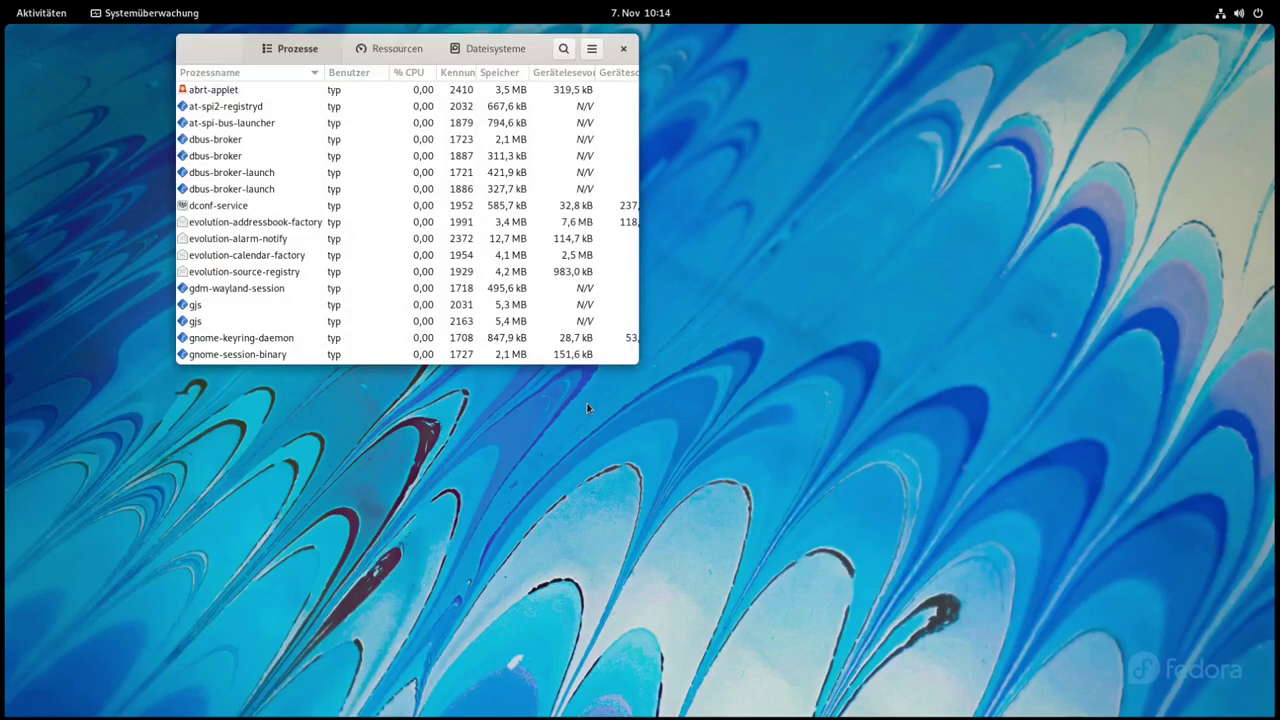
left_click_drag(204, 46, 223, 198)
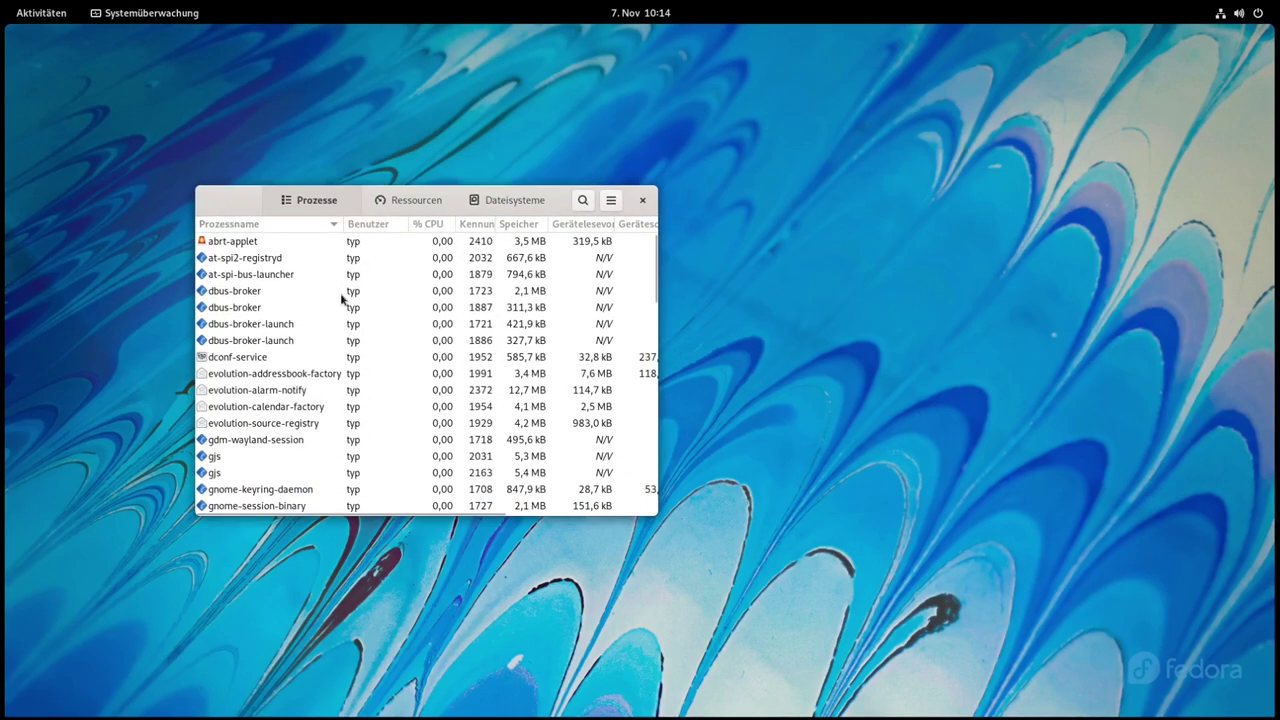
Step: Look through the list of running processes and close the system monitor
scroll(300, 420, "down", 3)
scroll(266, 450, "up", 3)
scroll(300, 400, "down", 5)
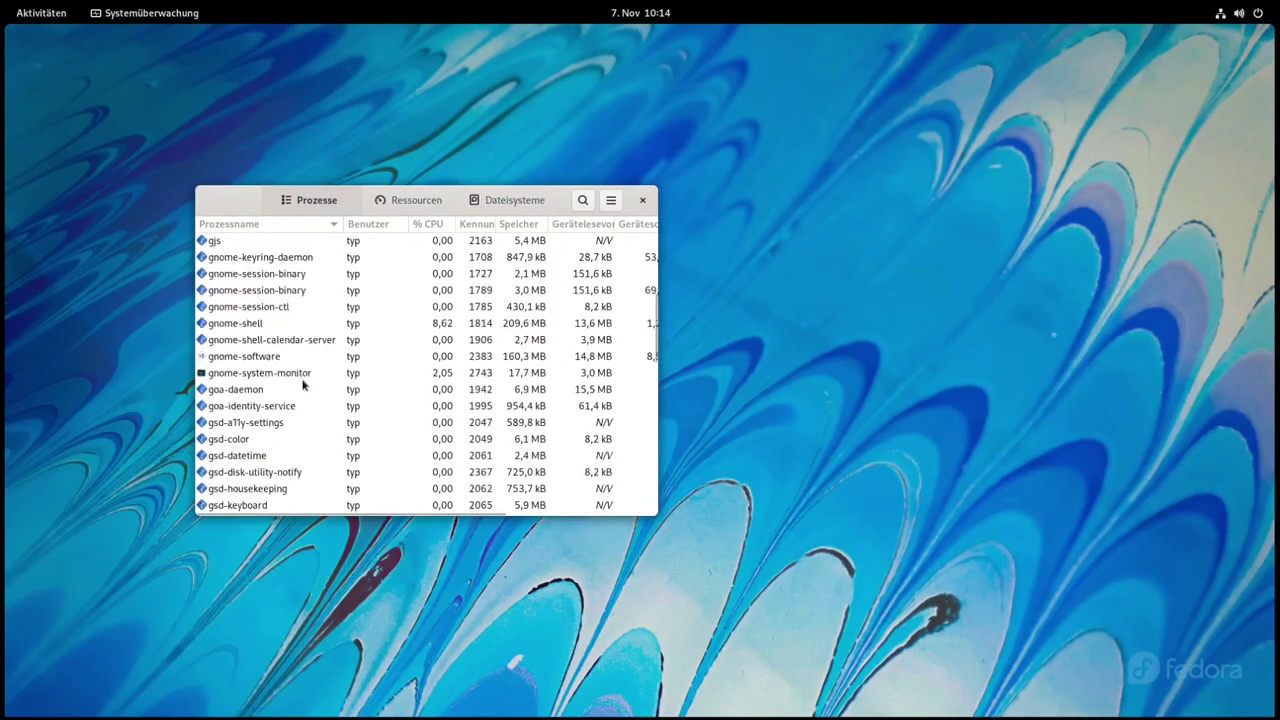
scroll(330, 300, "up", 4)
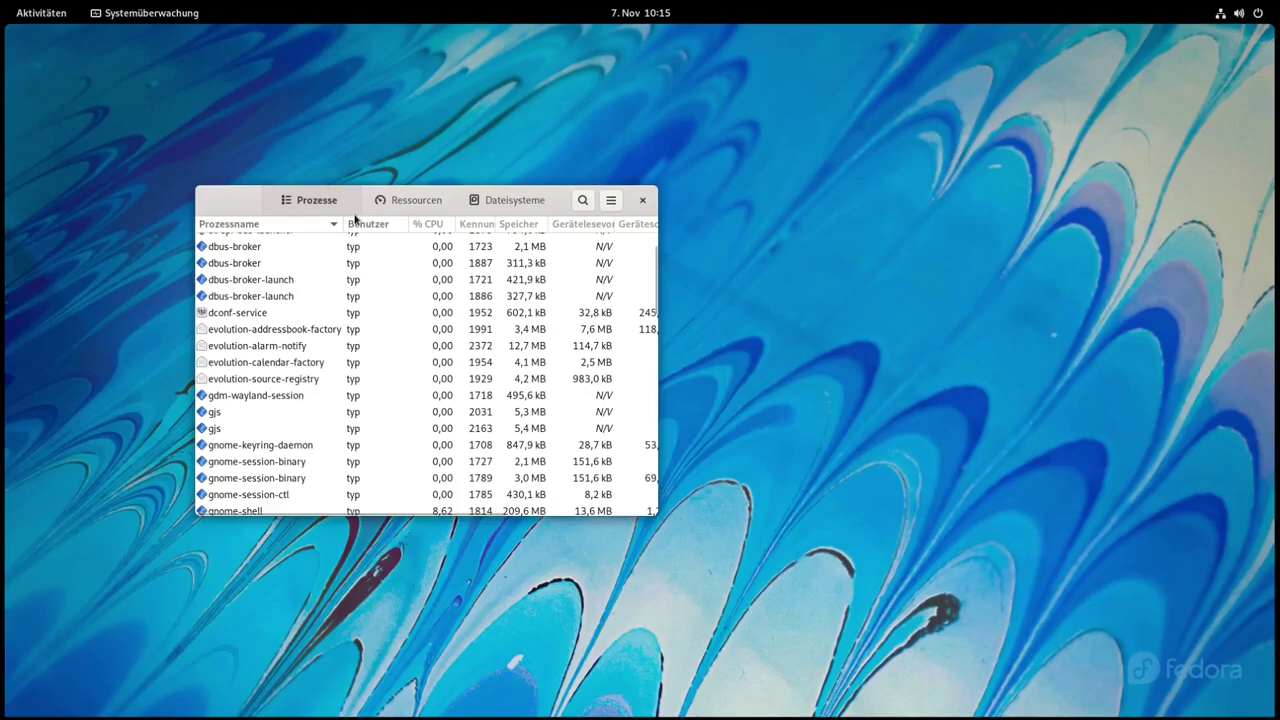
left_click(642, 200)
Step: Open Boxen from the application overview, page through its welcome guide to the end and close the guide
left_click(37, 13)
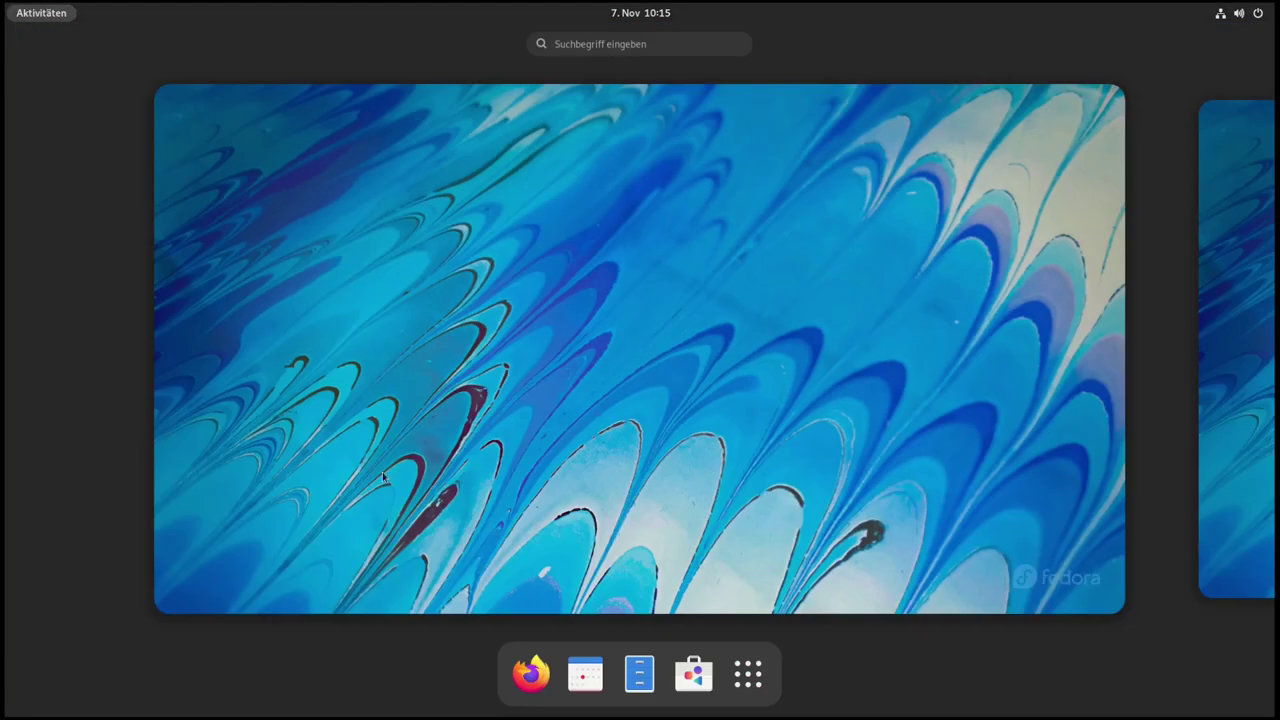
left_click(748, 673)
left_click(660, 370)
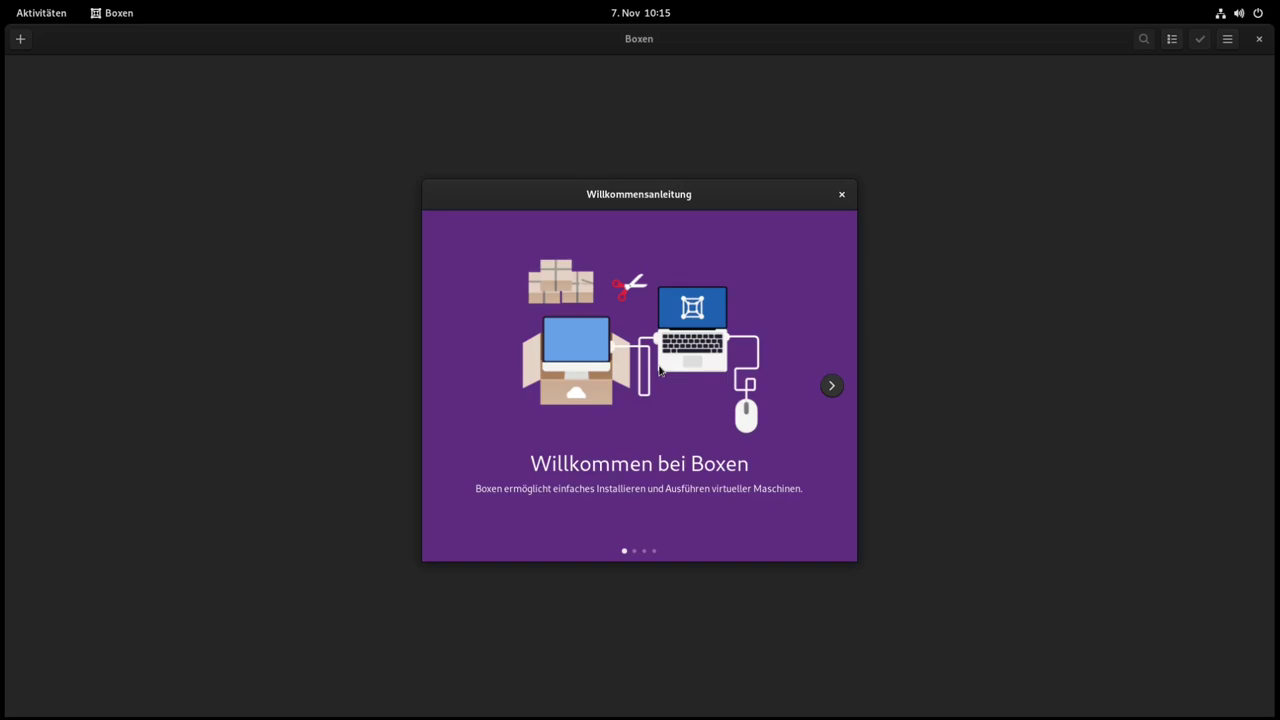
left_click(831, 385)
left_click(831, 385)
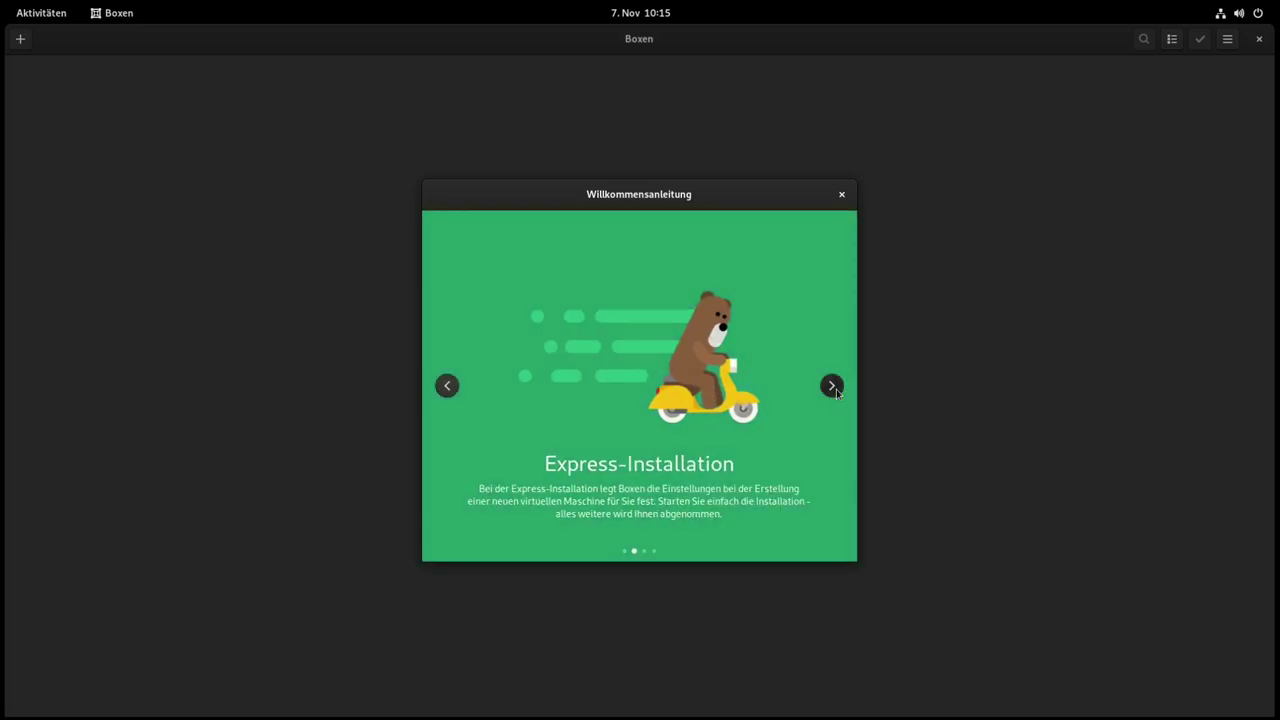
left_click(831, 385)
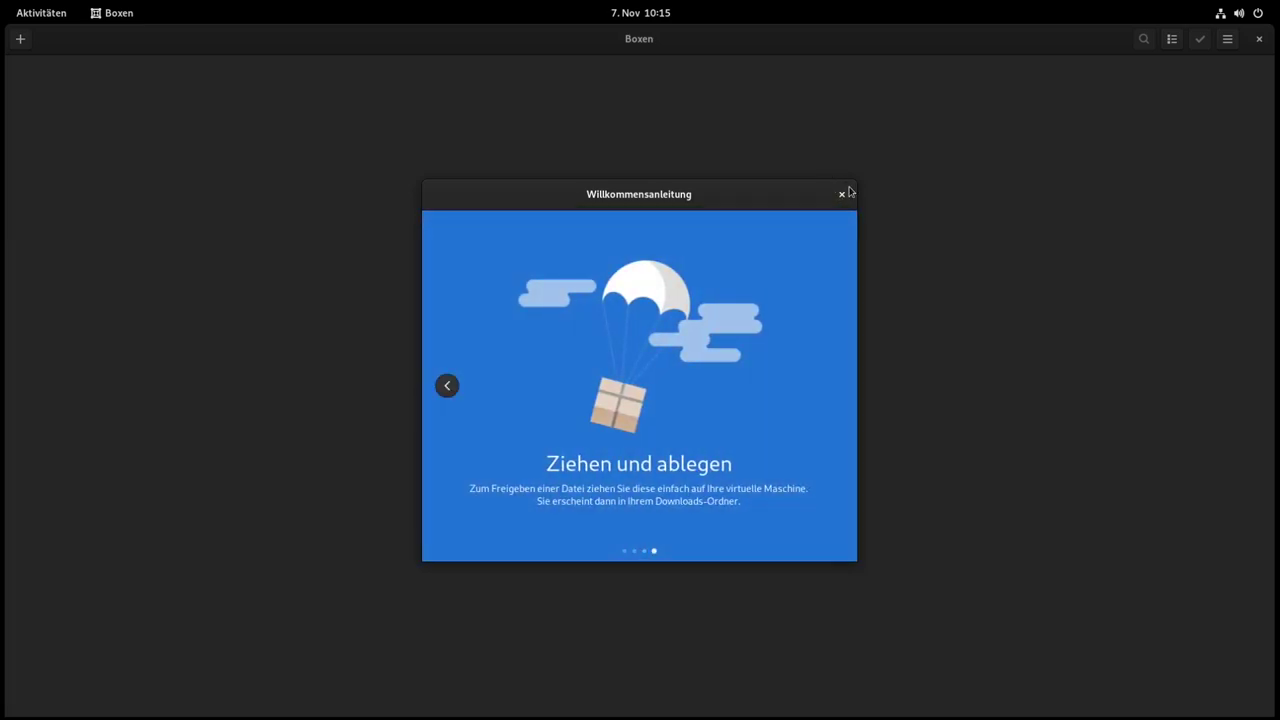
left_click(842, 195)
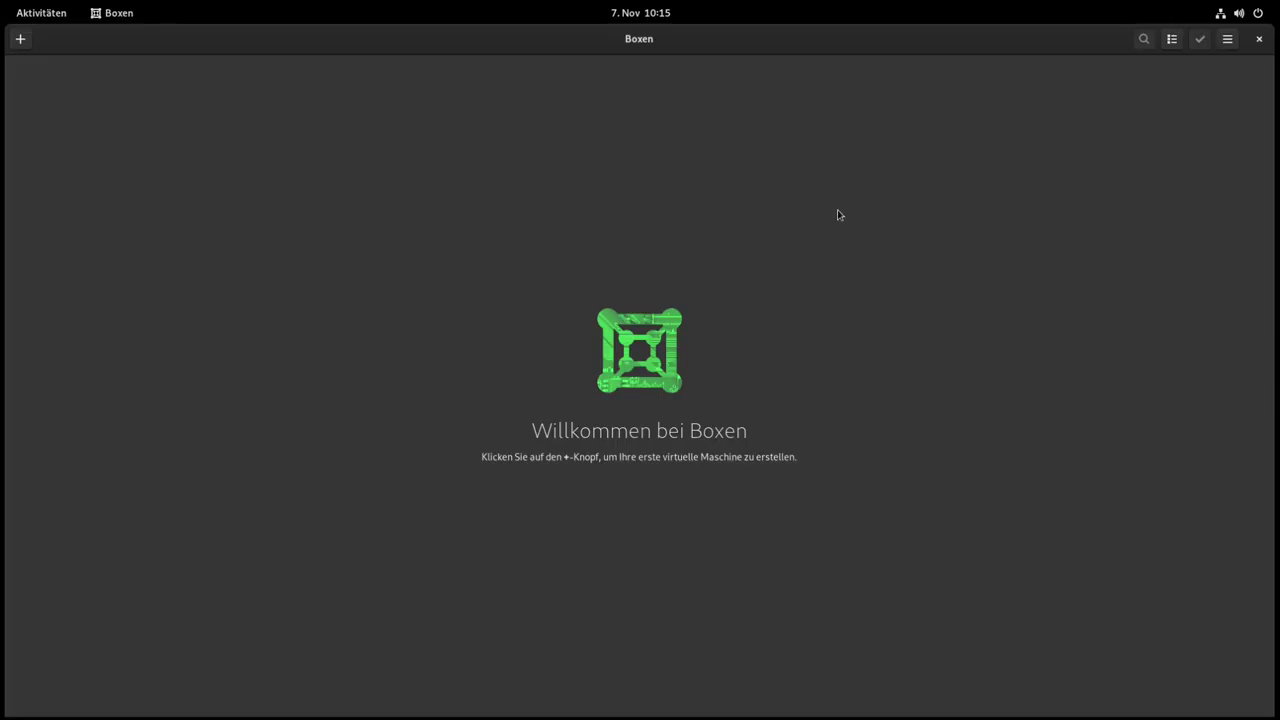
Step: Leave the full-screen view of the fedora virtual machine and return to it
left_click(623, 10)
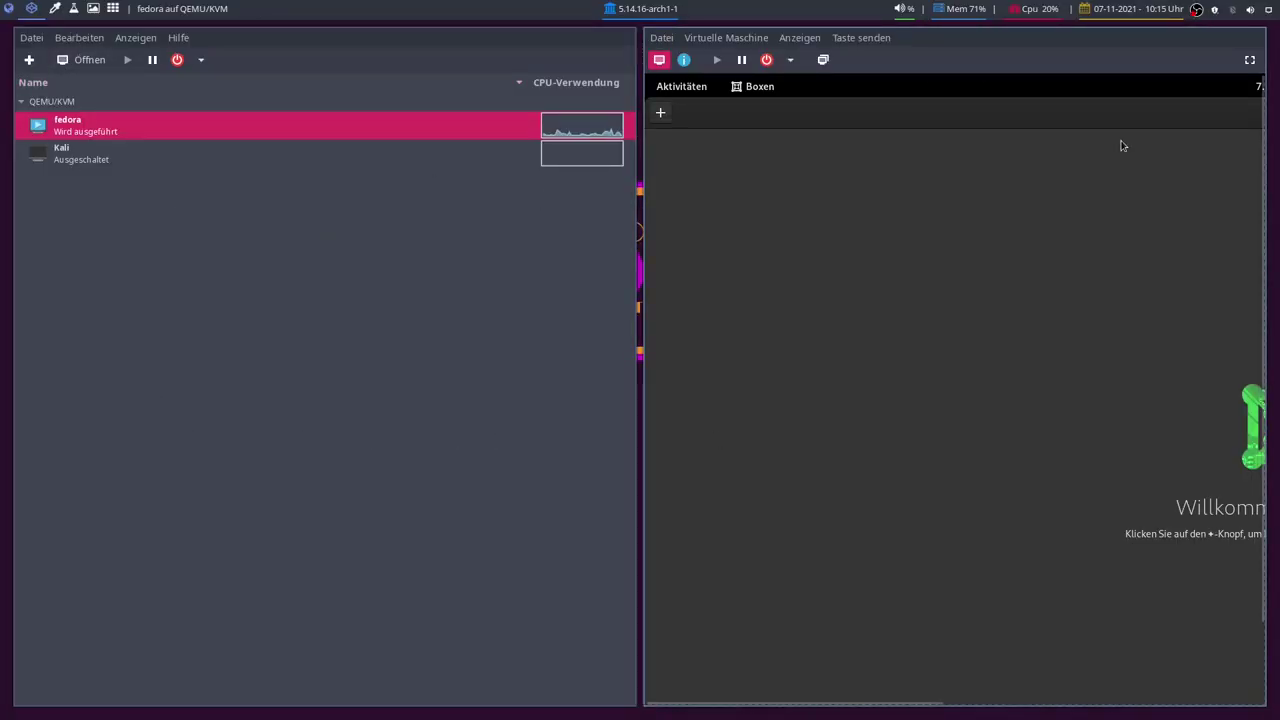
left_click(1249, 60)
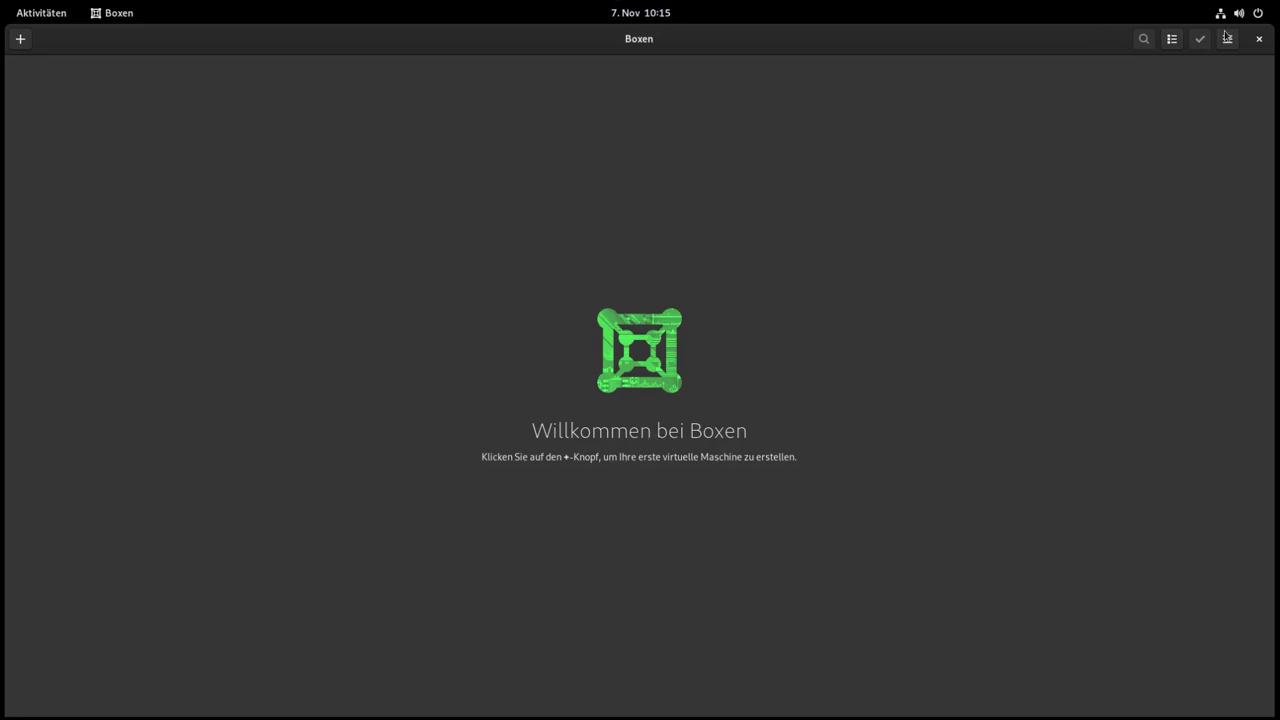
Step: Review the operating system sources offered for a new virtual machine, cancel the creation and close Boxen
left_click(20, 39)
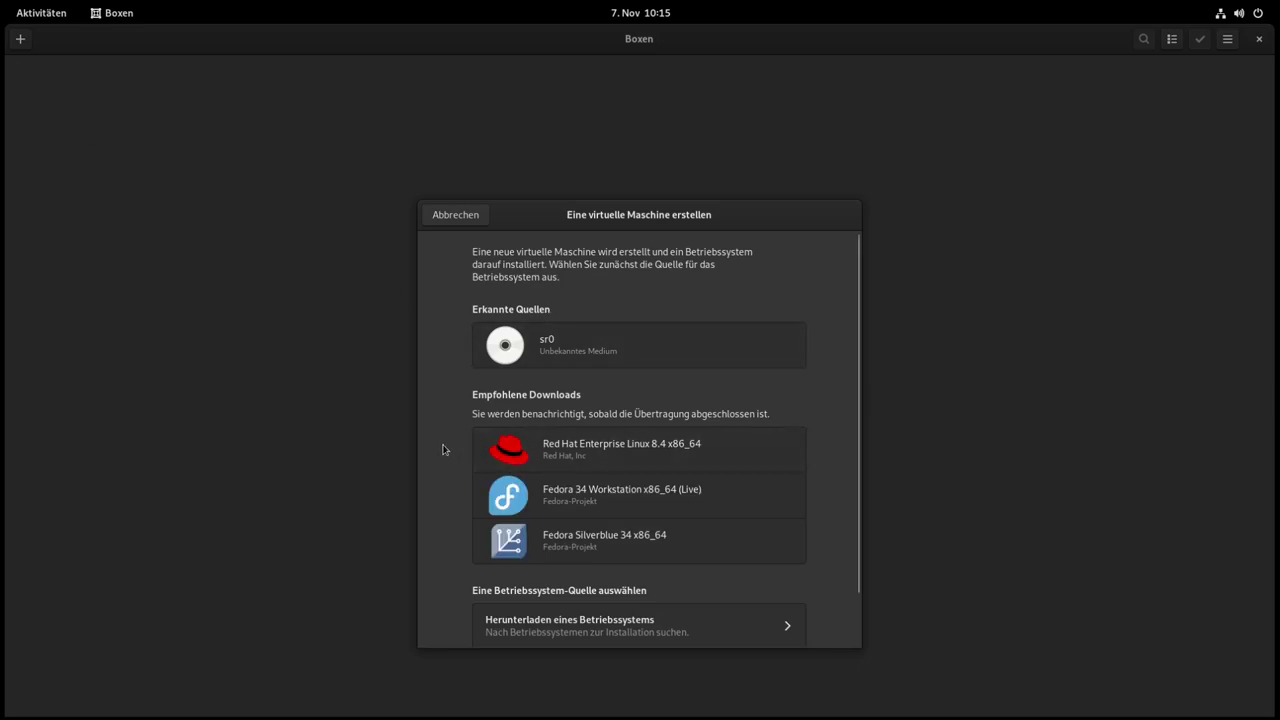
scroll(481, 434, "down", 1)
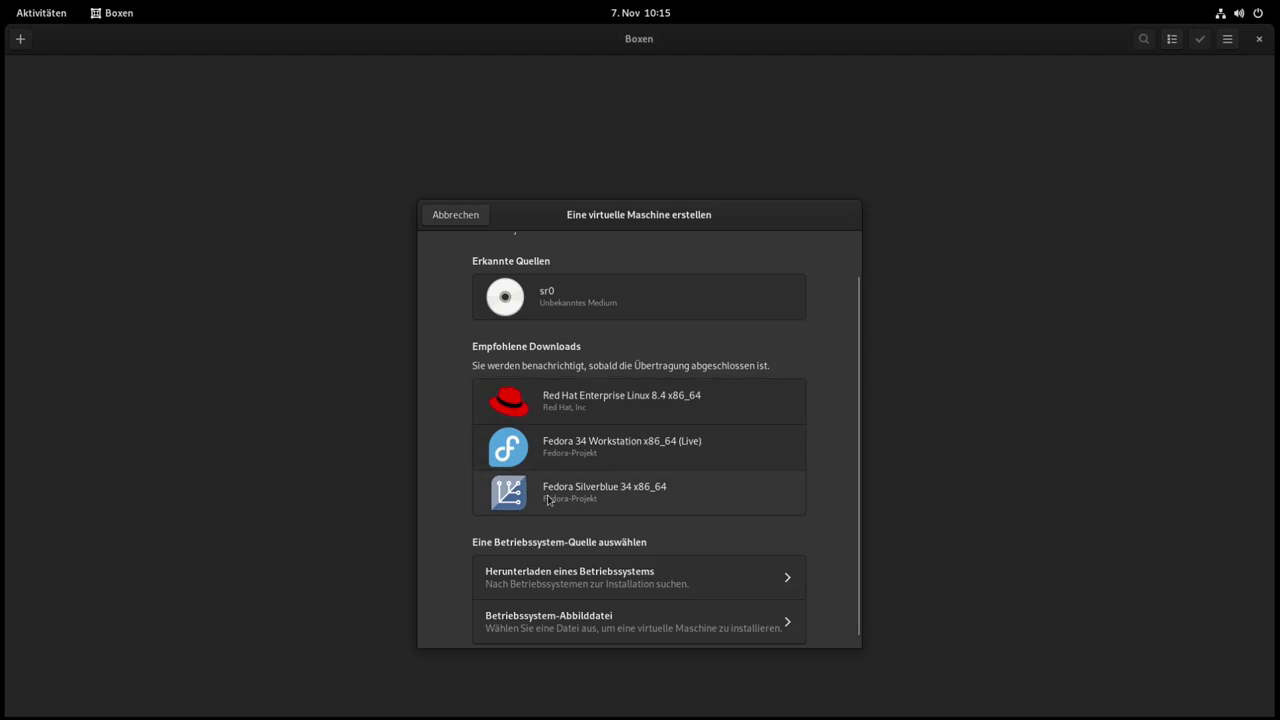
scroll(803, 431, "down", 1)
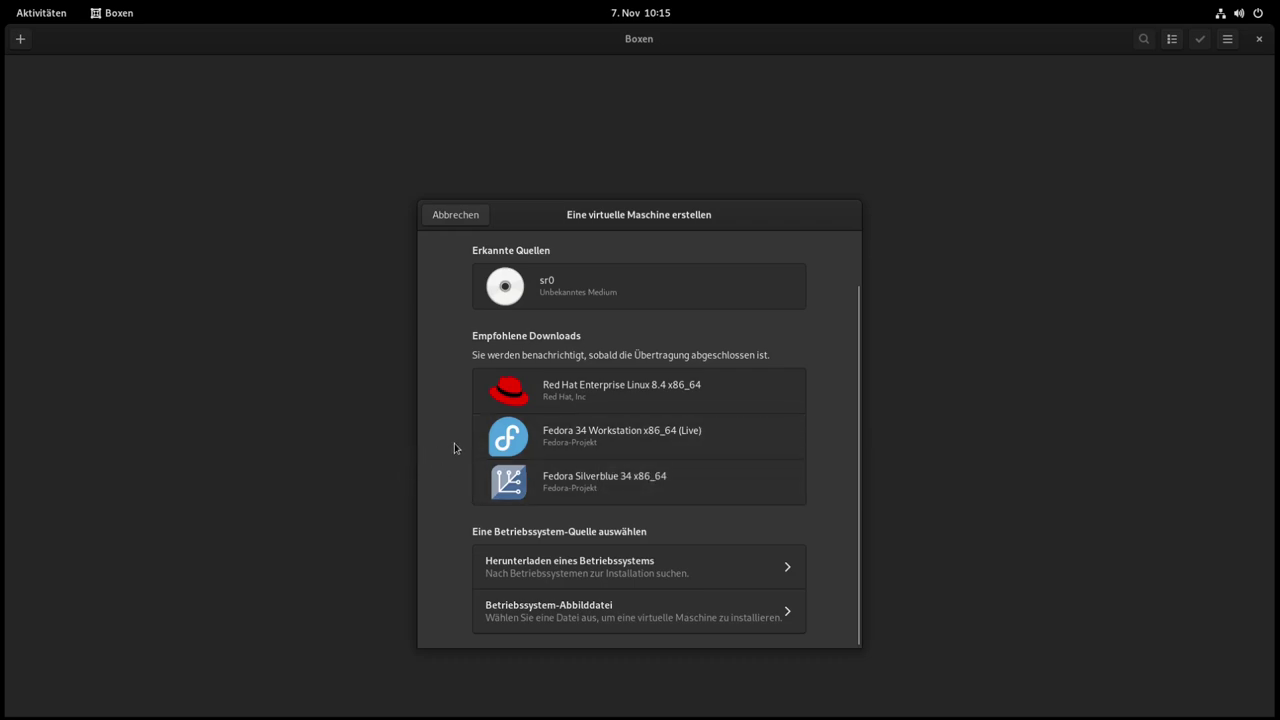
scroll(460, 465, "up", 2)
scroll(589, 463, "down", 2)
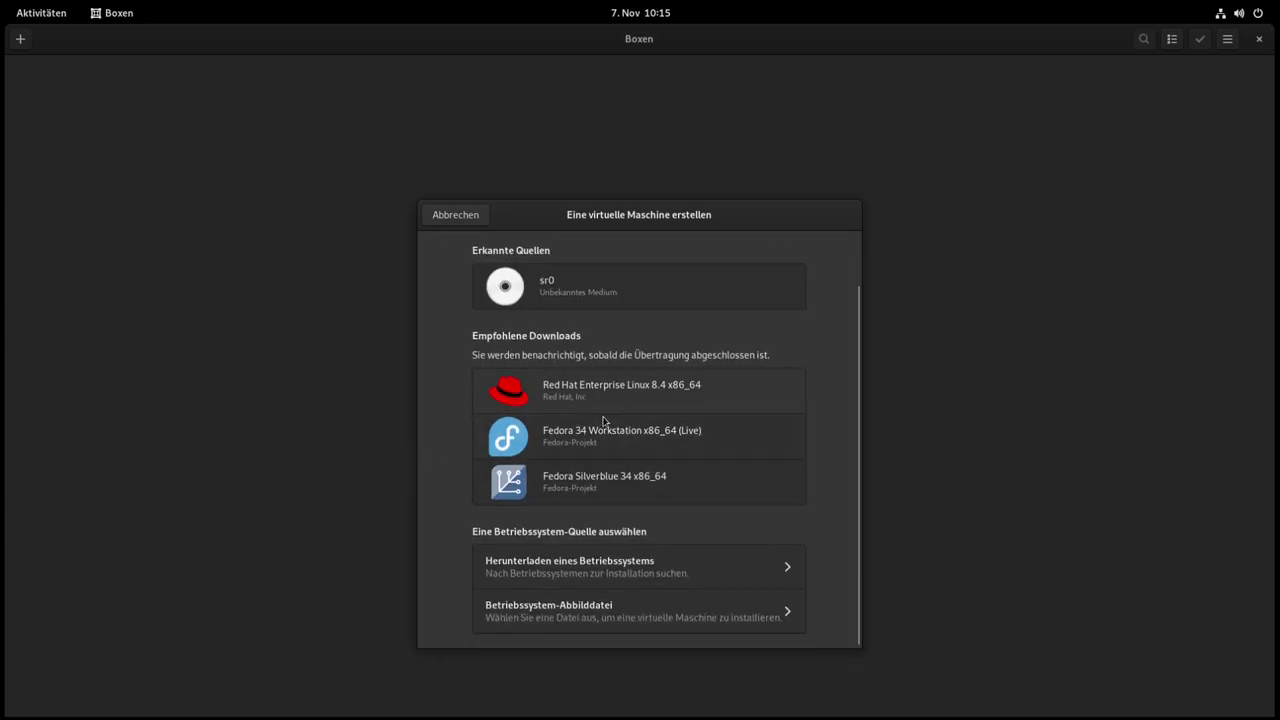
left_click(452, 220)
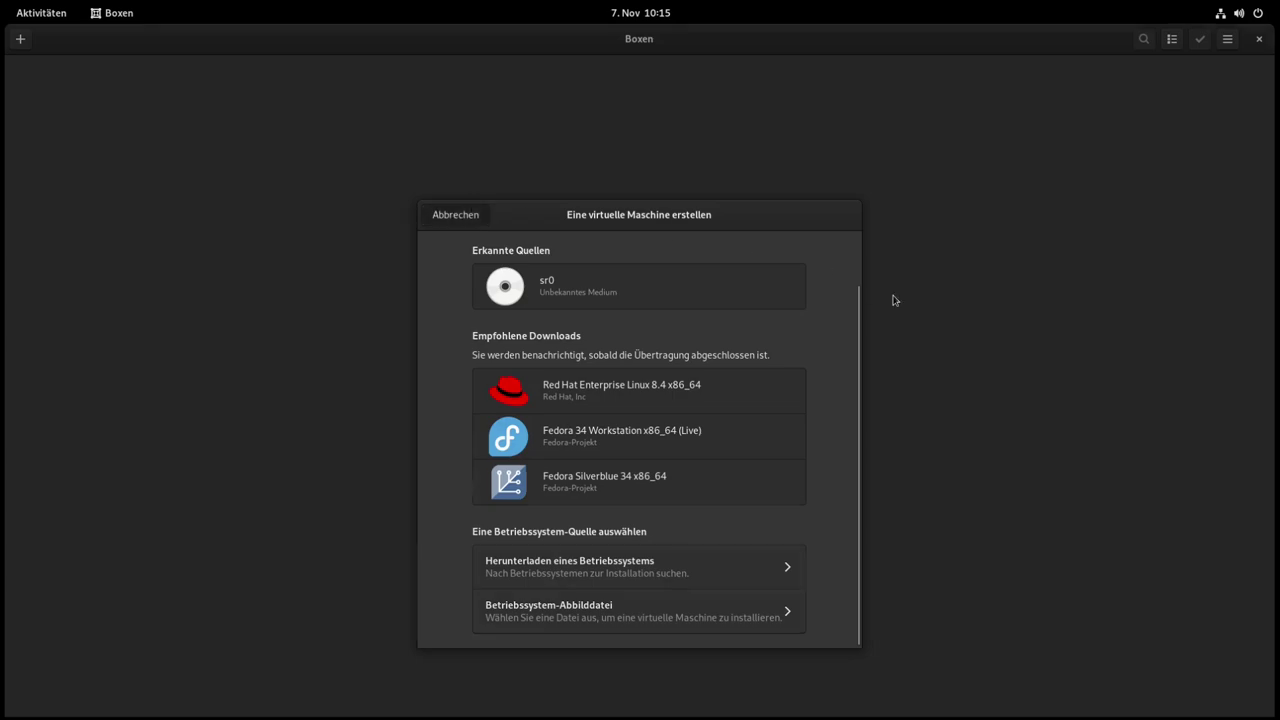
left_click(1259, 39)
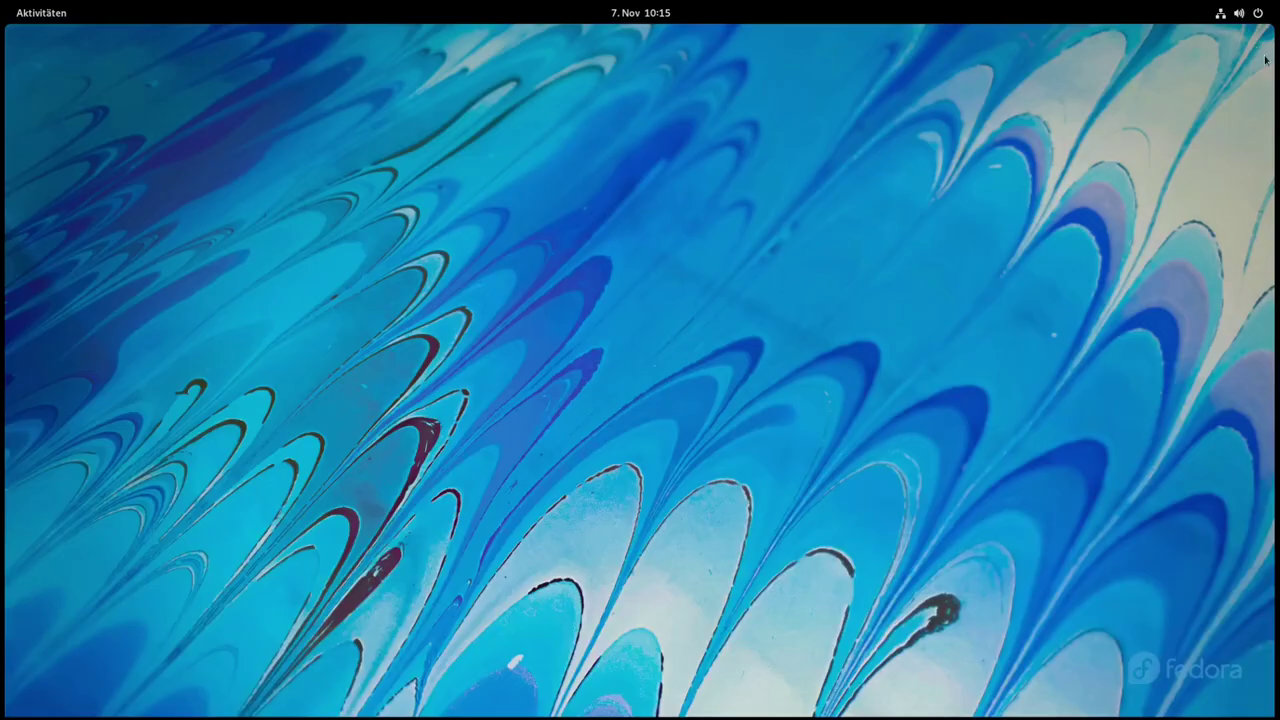
Step: Open the Terminal from the application overview and move its window near the middle of the desktop
left_click(47, 11)
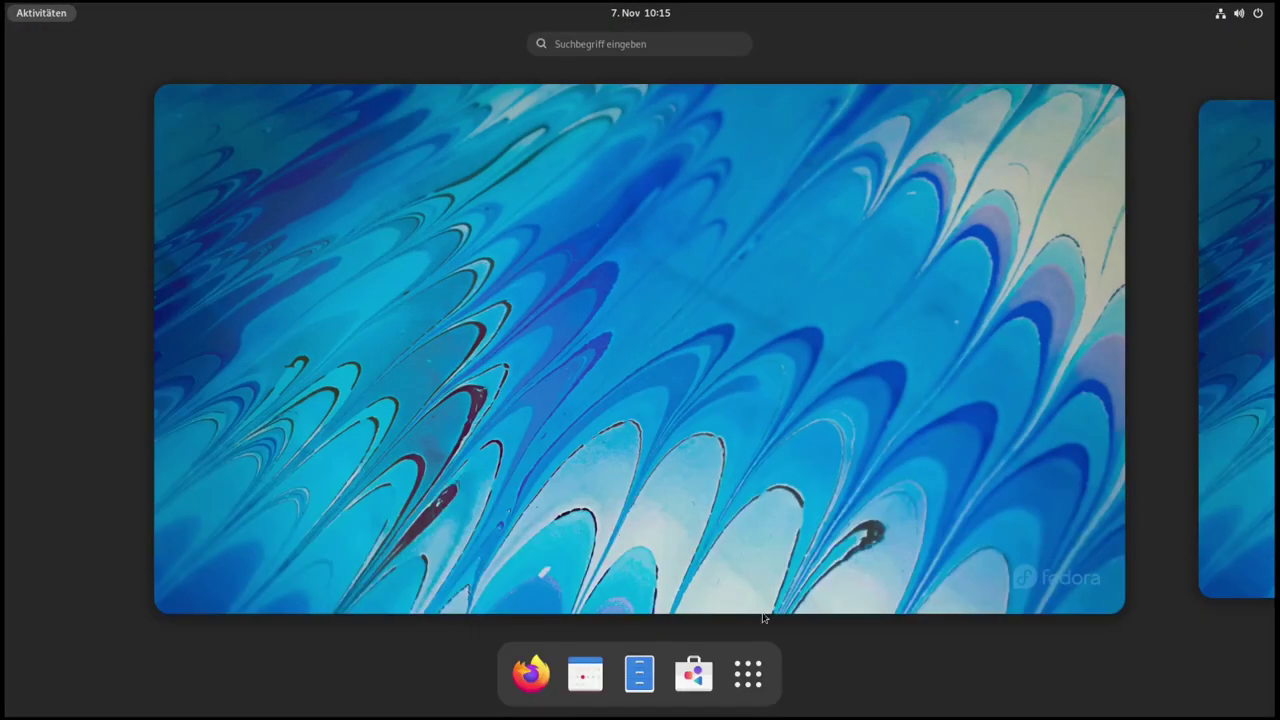
left_click(748, 673)
key("Right")
key("Return")
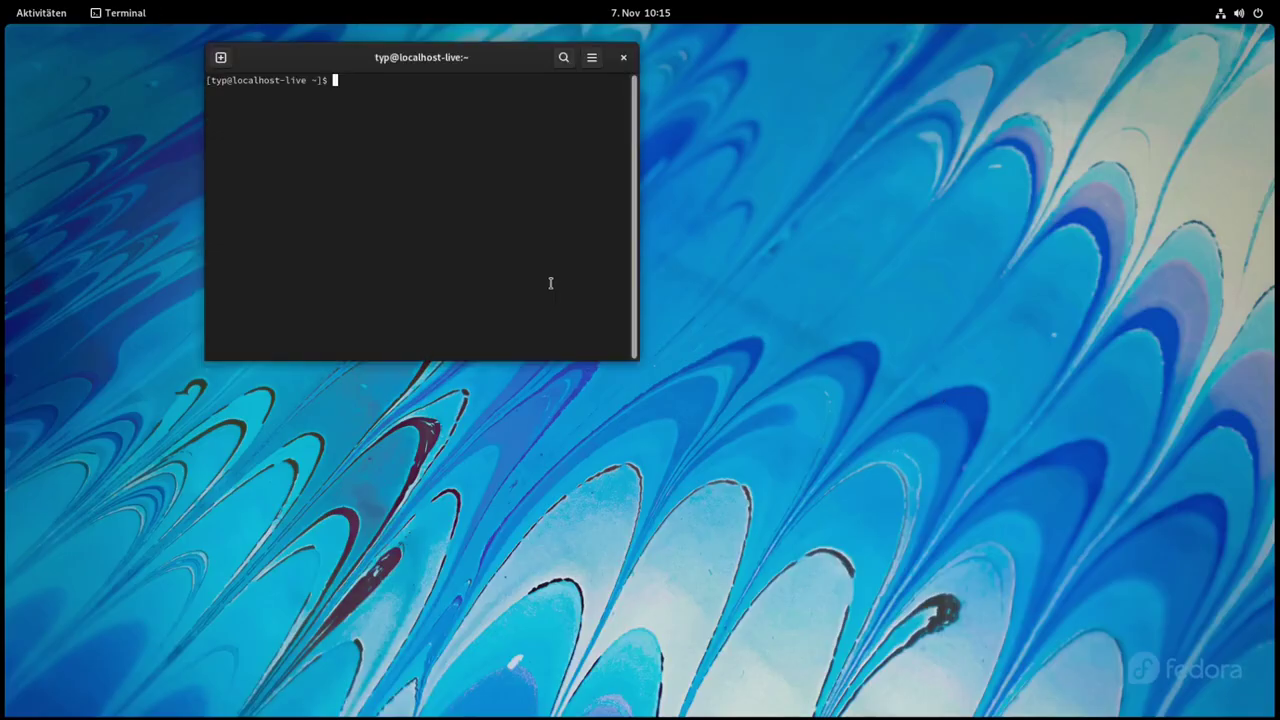
left_click_drag(447, 70, 688, 178)
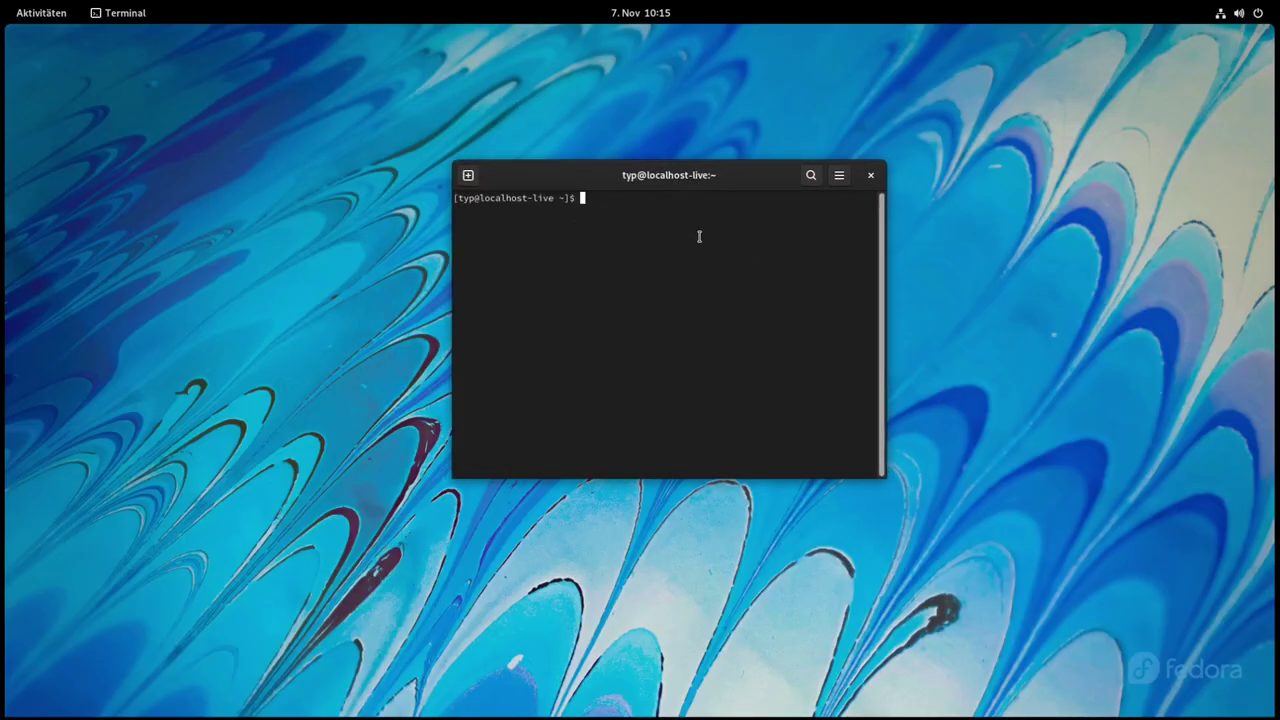
Step: View the terminal's version information and close the information window
left_click(839, 175)
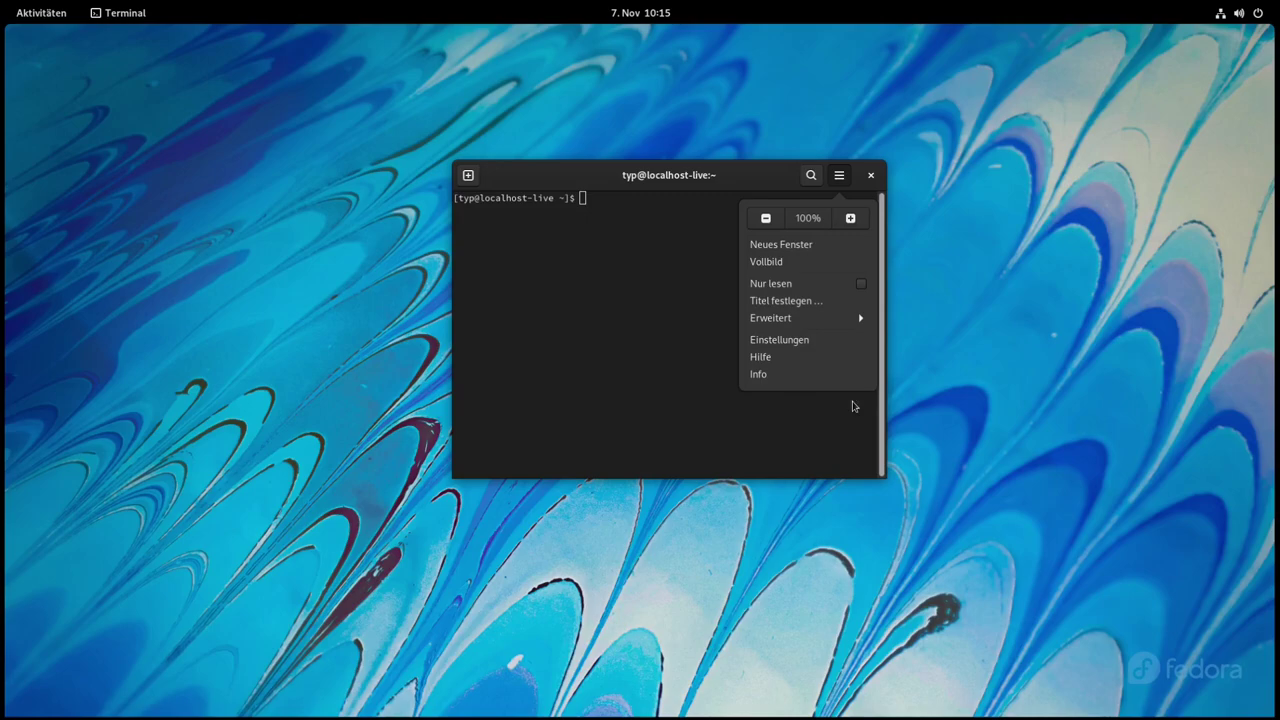
left_click(756, 378)
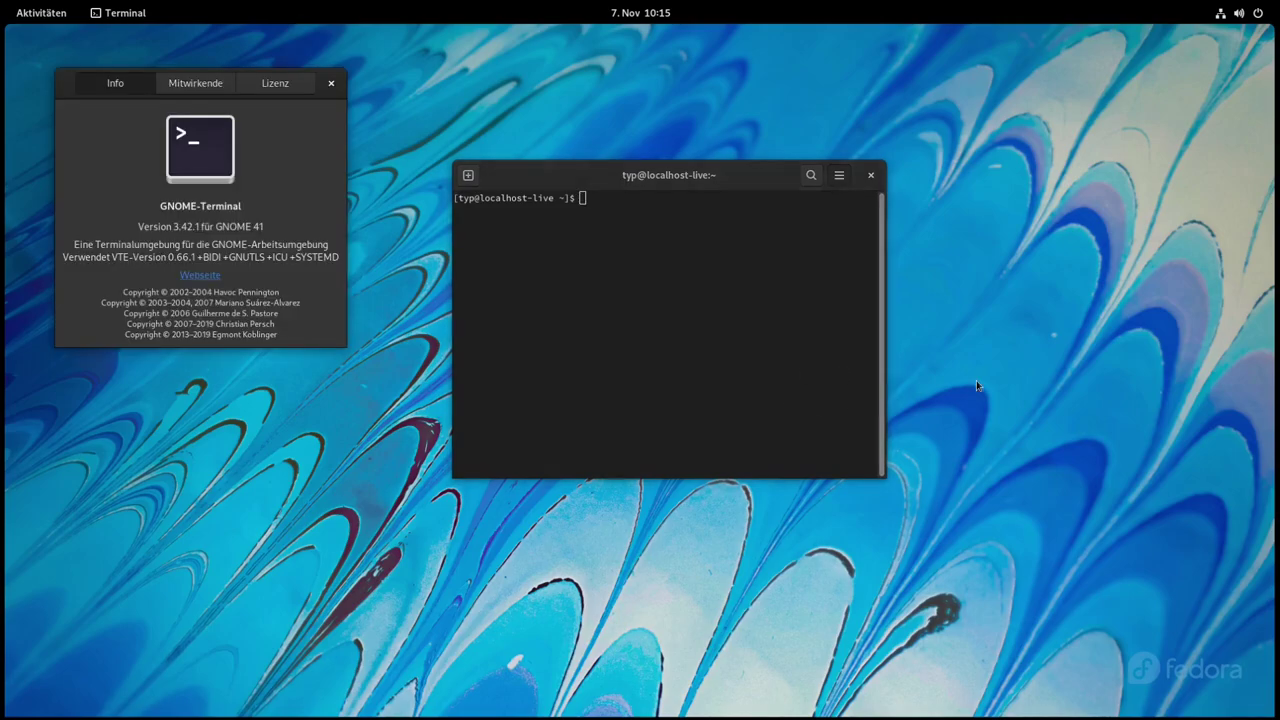
left_click(332, 84)
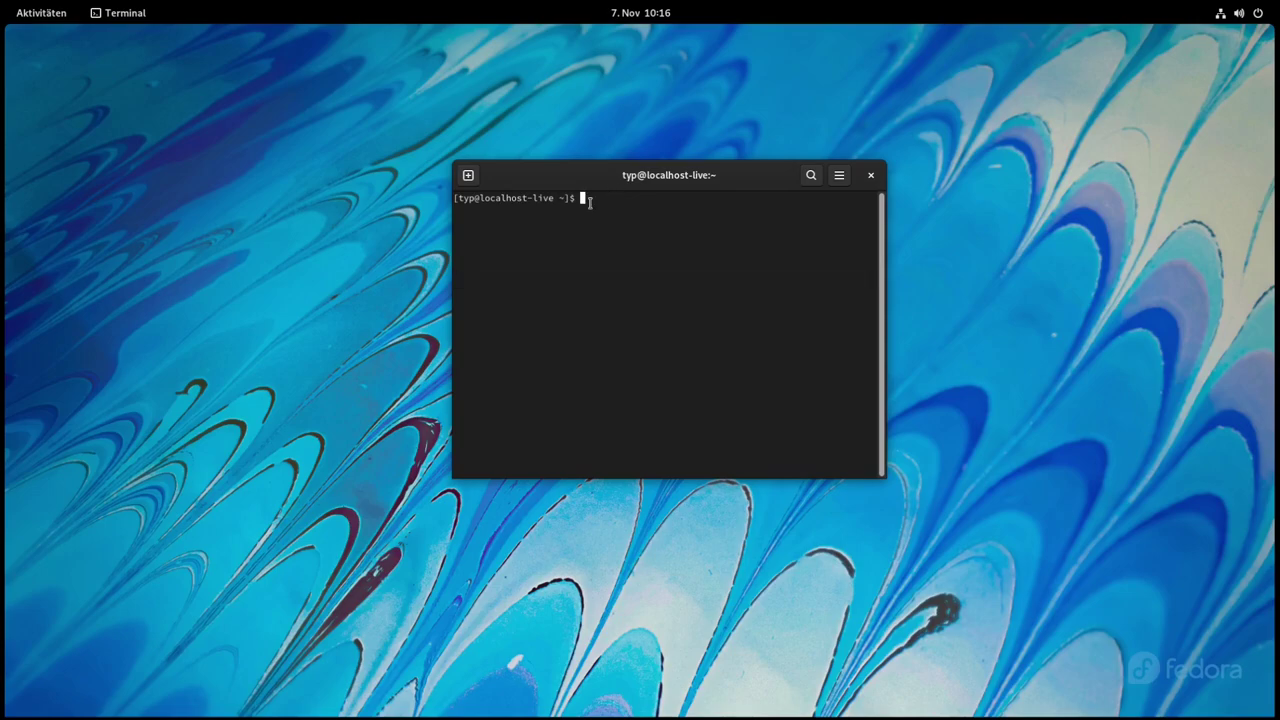
Step: List all files of the home directory, including hidden ones, with ls -la
type("ls -la")
key("Return")
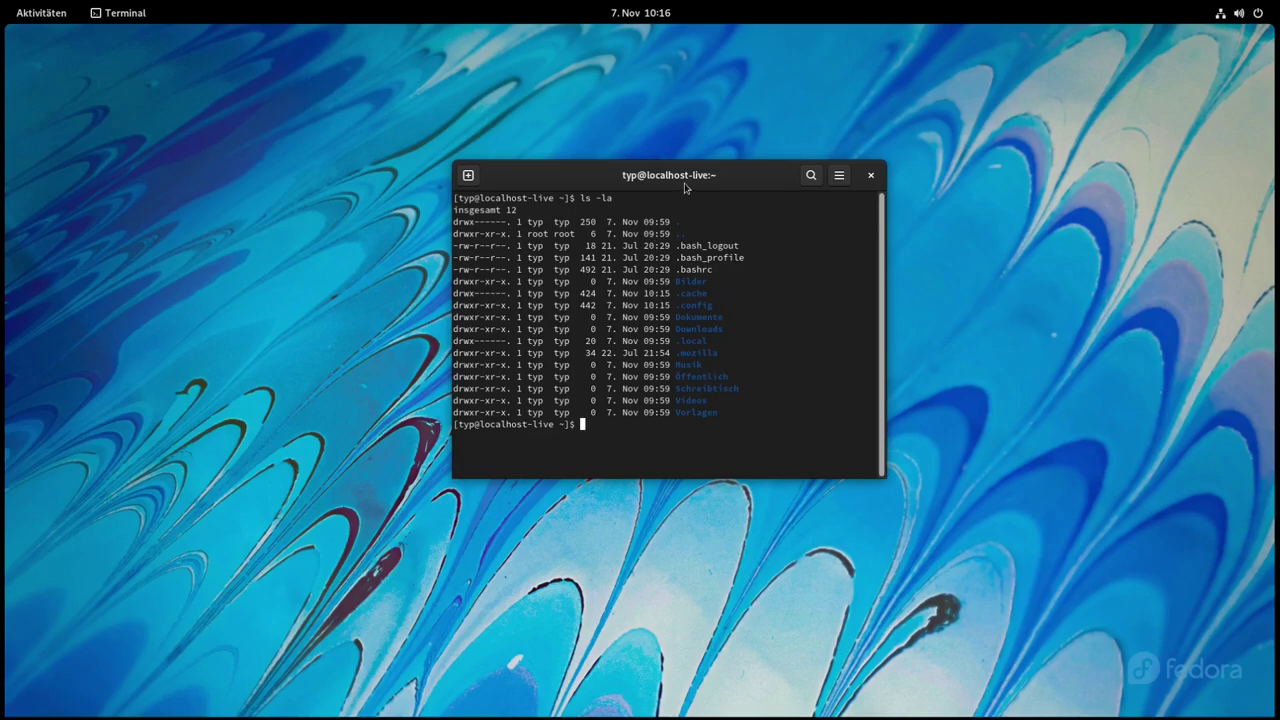
Step: Maximize the terminal window and enlarge its text
left_click_drag(686, 188, 677, 40)
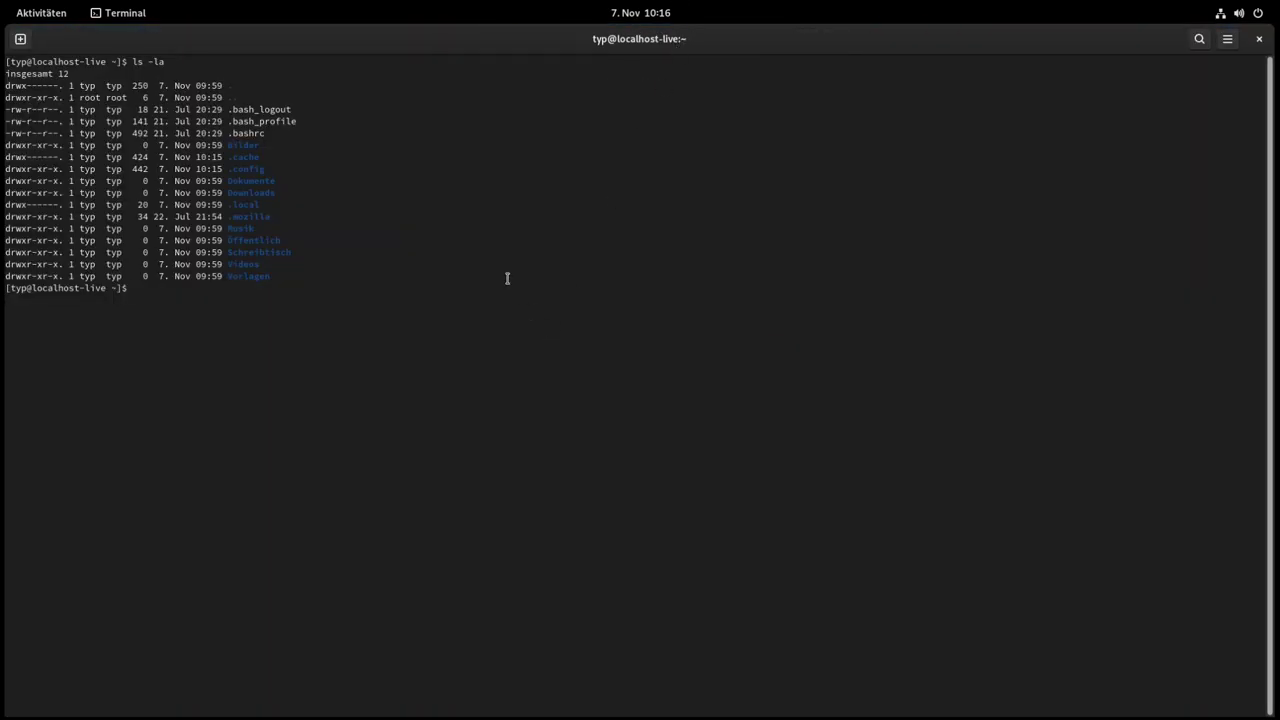
key("ctrl+plus")
key("ctrl+plus")
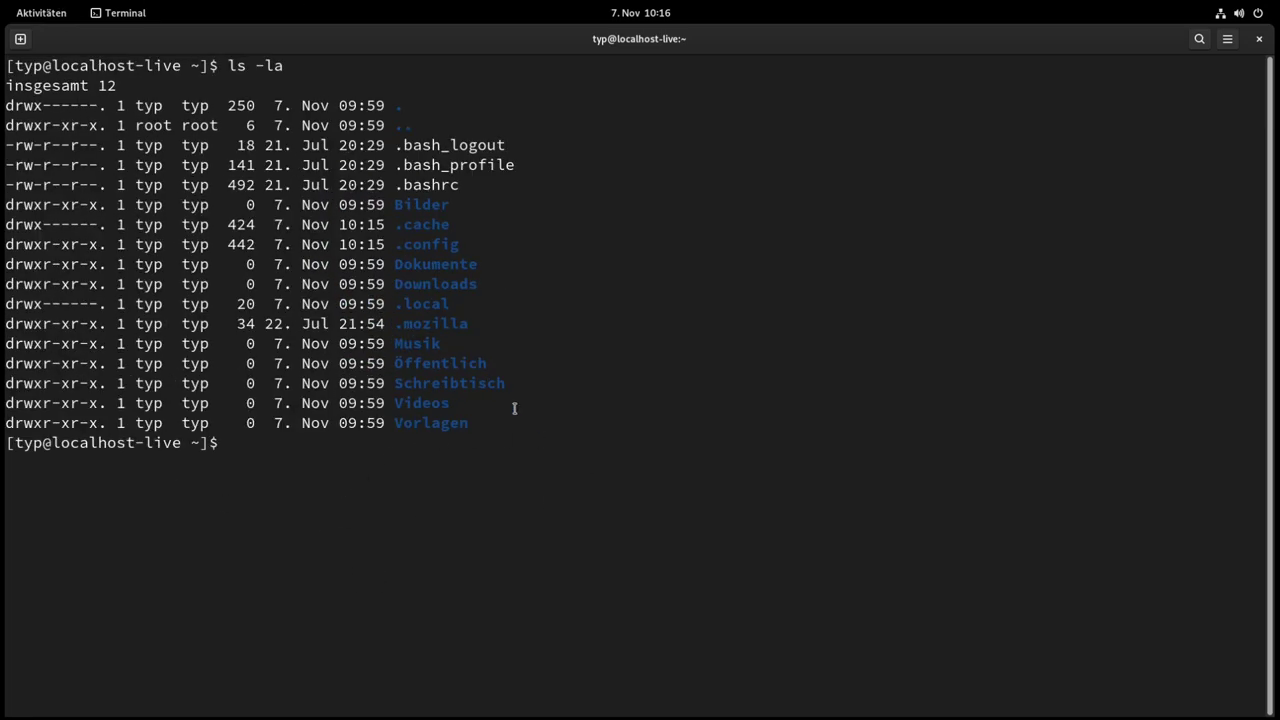
Step: Open the colour settings of the terminal profile Unbenannt and turn off the use of system theme colours
left_click(1229, 40)
left_click(1188, 203)
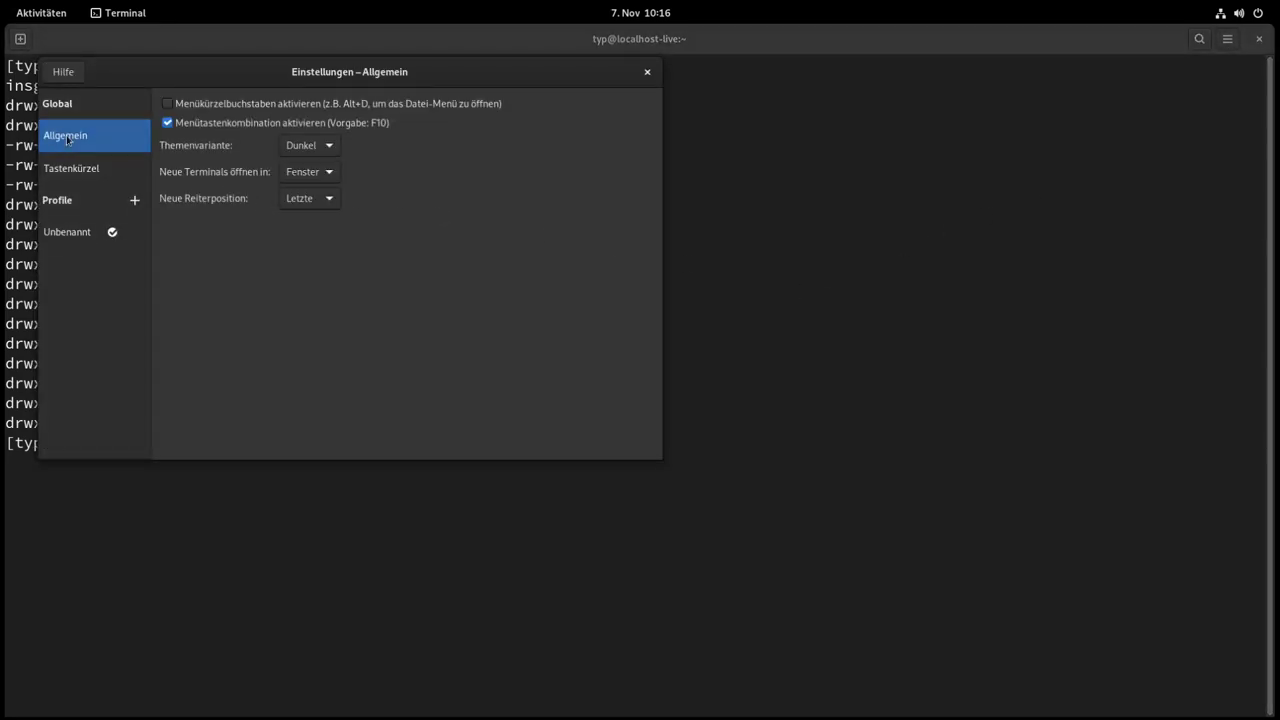
left_click(81, 234)
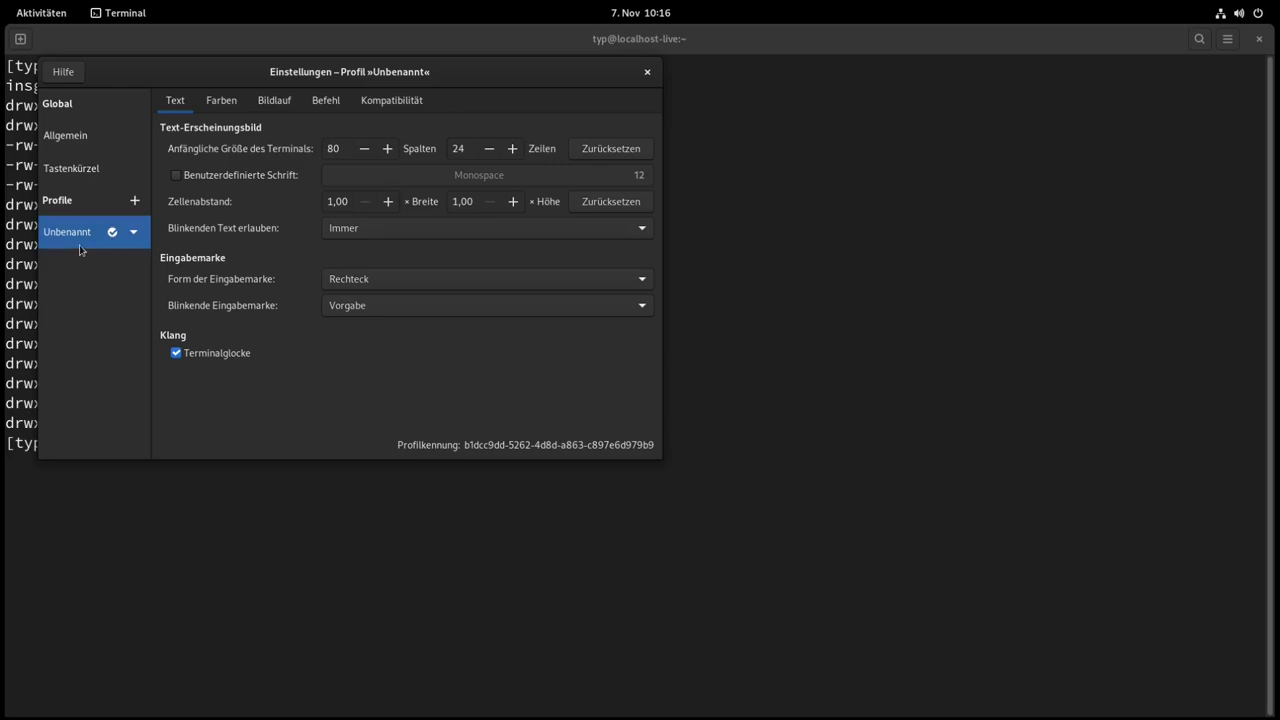
left_click(216, 104)
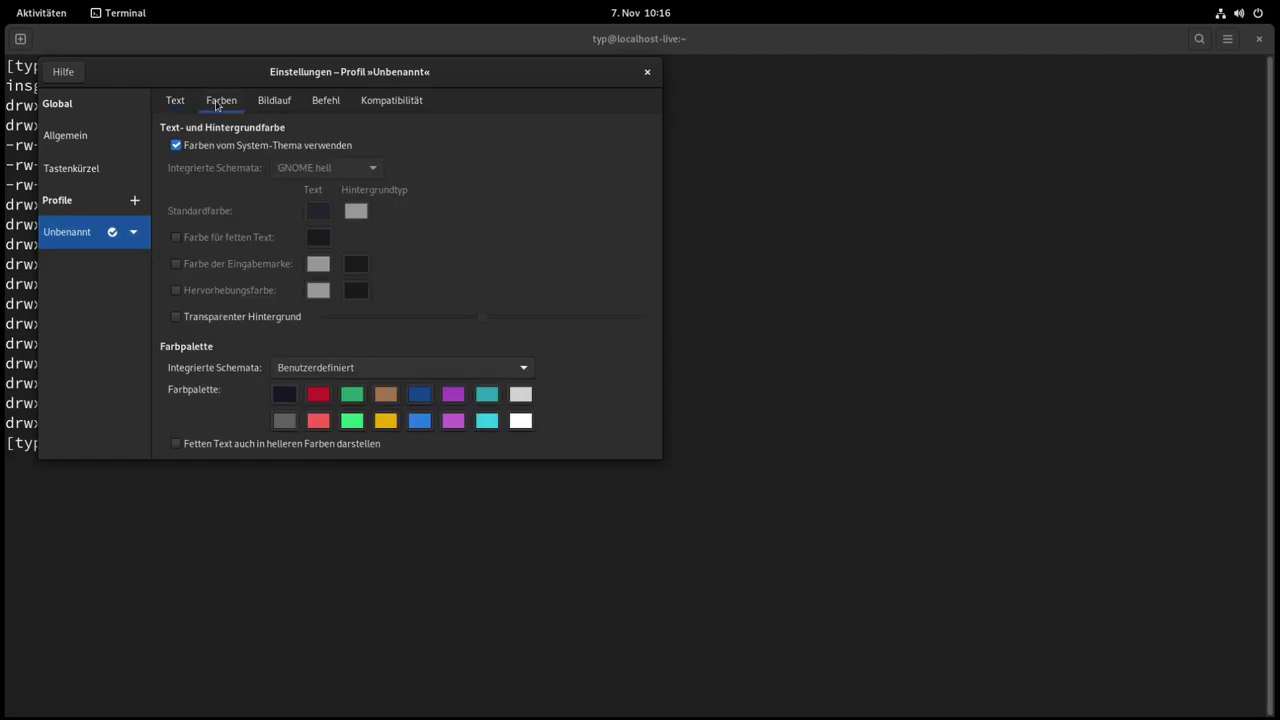
left_click(177, 147)
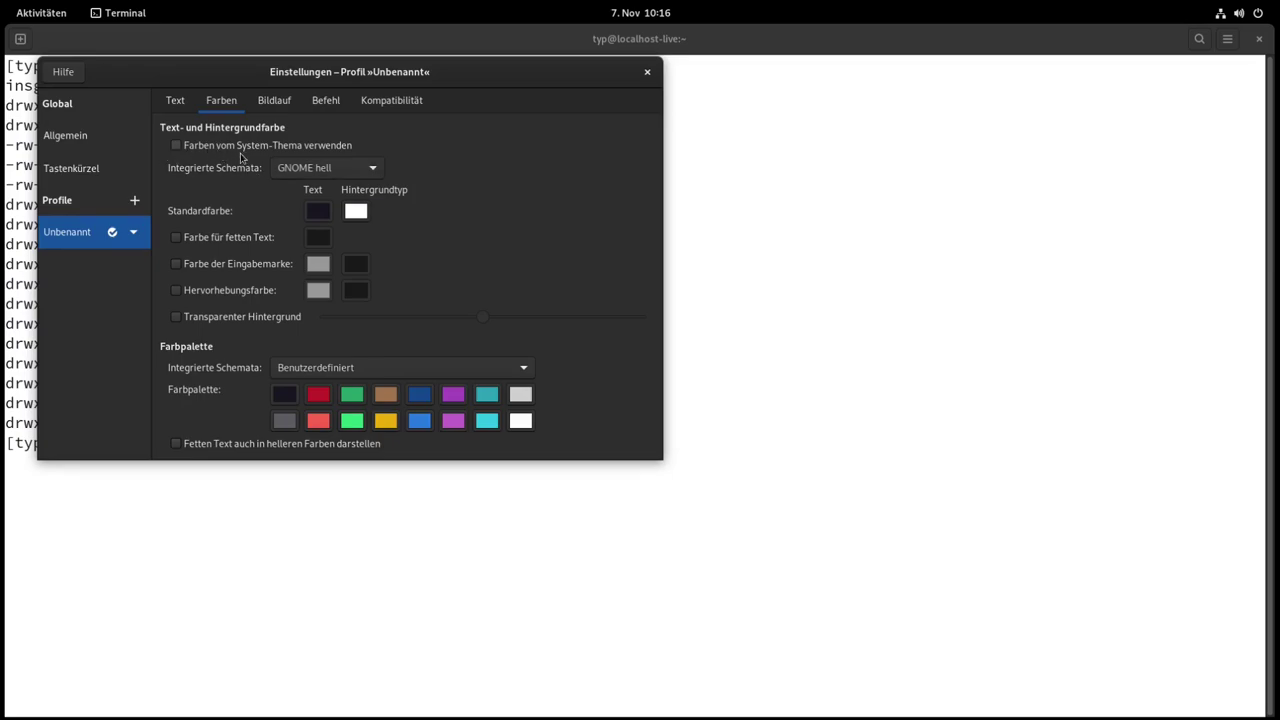
Step: Try the text and background schemes GNOME dunkel and Solarisiert (dunkel), and set the profile to Tango (dunkel)
left_click(333, 170)
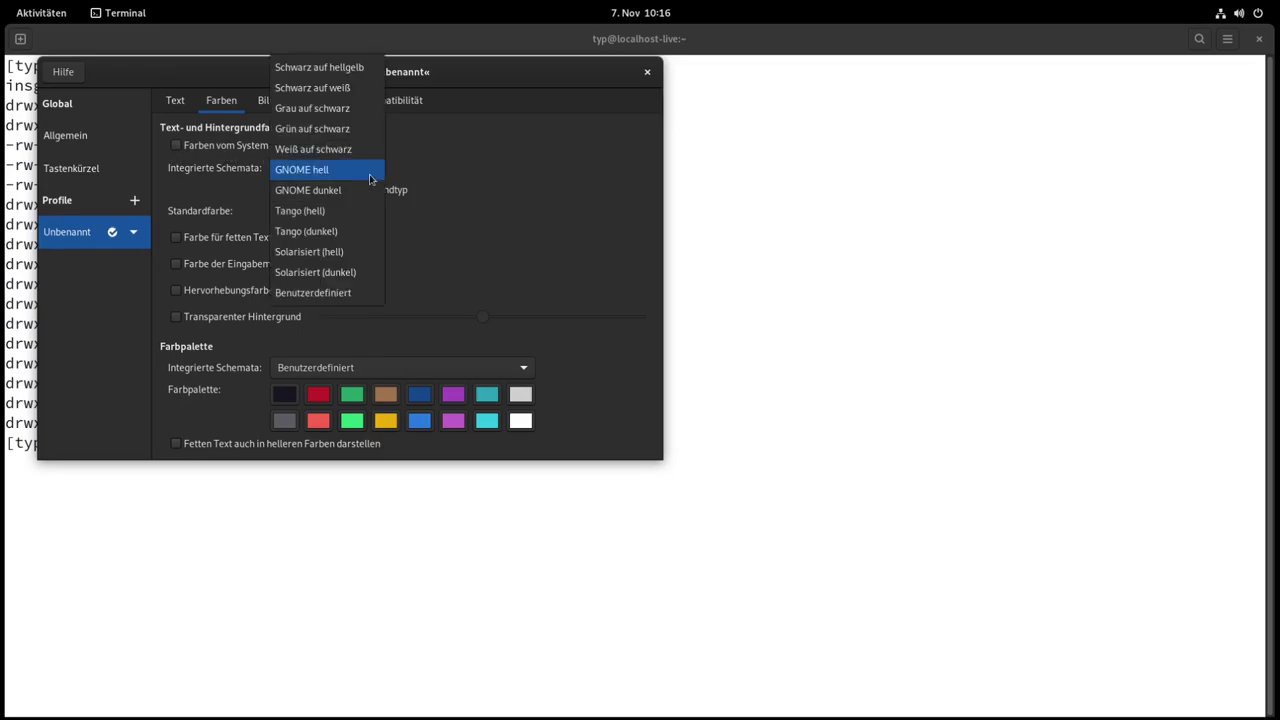
left_click(319, 193)
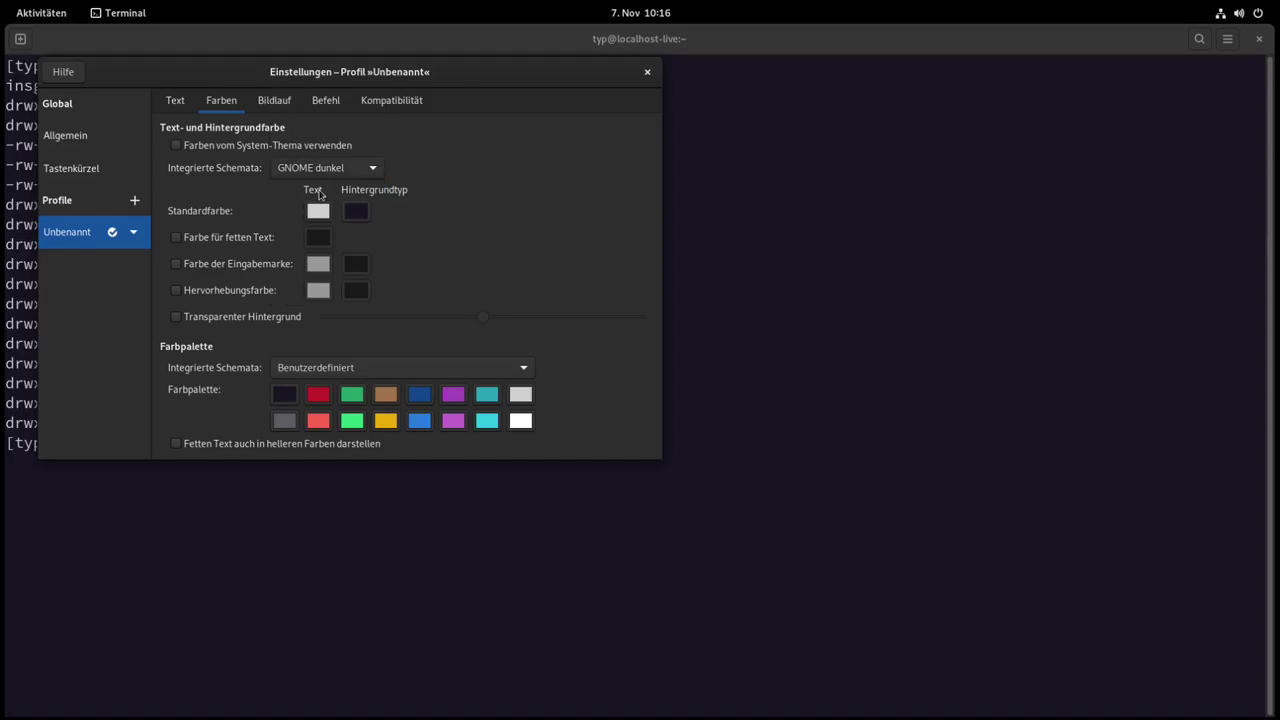
left_click_drag(389, 75, 879, 146)
left_click(779, 246)
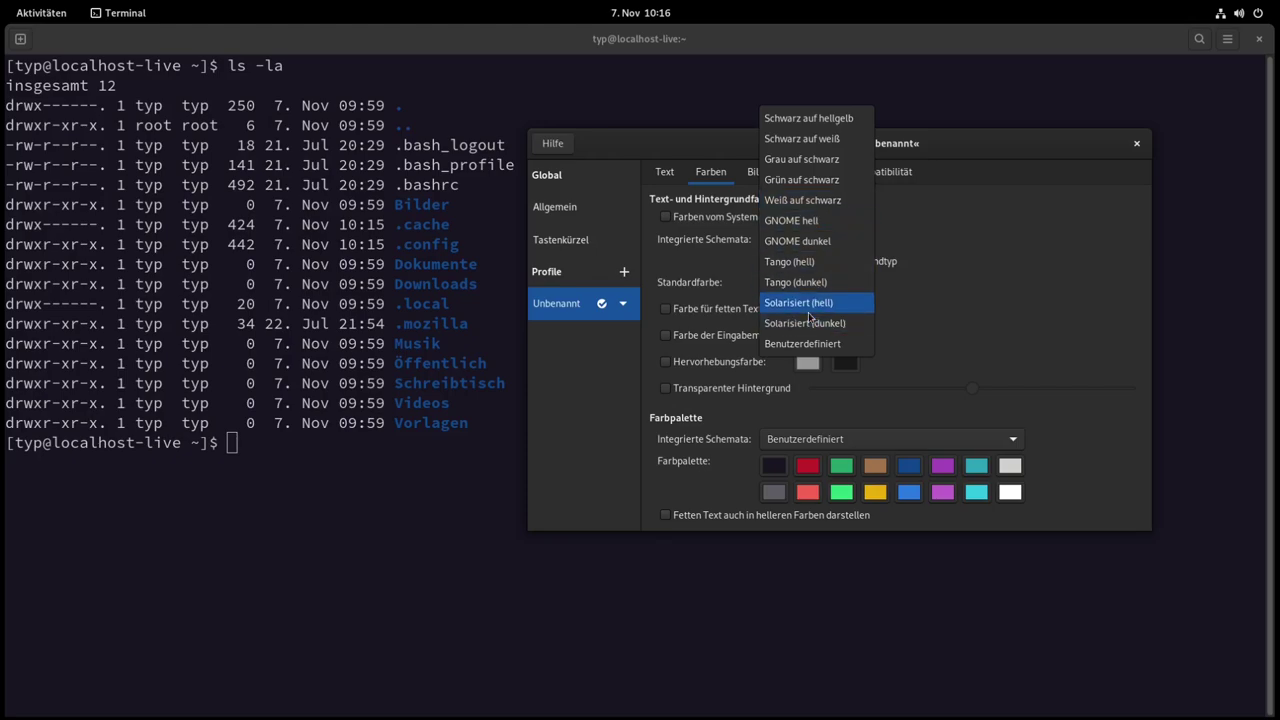
left_click(788, 323)
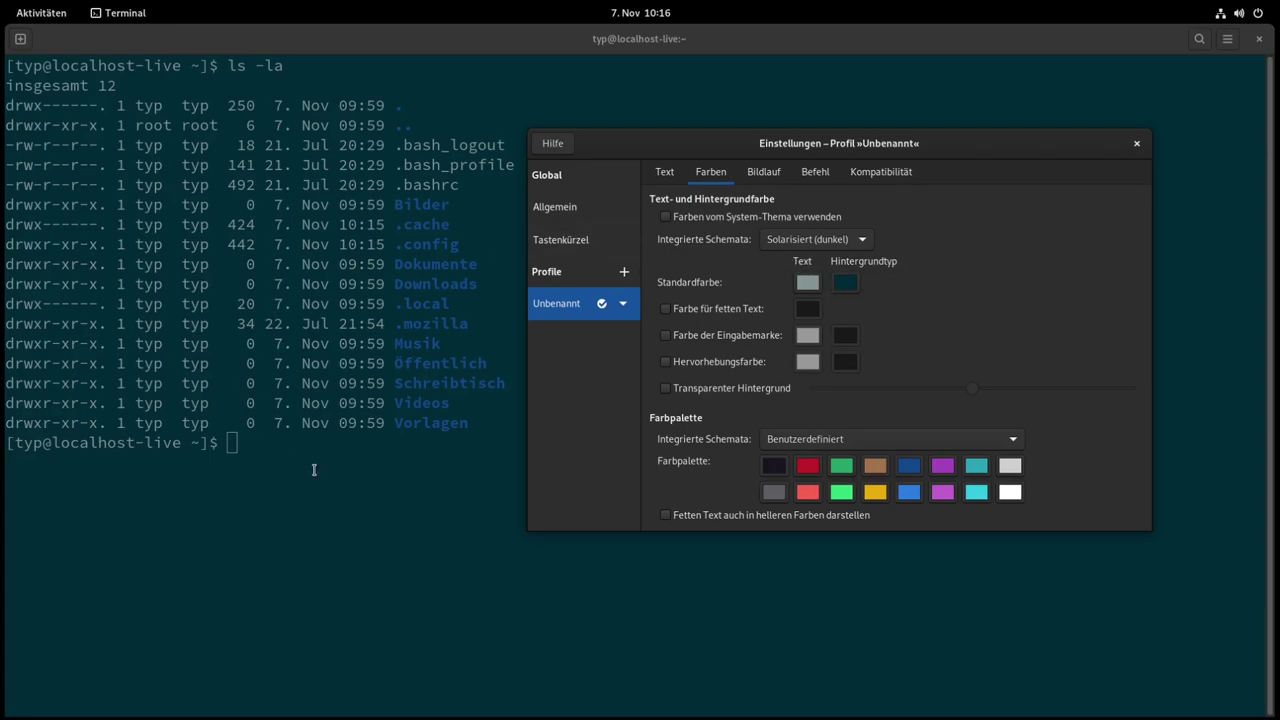
left_click(826, 242)
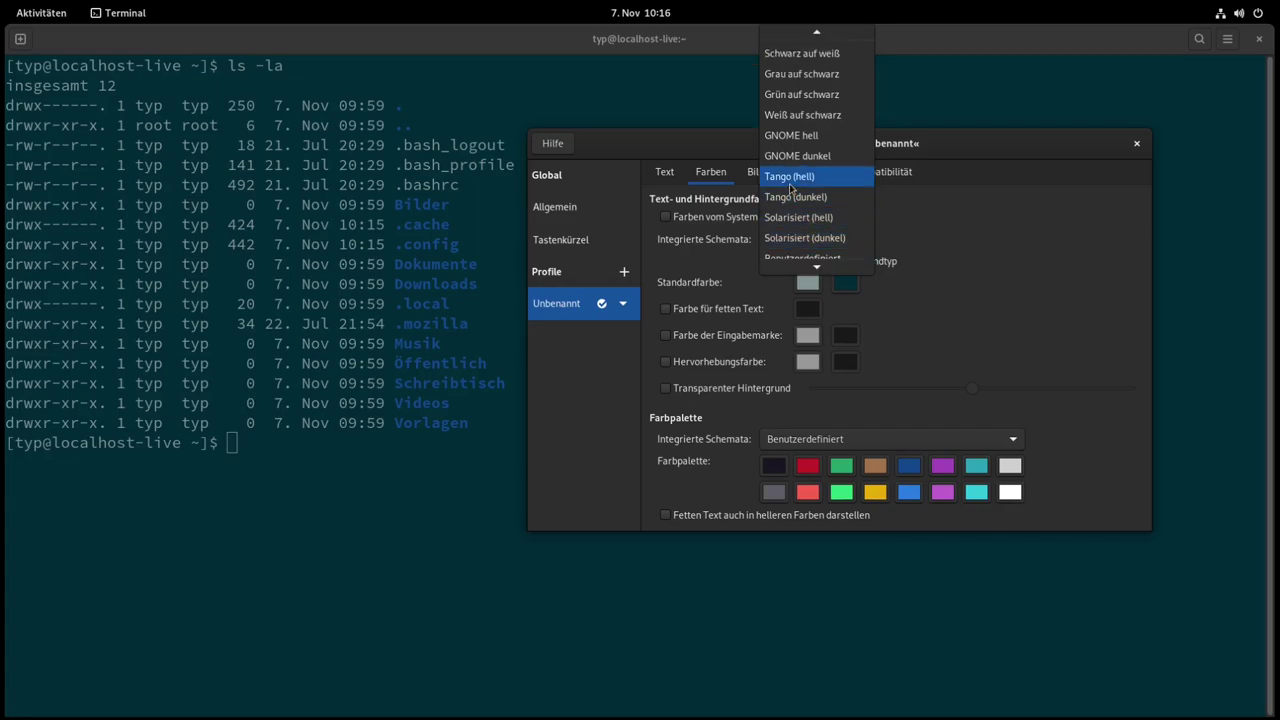
left_click(792, 197)
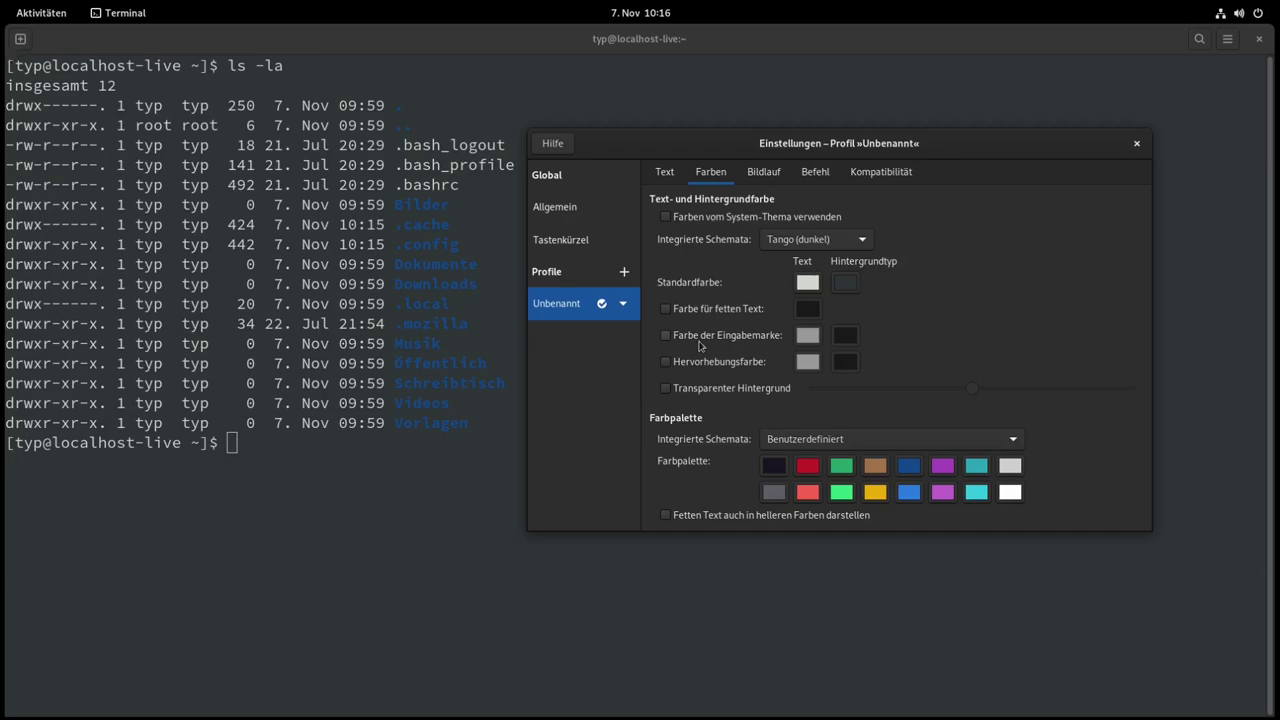
Step: Try the Rxvt, Linux-Konsole, Tango and GNOME colour palettes for the terminal profile
left_click(811, 438)
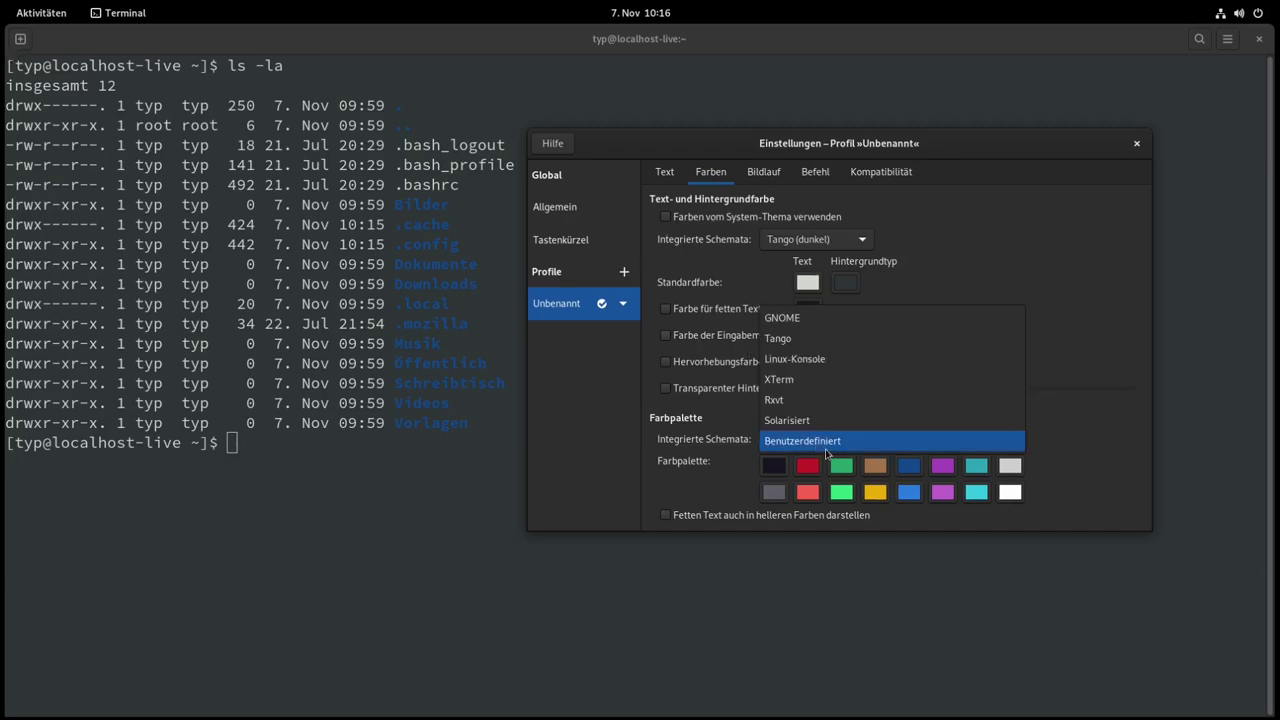
left_click(805, 400)
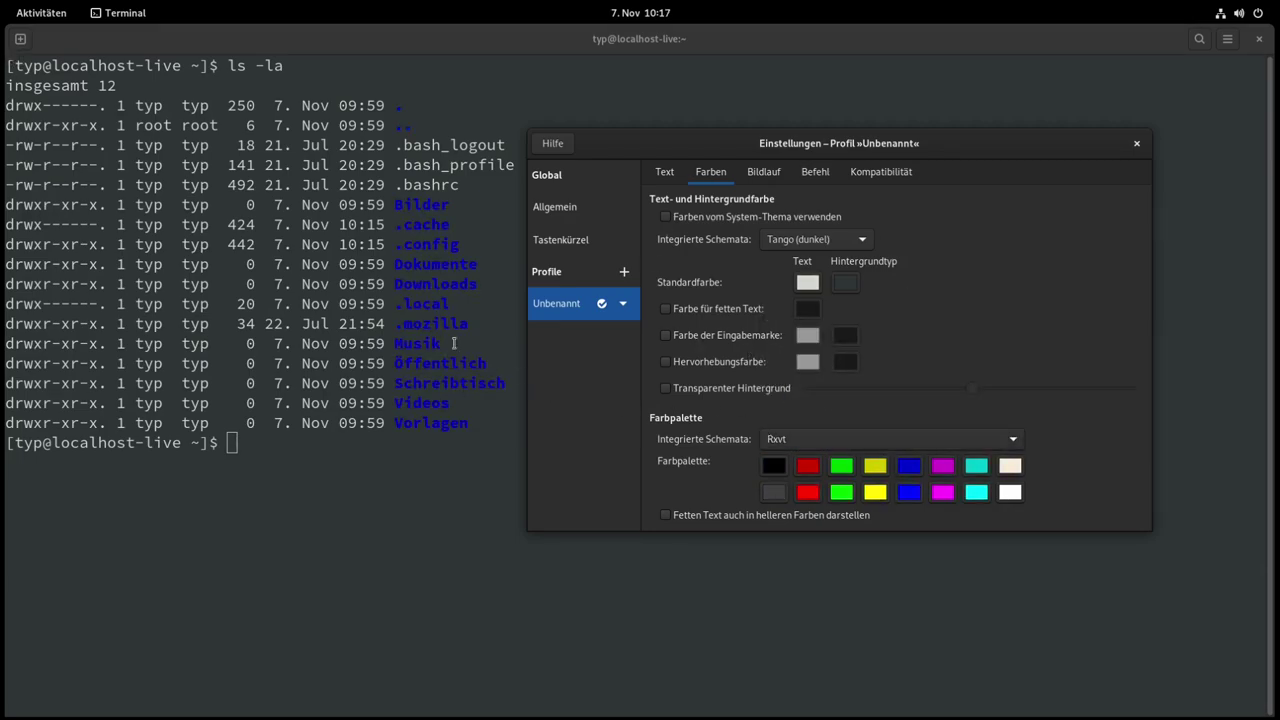
left_click(805, 442)
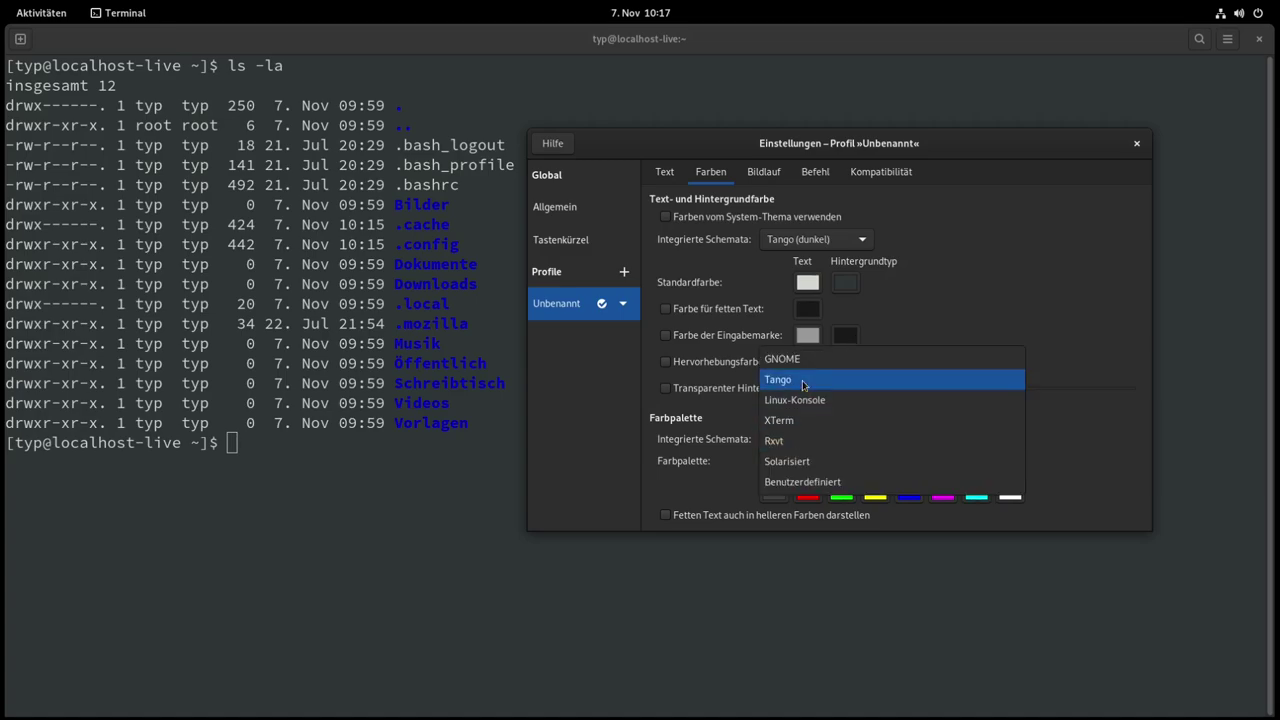
left_click(823, 399)
left_click(798, 440)
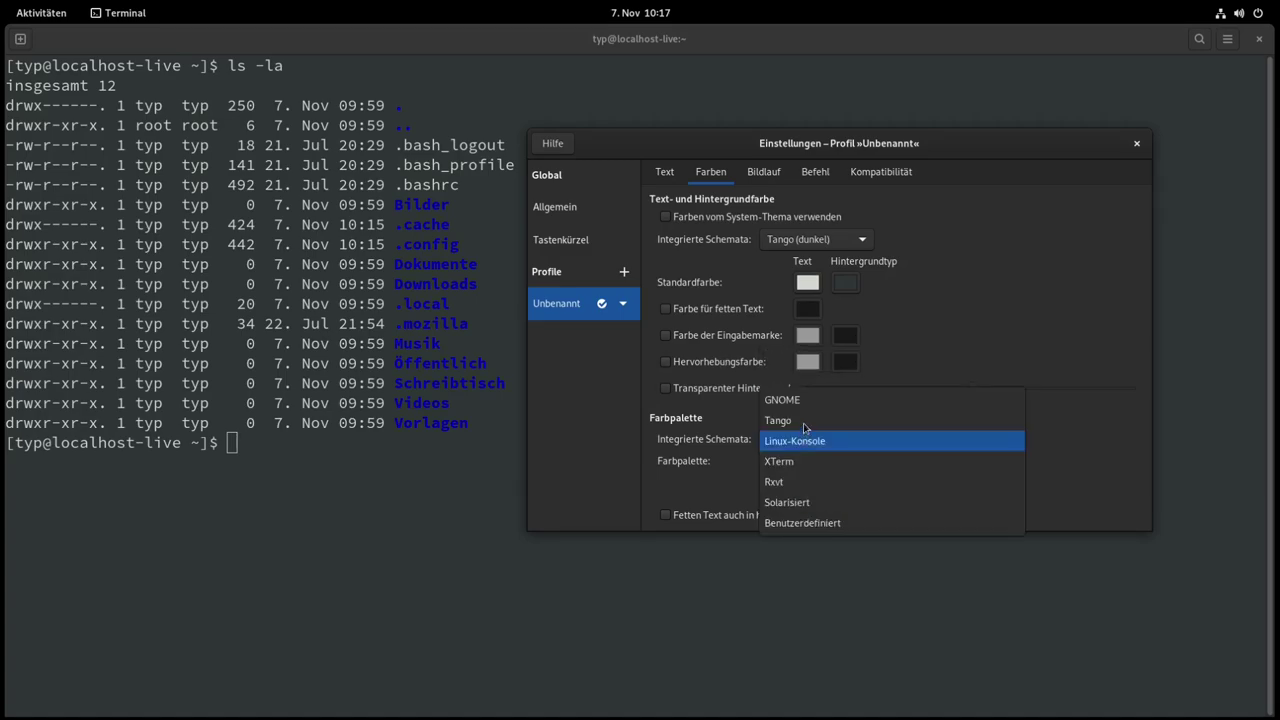
left_click(805, 421)
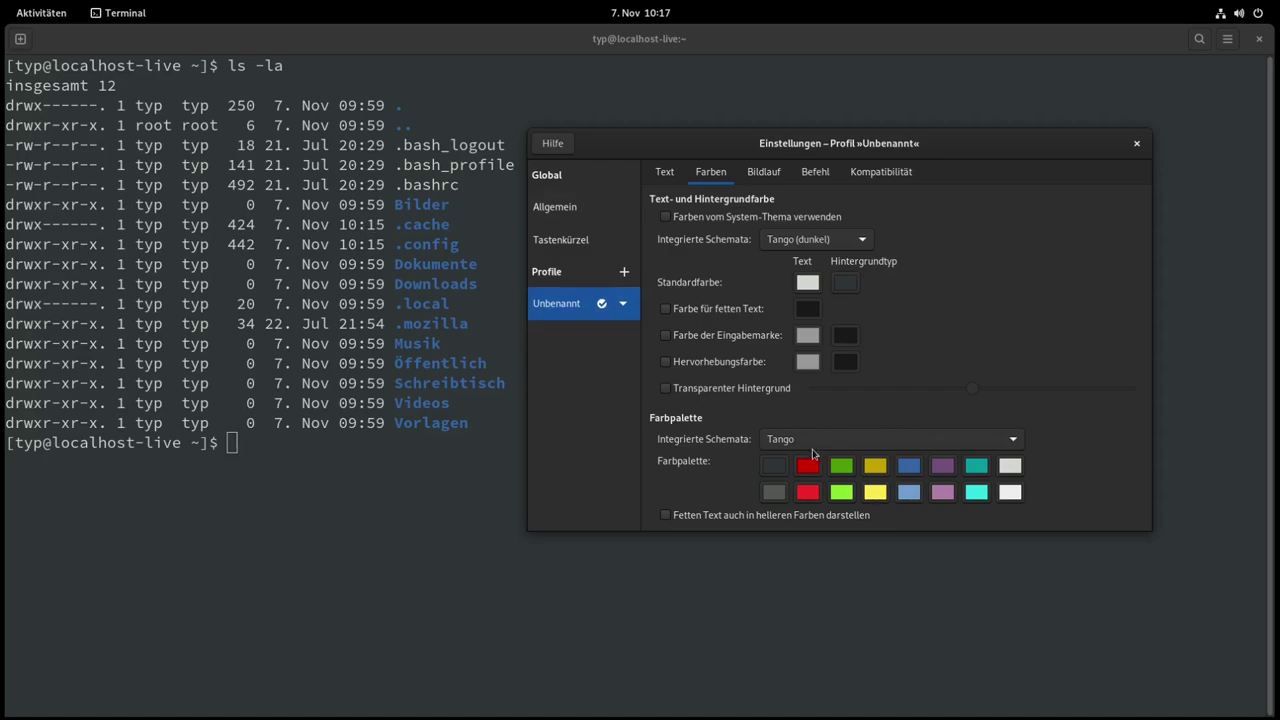
left_click(815, 447)
left_click(822, 424)
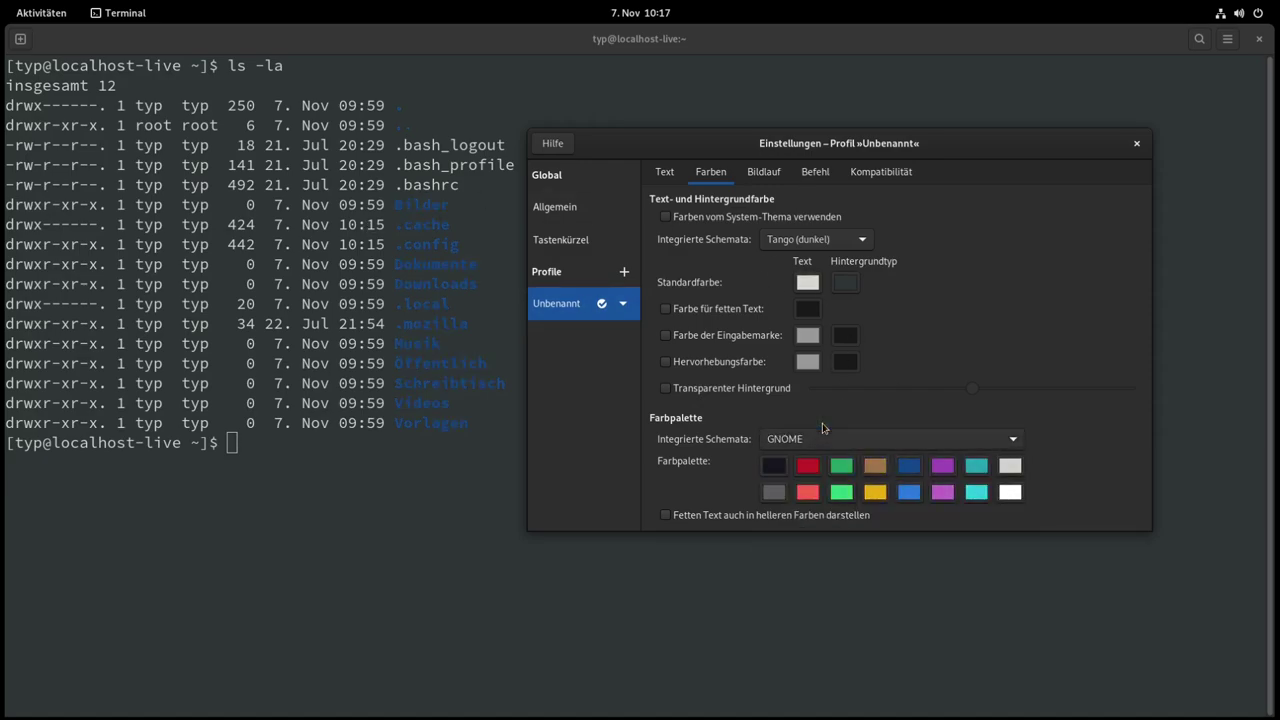
Step: Set the profile's colour palette to Solarisiert and close the settings window
left_click(822, 440)
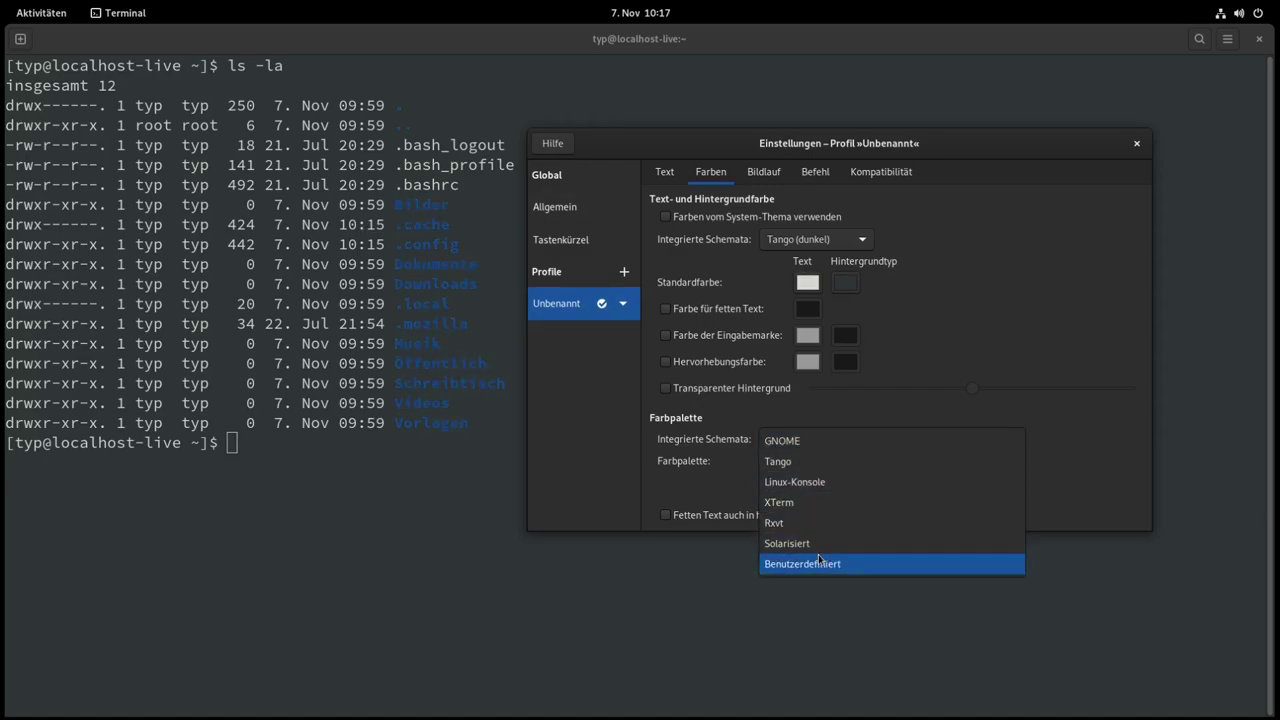
left_click(785, 543)
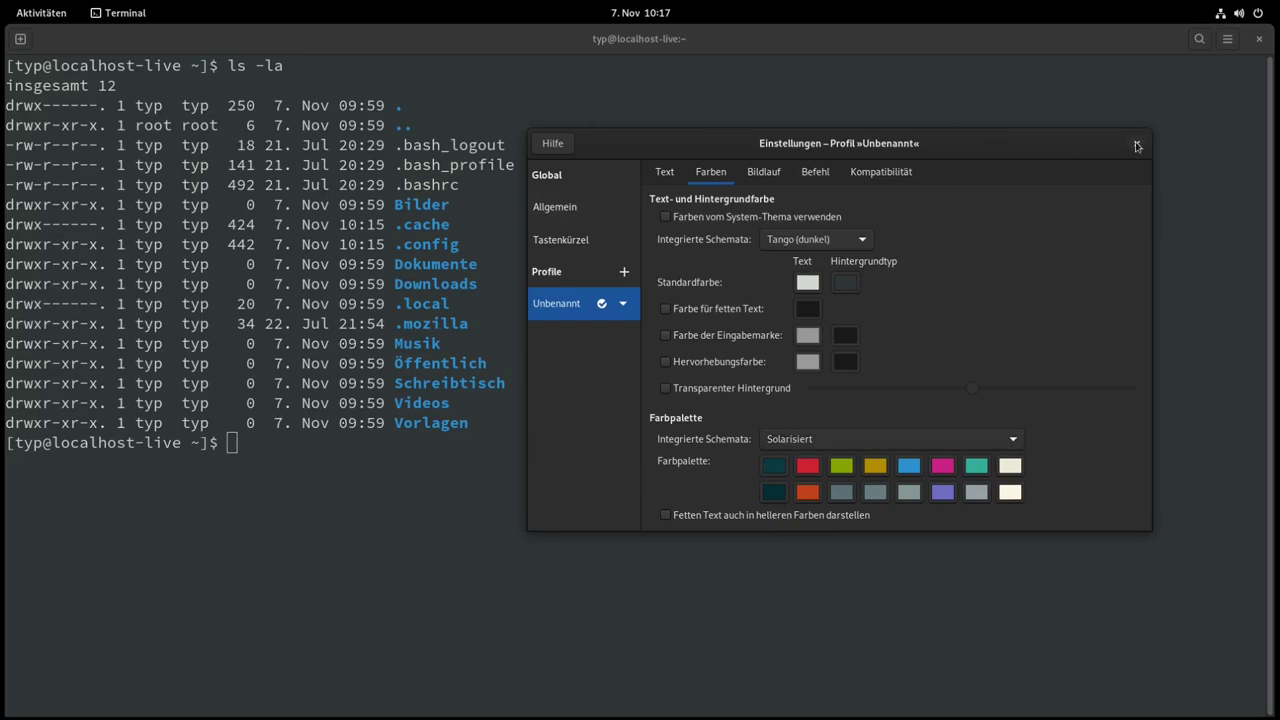
left_click(1137, 143)
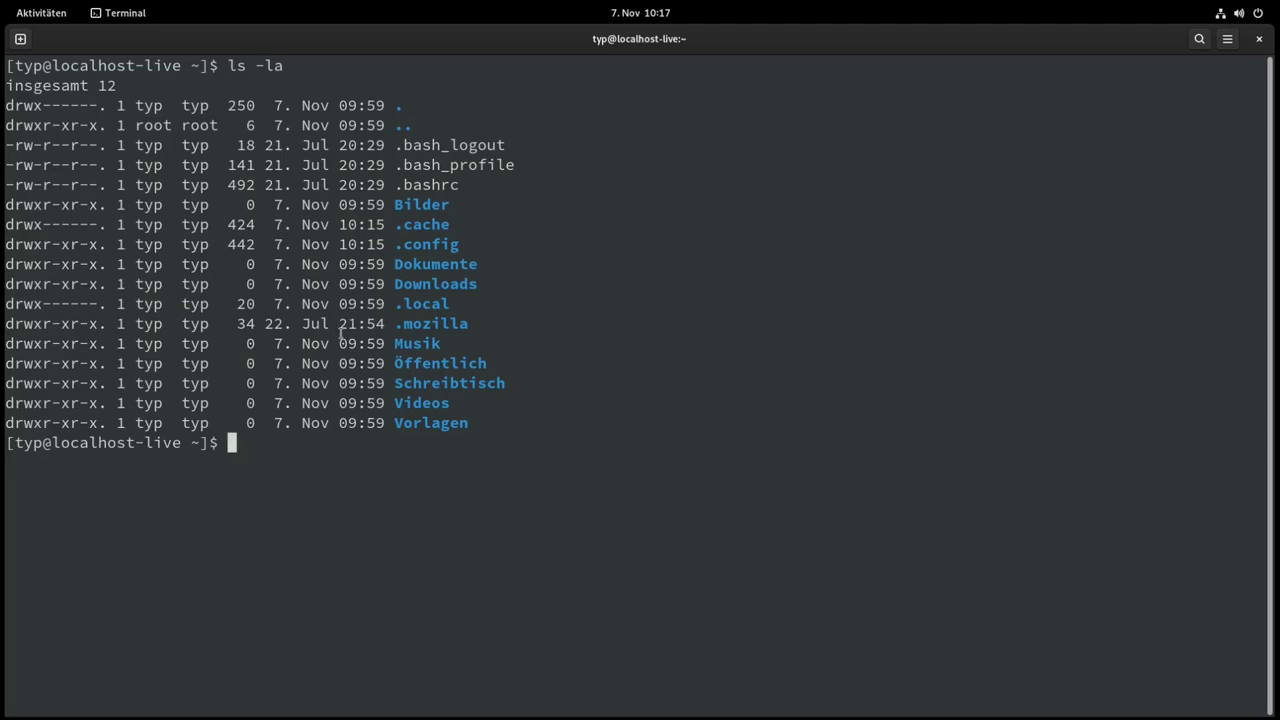
Step: Clear the terminal output and close the terminal window
key("ctrl+l")
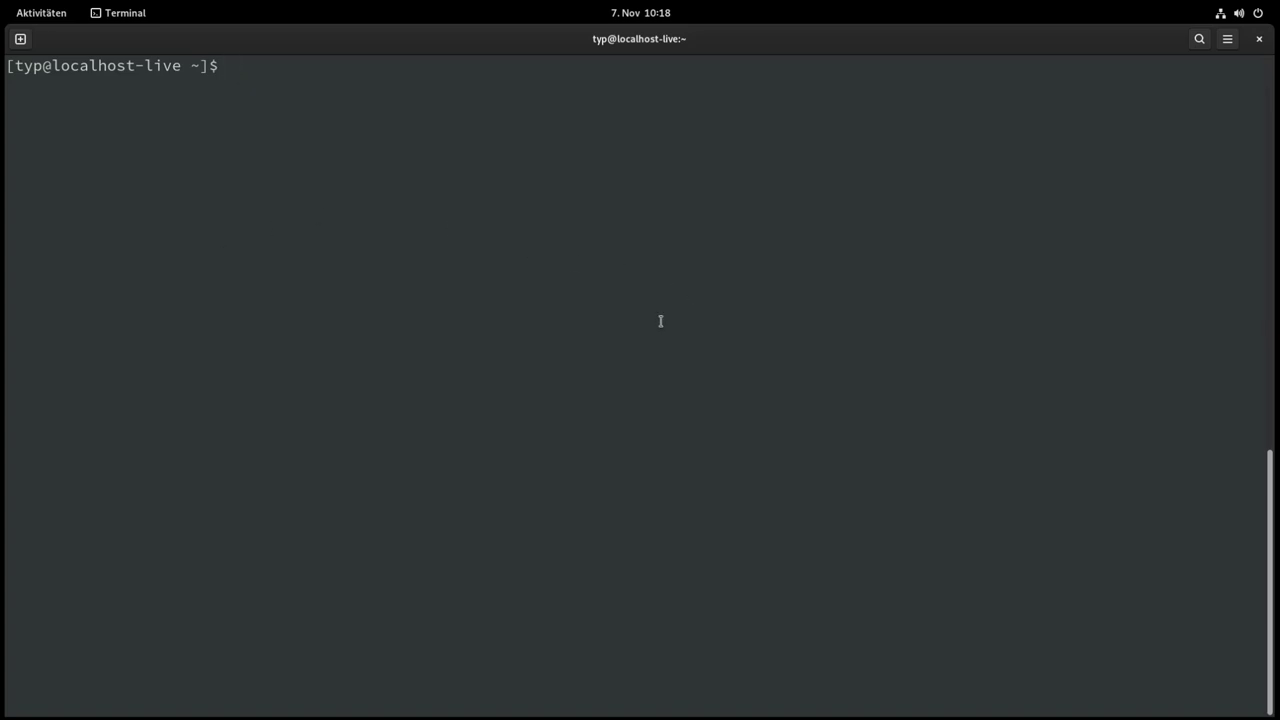
left_click(1260, 39)
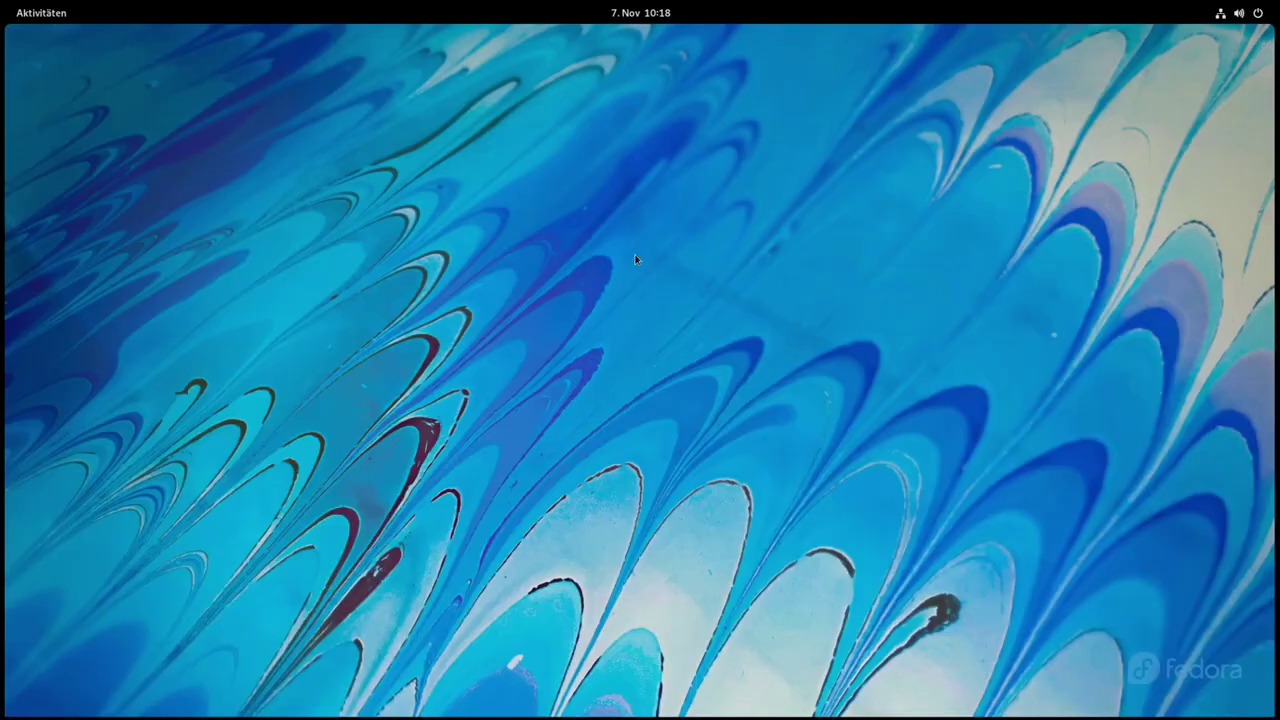
Step: Look through the Hilfsprogramme folder in the application overview, open Problemberichterstattung from it and close its window
left_click(38, 14)
left_click(747, 688)
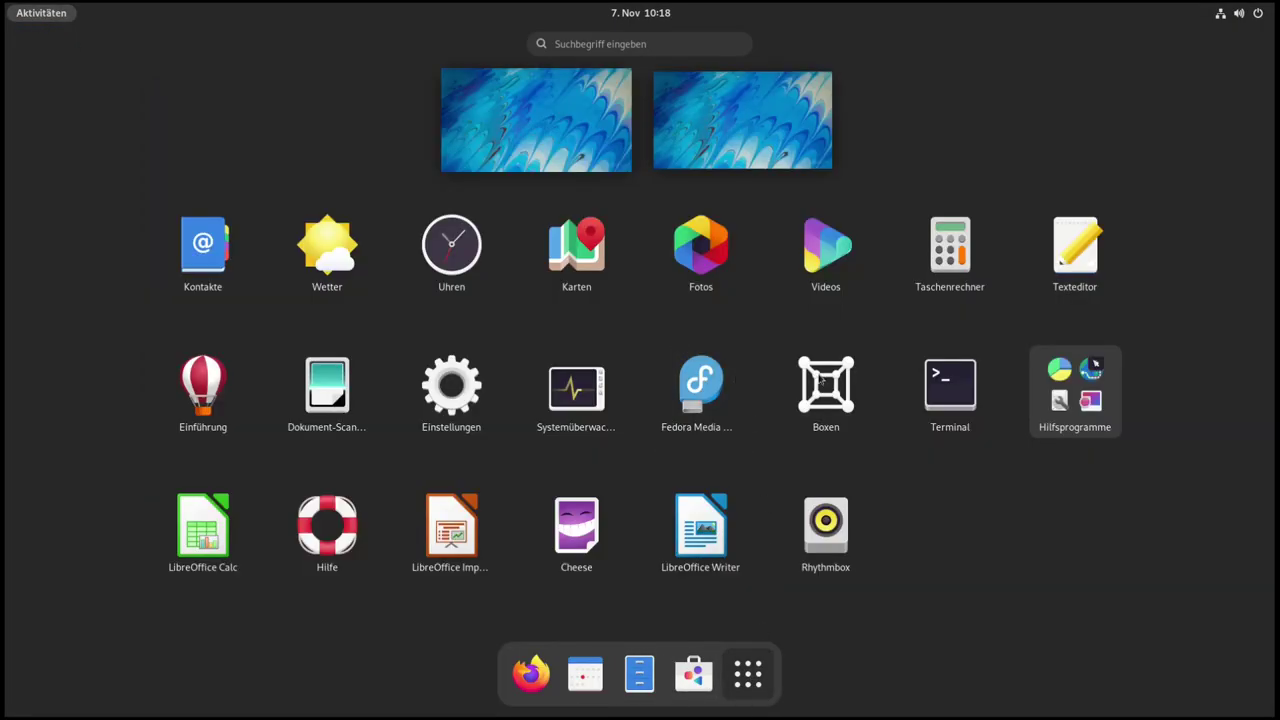
left_click(1052, 396)
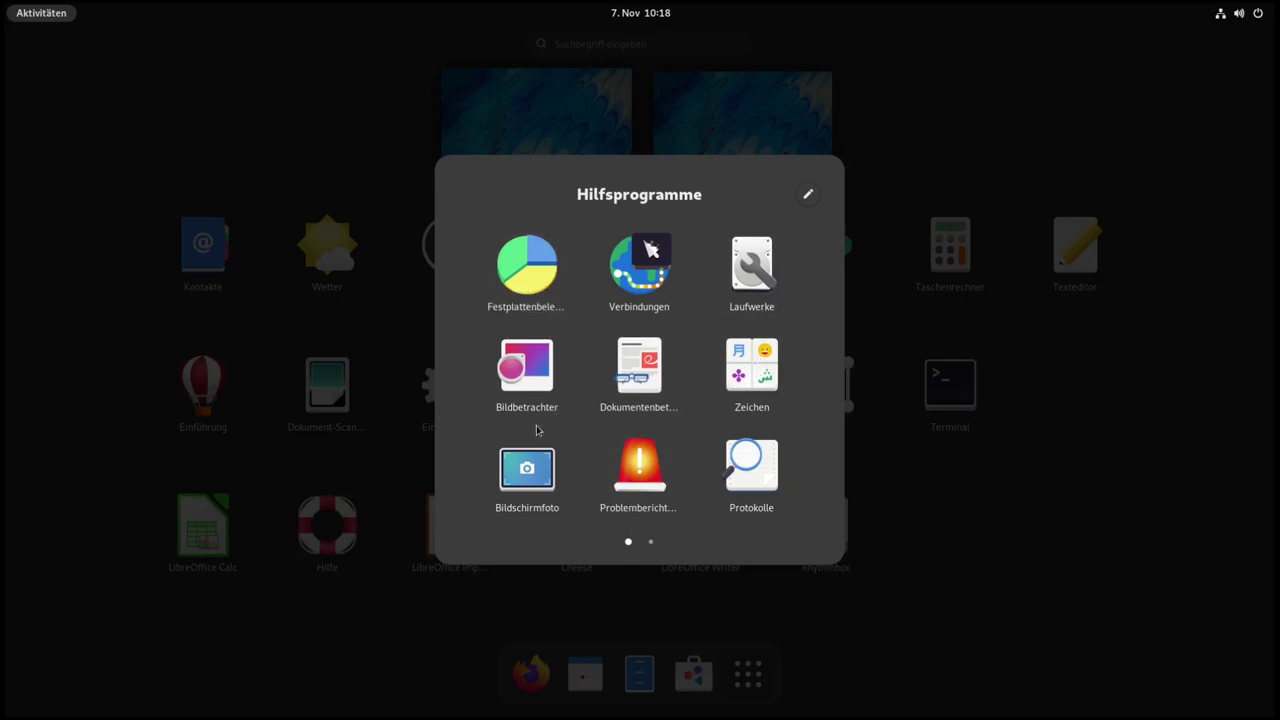
scroll(642, 471, "down", 1)
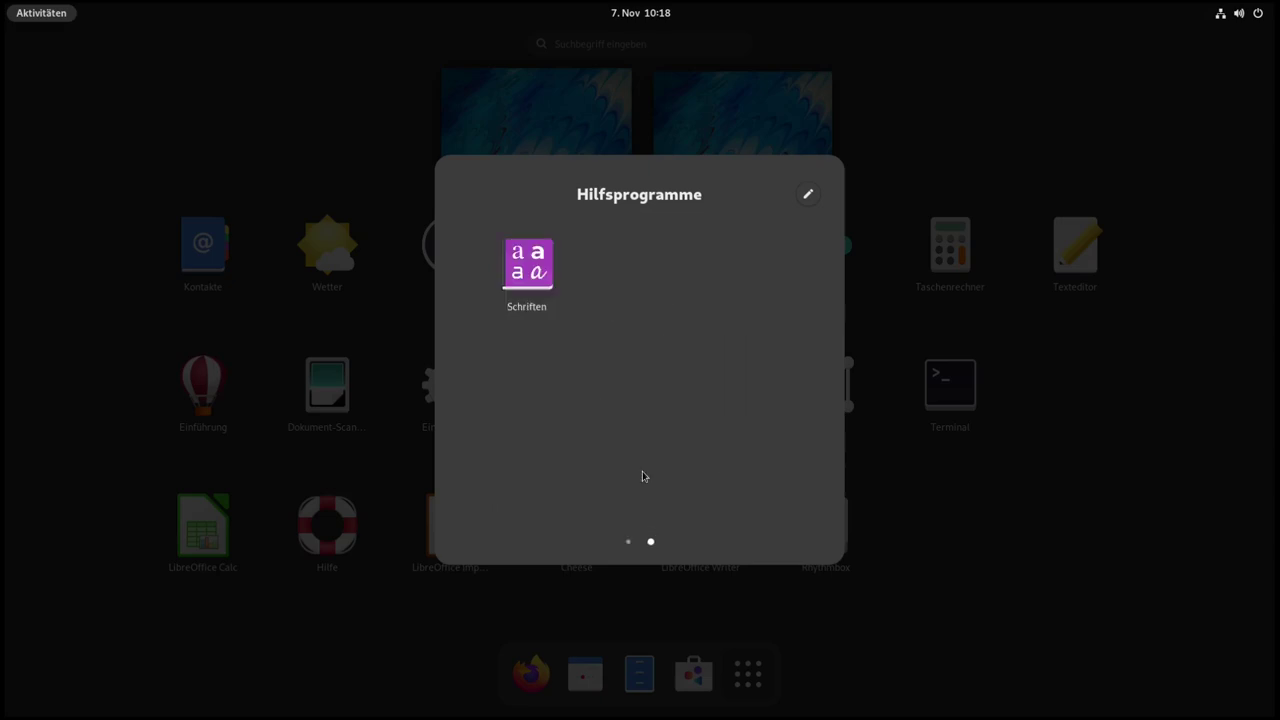
scroll(630, 455, "up", 1)
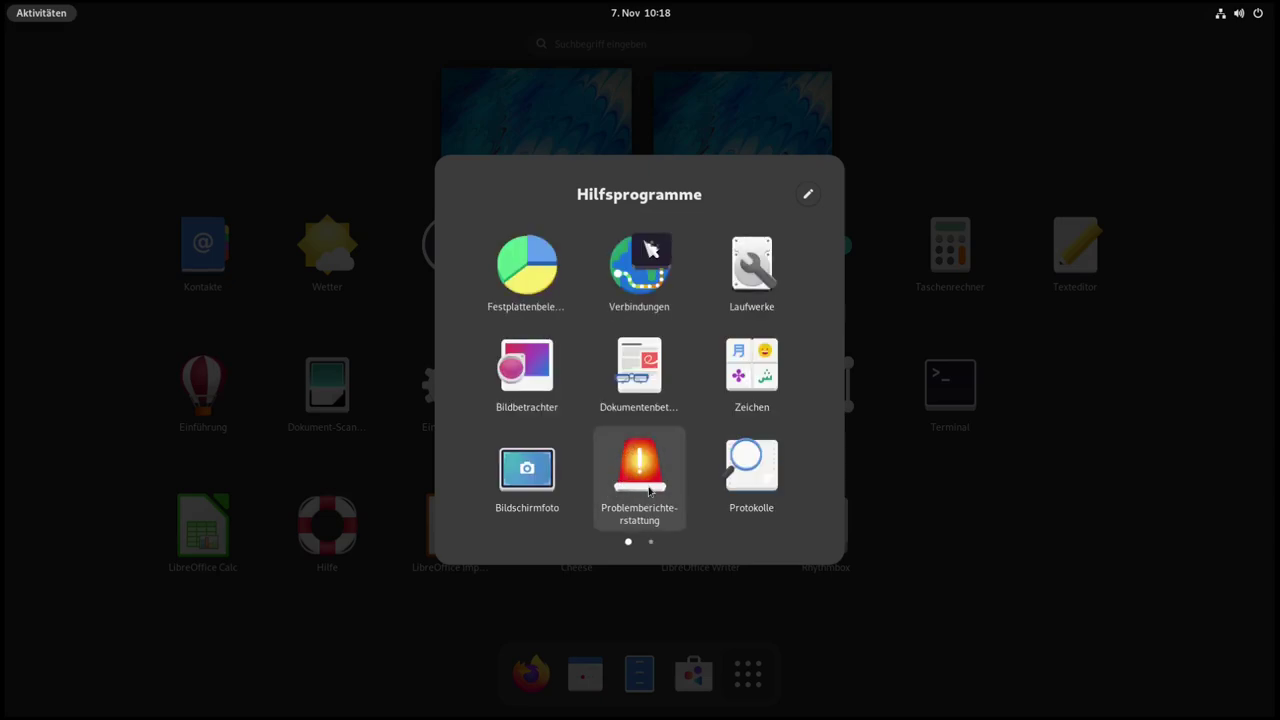
left_click(633, 476)
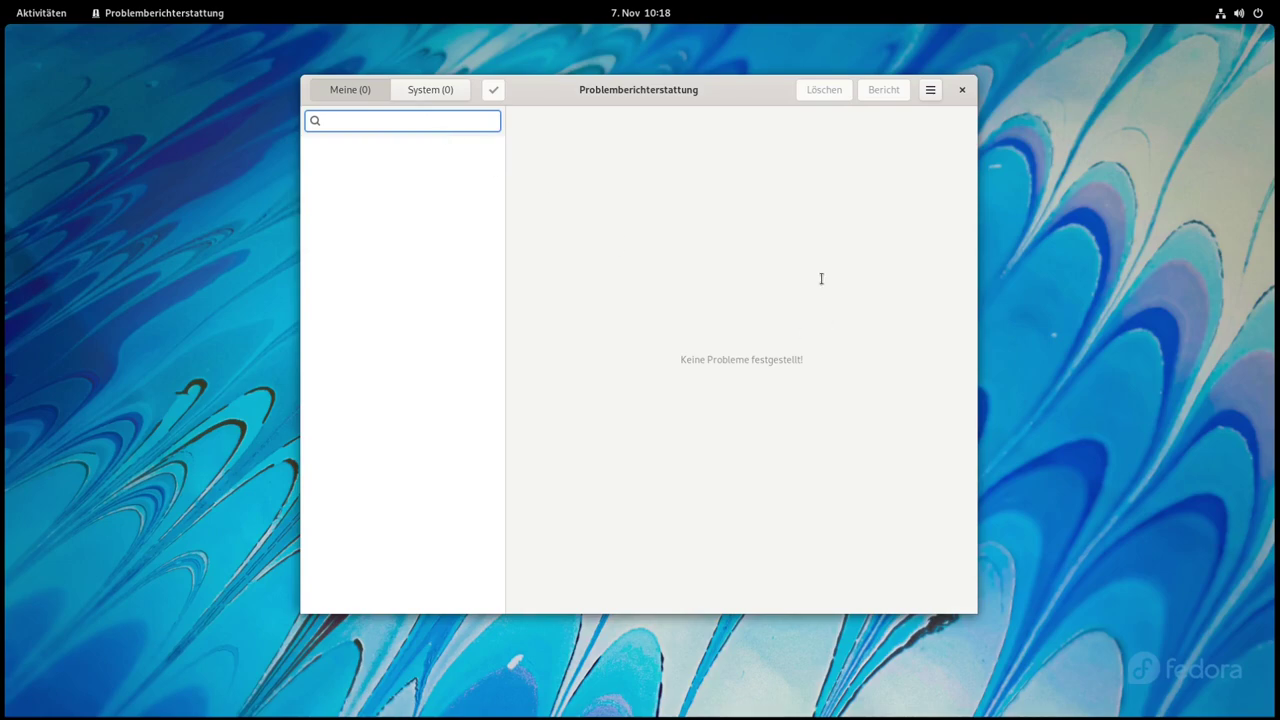
left_click(962, 90)
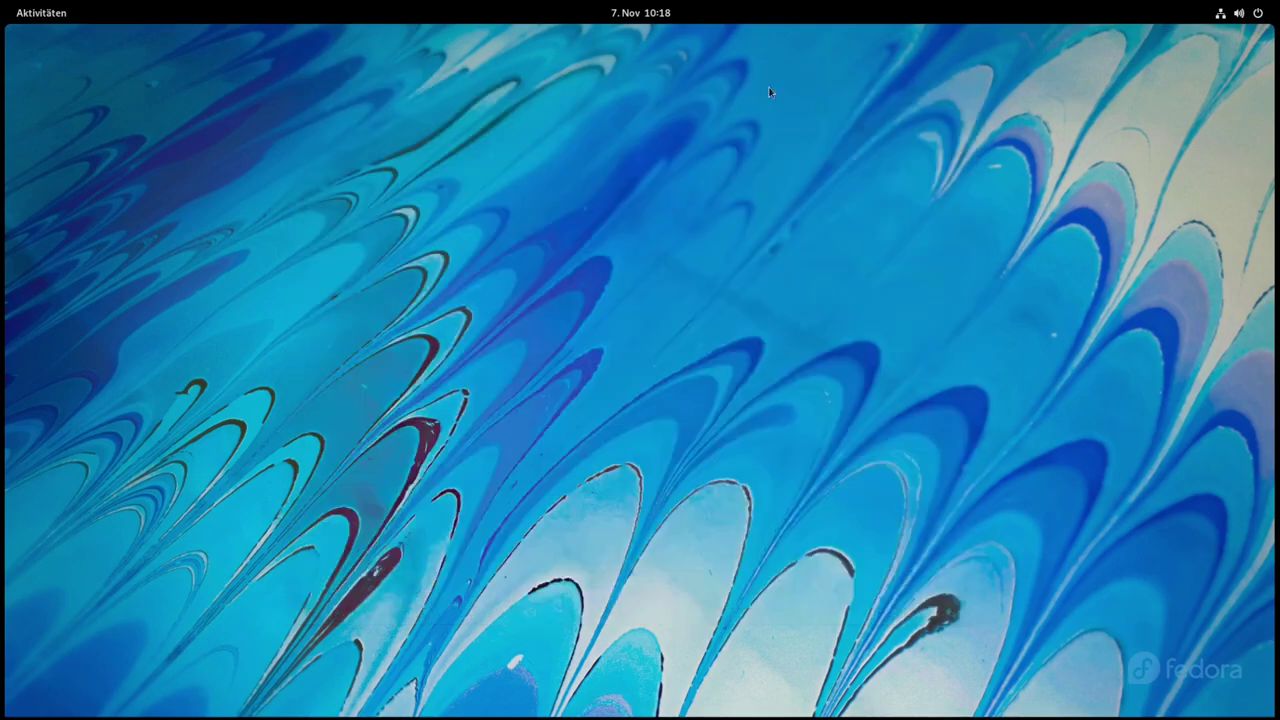
Step: Group LibreOffice Writer, Impress and Calc into one folder in the application overview
left_click(42, 10)
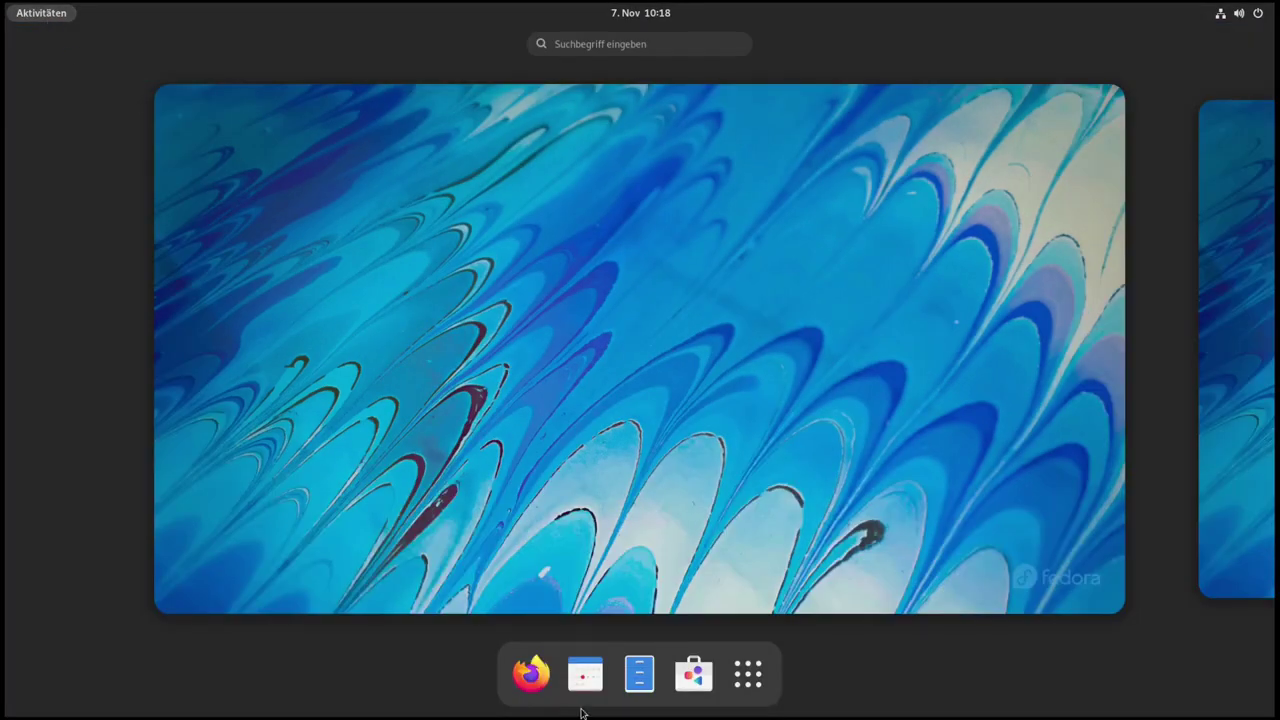
left_click(748, 673)
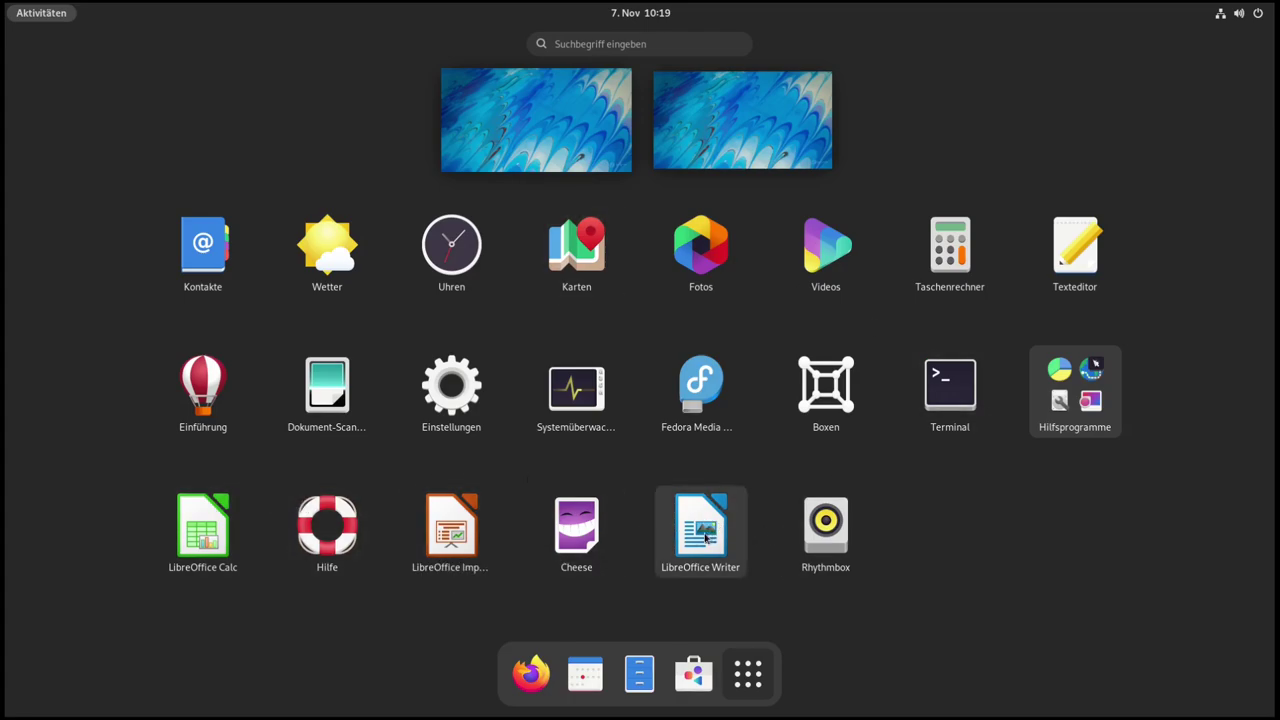
left_click_drag(706, 540, 452, 535)
left_click_drag(203, 528, 456, 550)
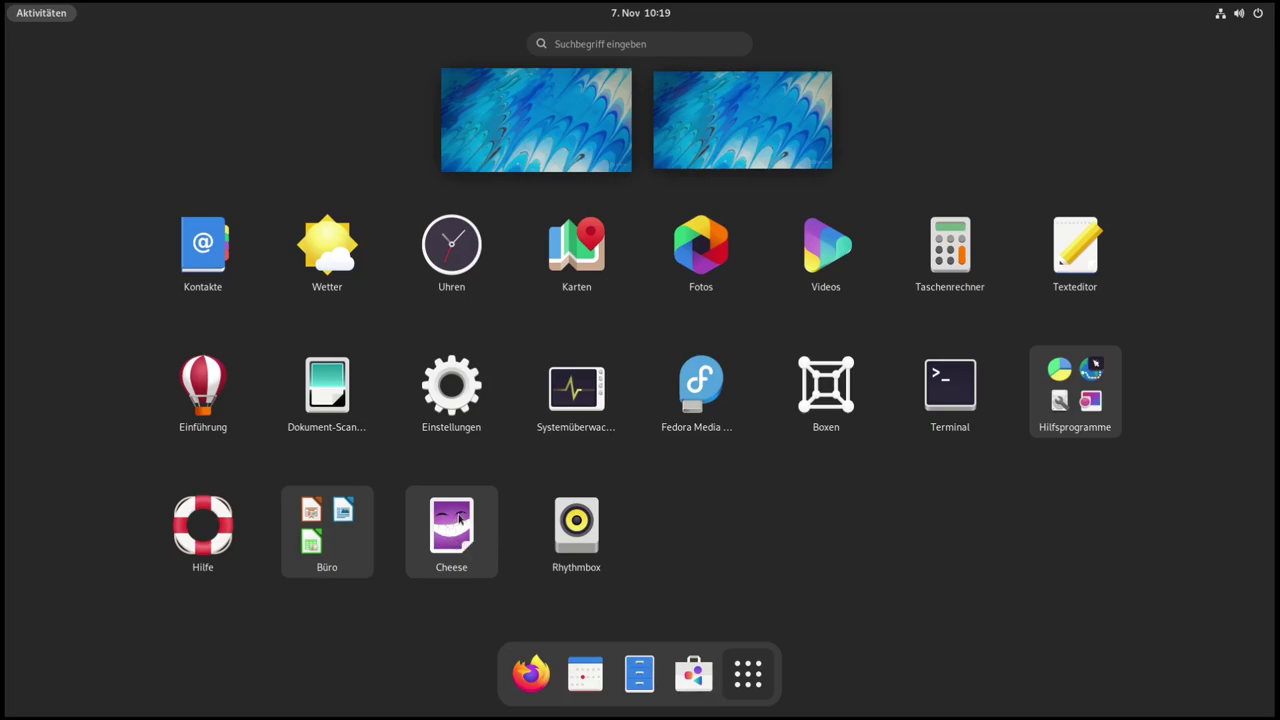
Step: Group Videos, Rhythmbox, Fotos and Cheese into one folder in the application overview and check its contents
left_click_drag(578, 535, 830, 256)
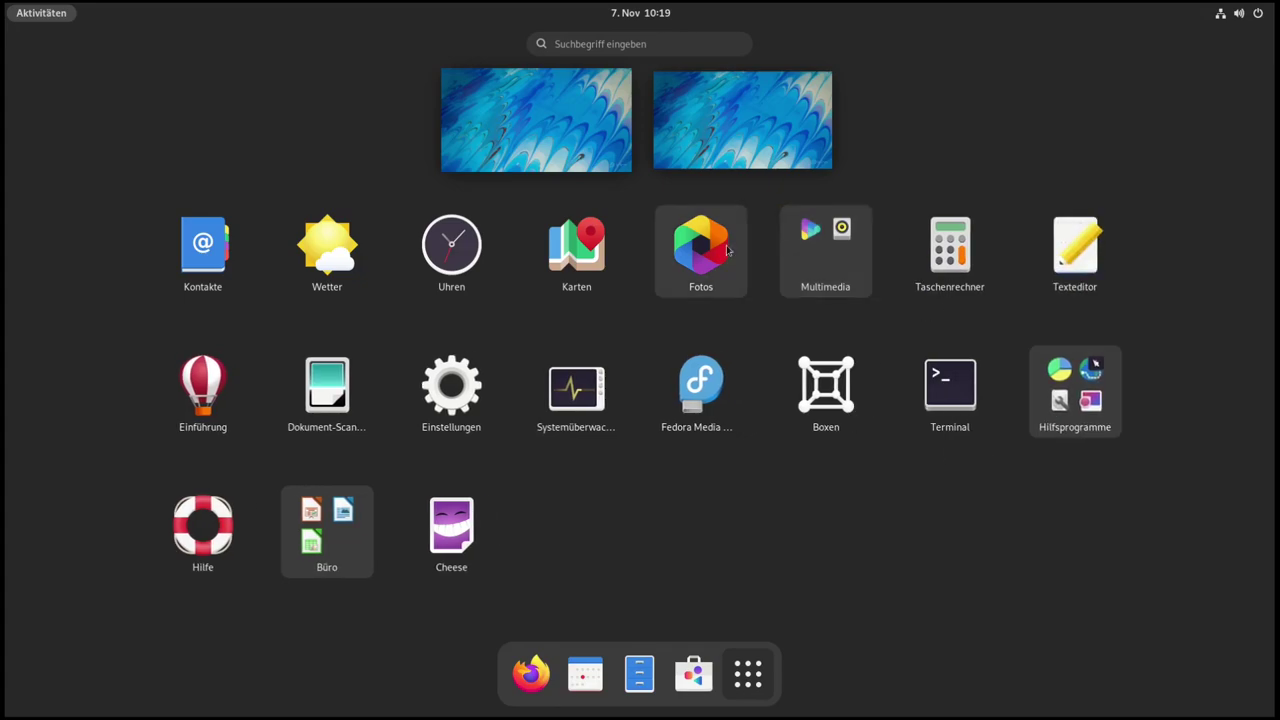
left_click_drag(702, 252, 817, 268)
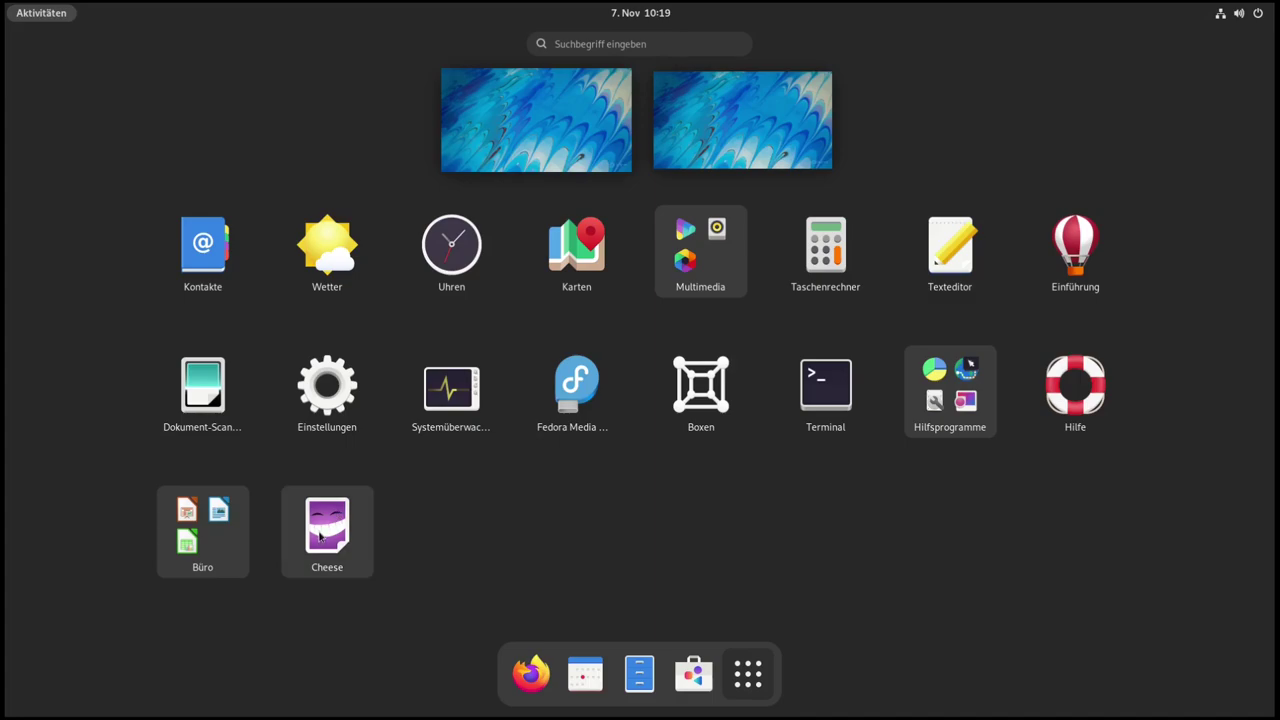
left_click_drag(321, 538, 714, 280)
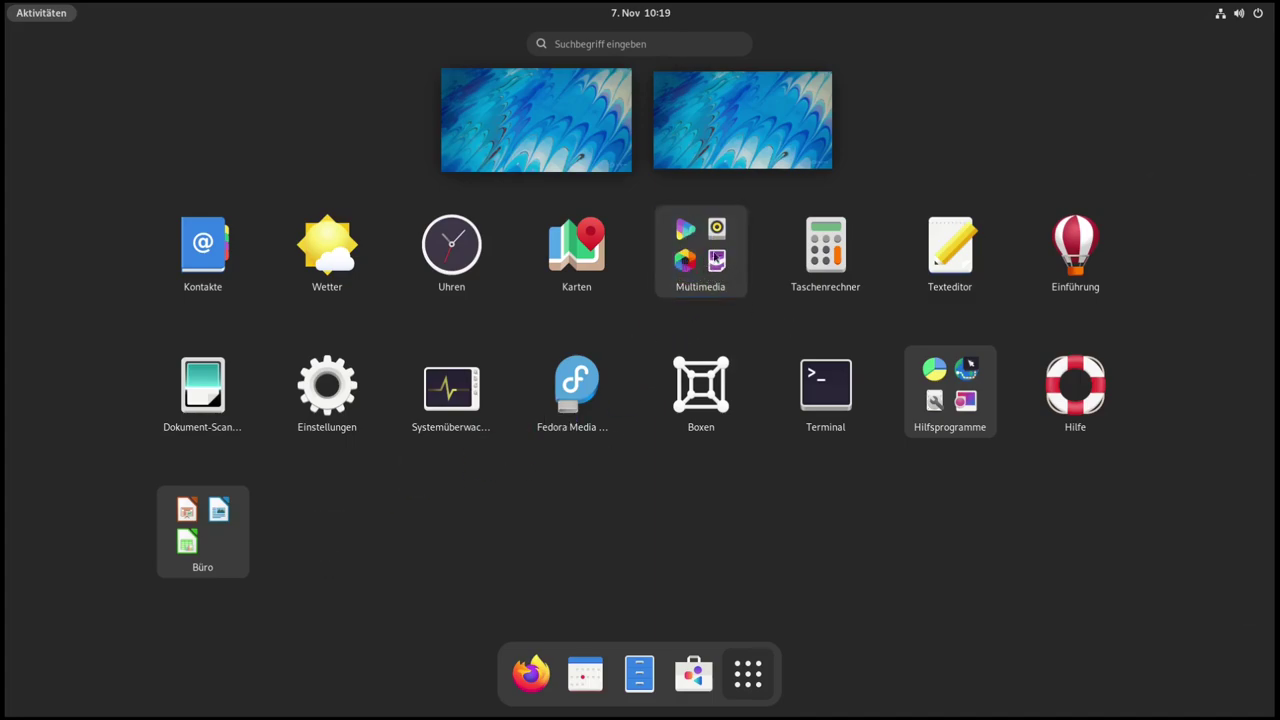
left_click(704, 268)
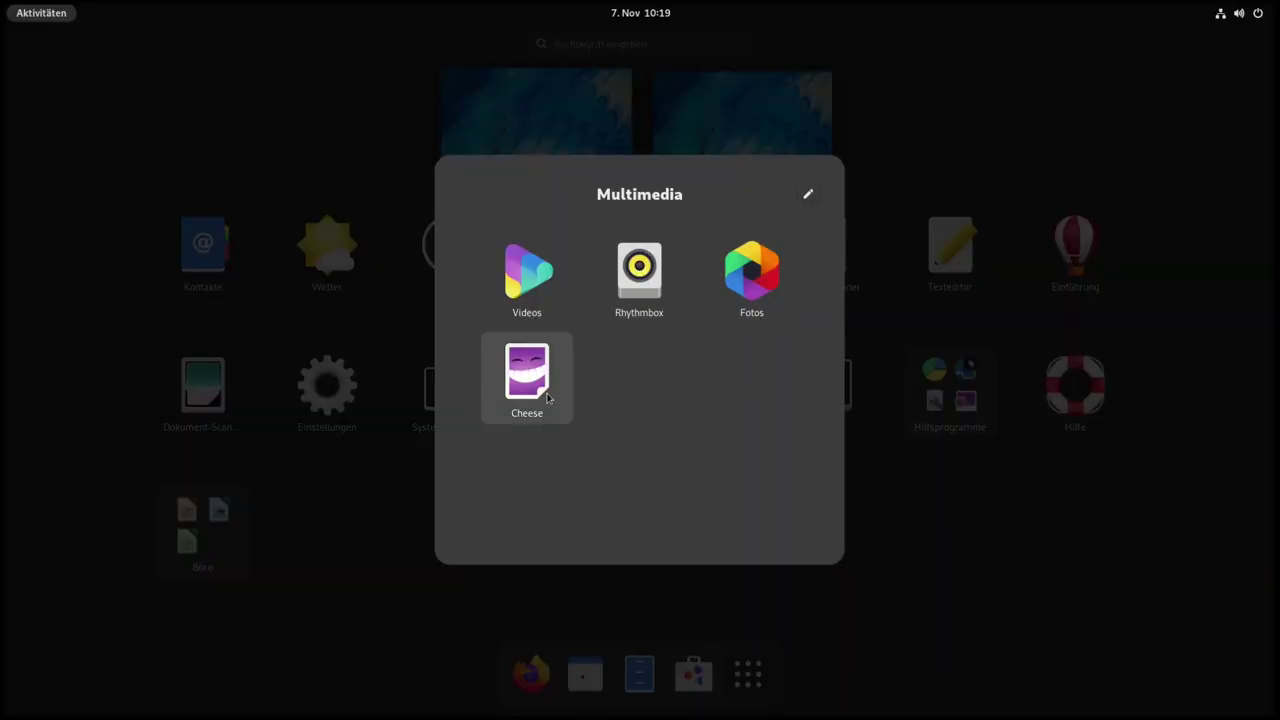
left_click(1001, 568)
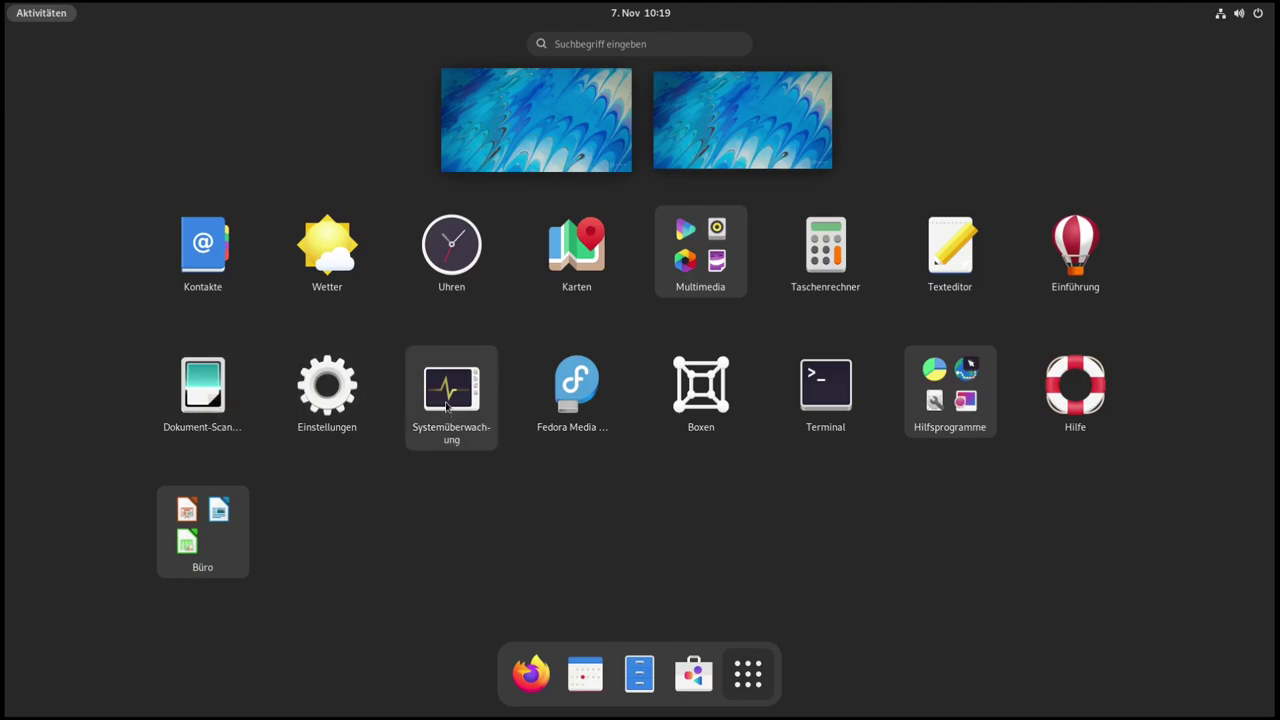
Step: Group Systemüberwachung, Terminal, Boxen and Fedora Media Writer into one new folder in the application overview
left_click_drag(448, 400, 826, 392)
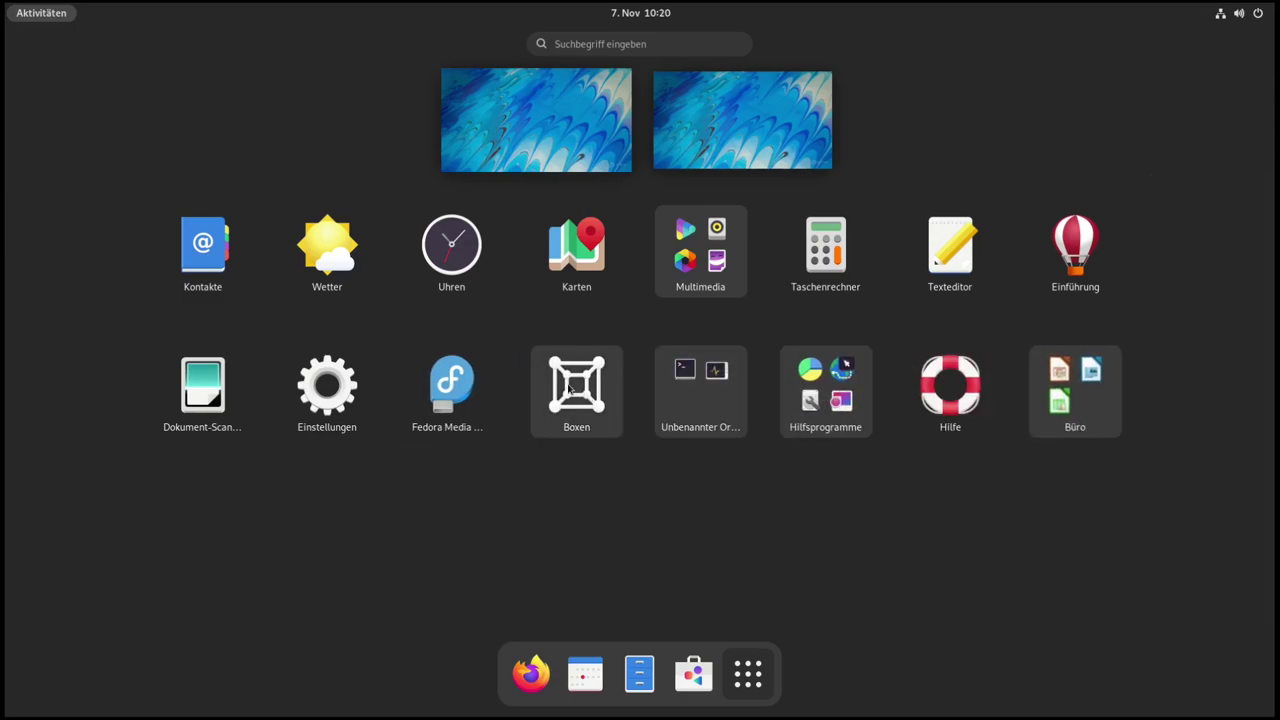
mouse_move(588, 398)
left_mouse_down()
mouse_move(689, 410)
mouse_move(578, 400)
left_mouse_up()
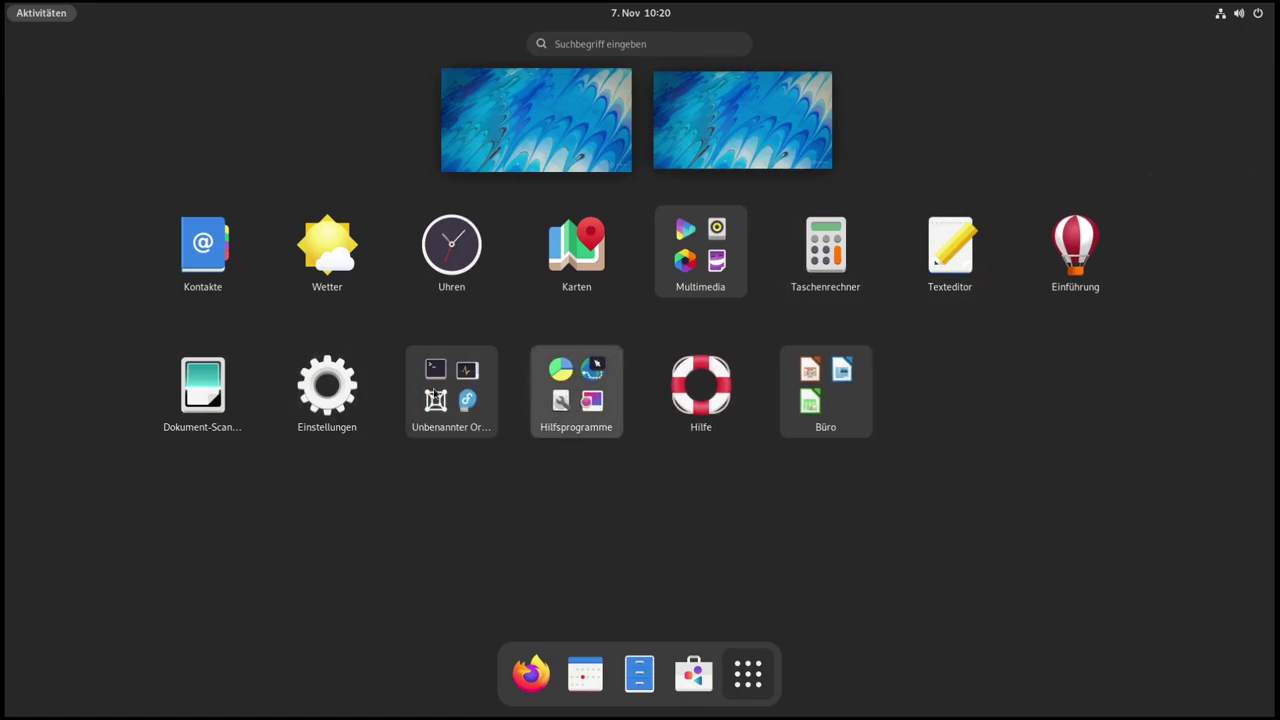
Step: Move Dokument-Scanner and Texteditor into the Büro folder, and group Einführung with Einstellungen in a new folder
left_click_drag(213, 402, 826, 393)
left_click_drag(921, 291, 591, 402)
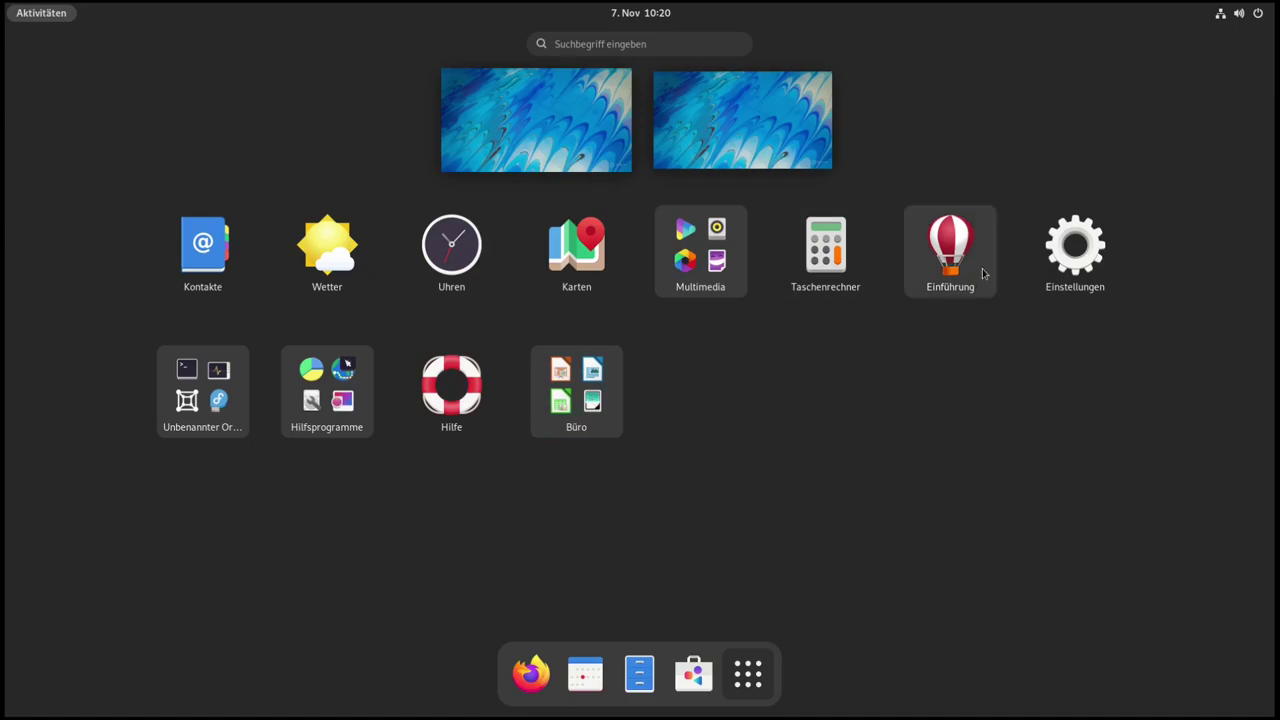
left_click_drag(977, 277, 1075, 274)
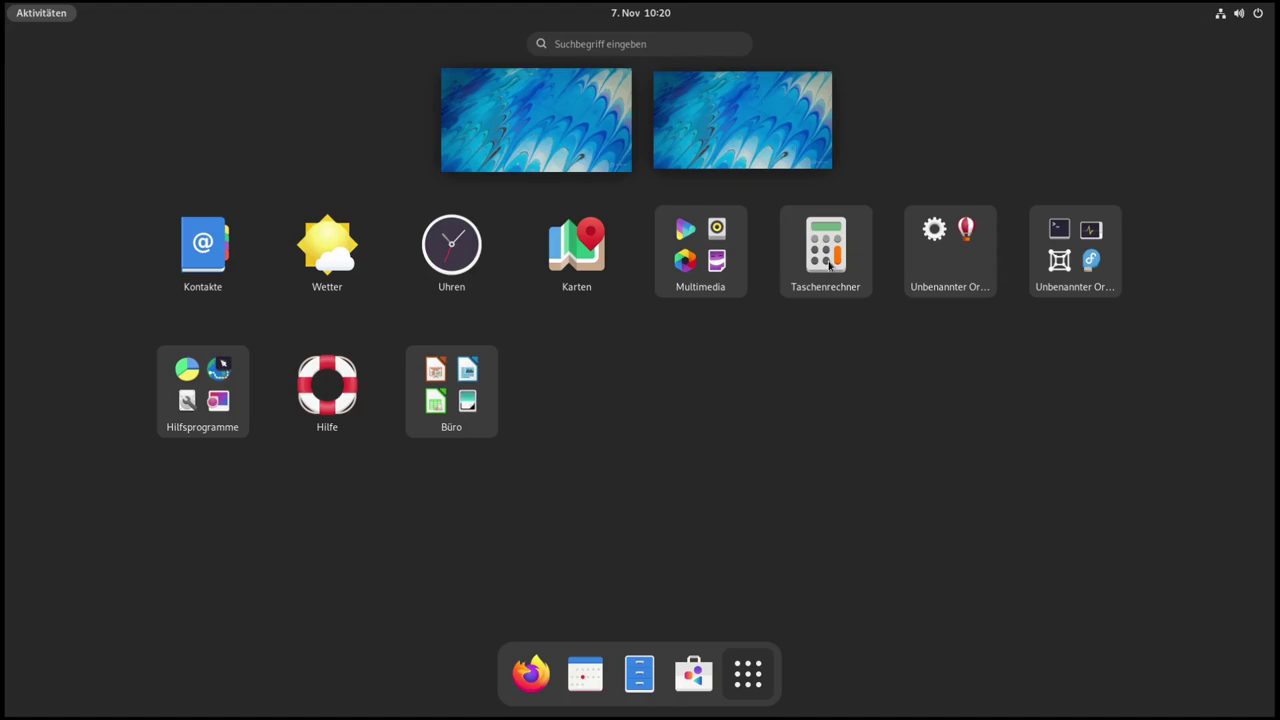
Step: Group Taschenrechner, Karten, Uhren, Wetter and Kontakte into one folder, and move Hilfe into the Hilfsprogramme folder
left_click_drag(829, 265, 586, 266)
left_click_drag(452, 257, 580, 266)
left_click_drag(320, 260, 457, 258)
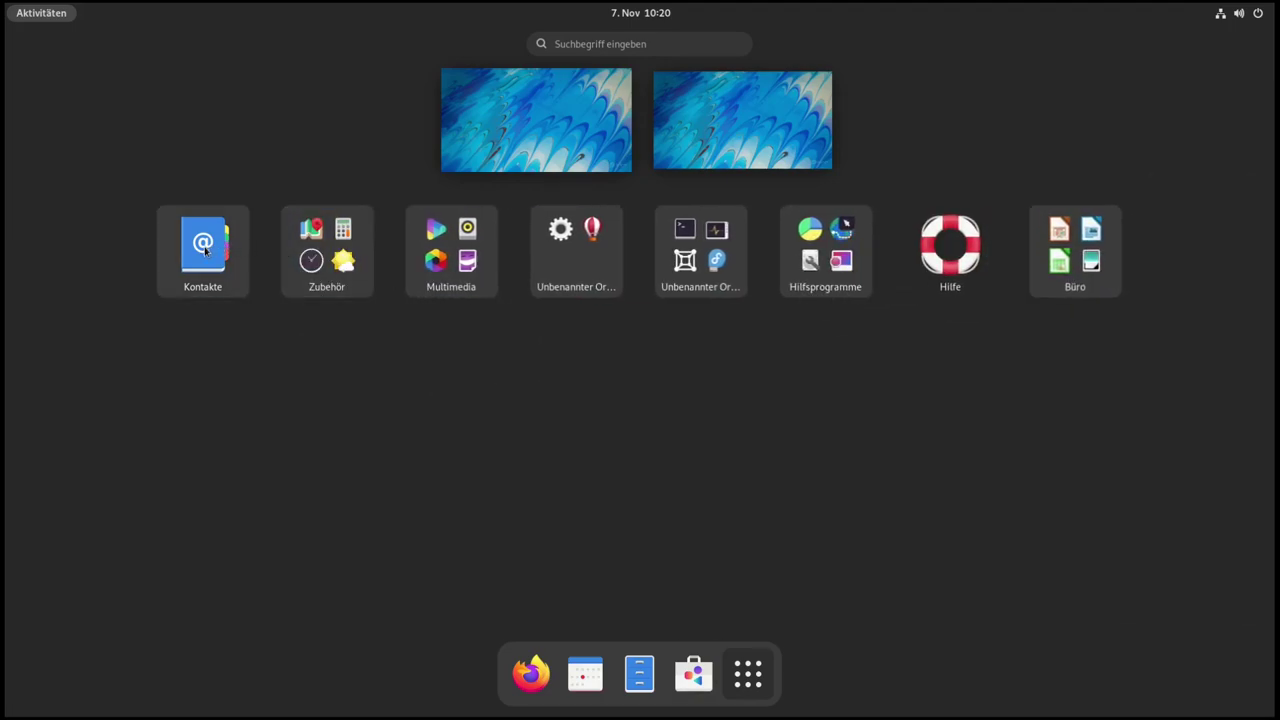
left_click_drag(203, 250, 320, 255)
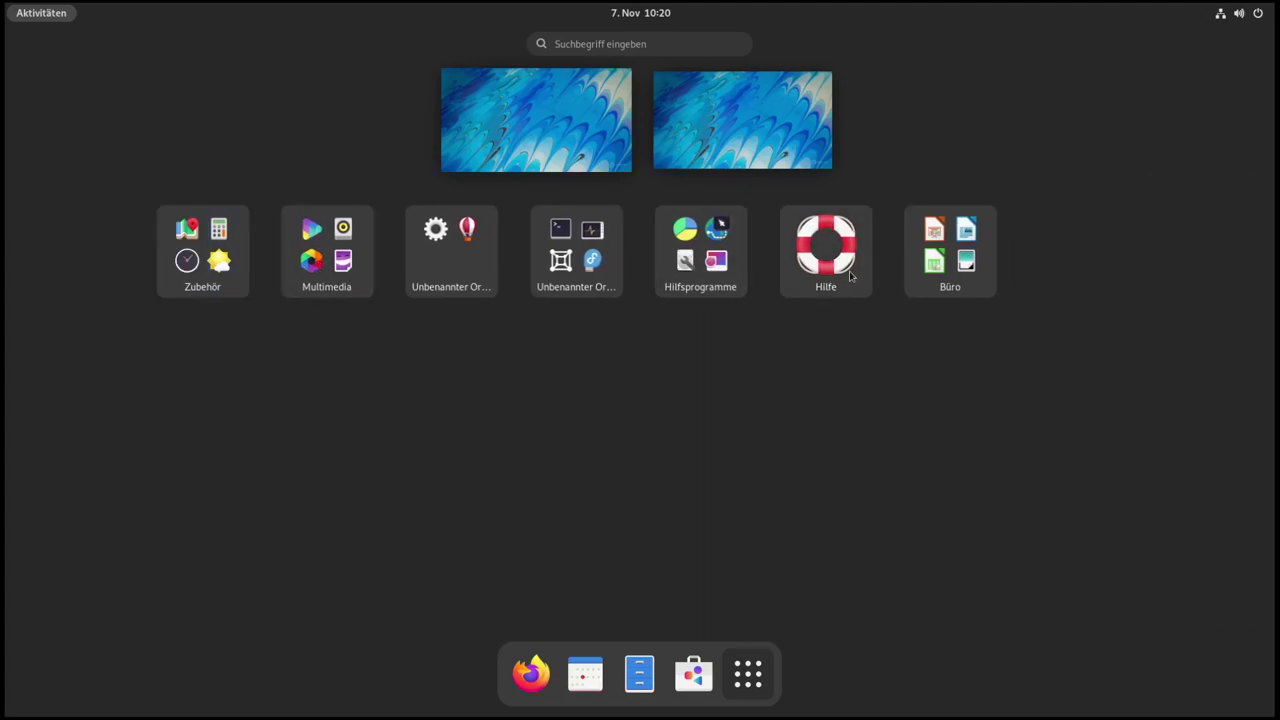
left_click_drag(838, 268, 749, 260)
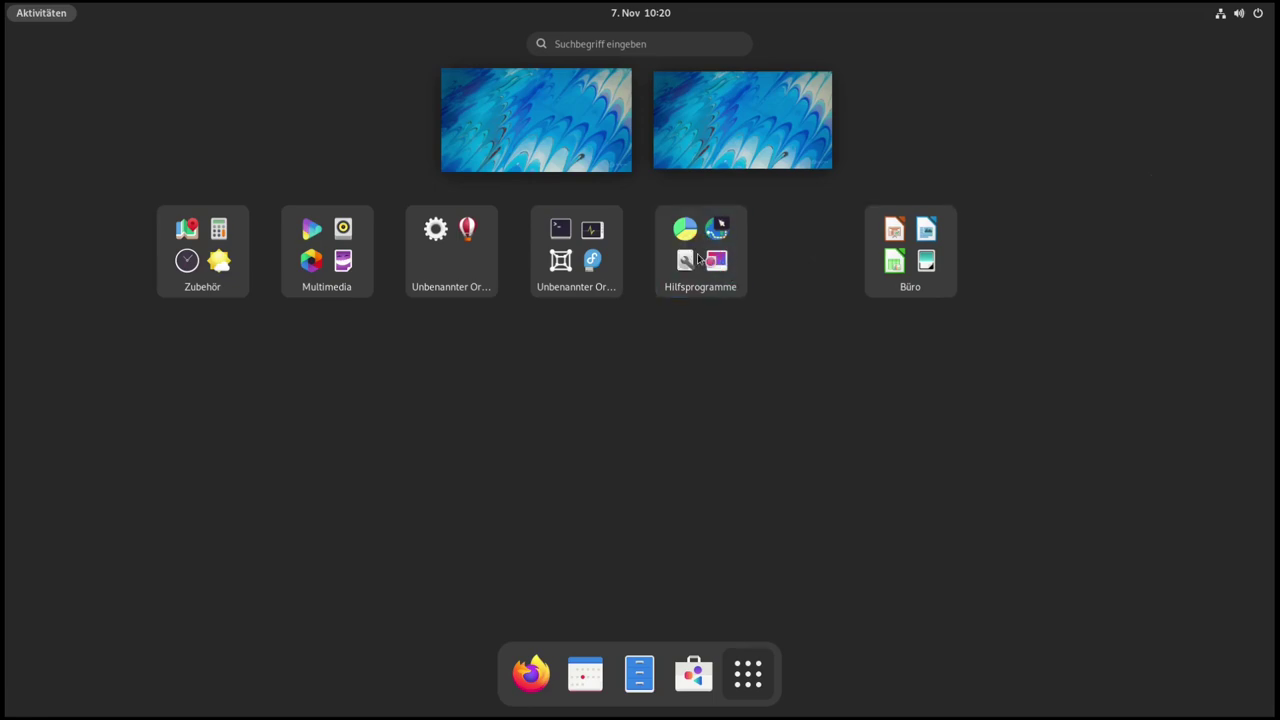
Step: Rename the unnamed folder containing Einstellungen and Einführung to "Einstellungen" and close the folder
left_click(446, 278)
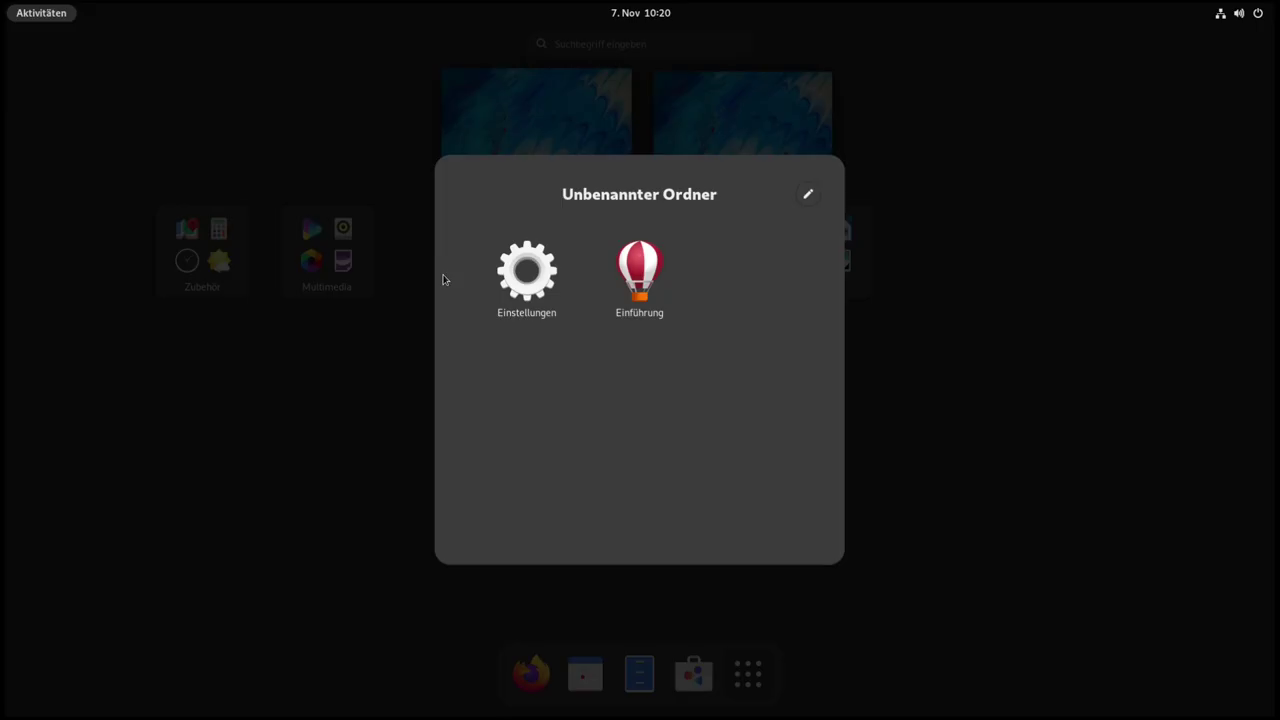
left_click(807, 196)
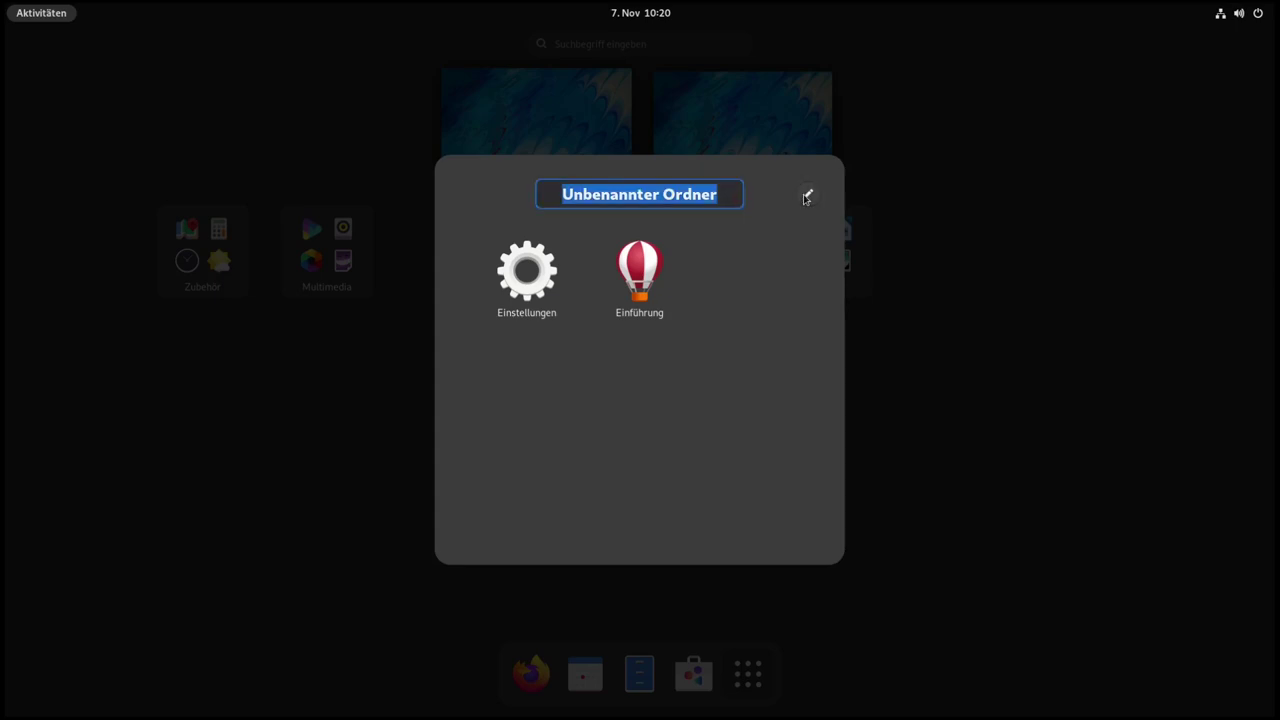
type("Settinmg")
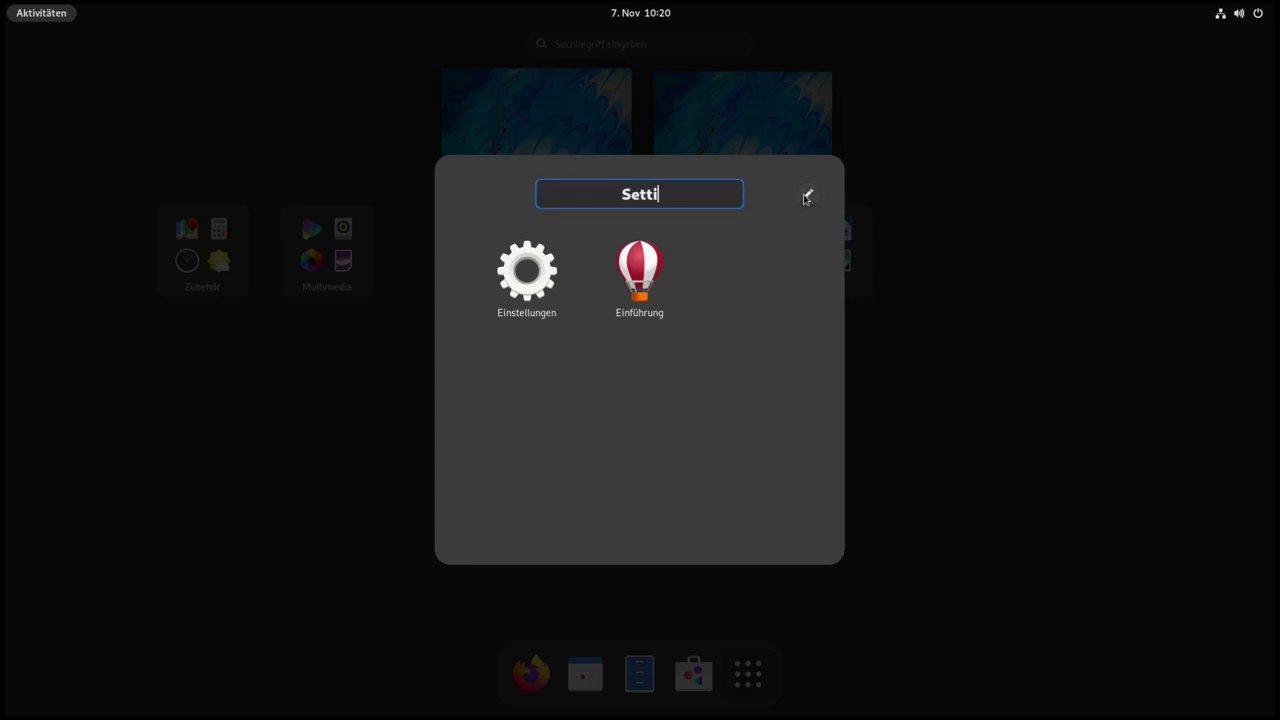
key("BackSpace")
key("BackSpace")
key("BackSpace")
key("BackSpace")
key("BackSpace")
key("BackSpace")
key("BackSpace")
key("BackSpace")
type("Einstellungen")
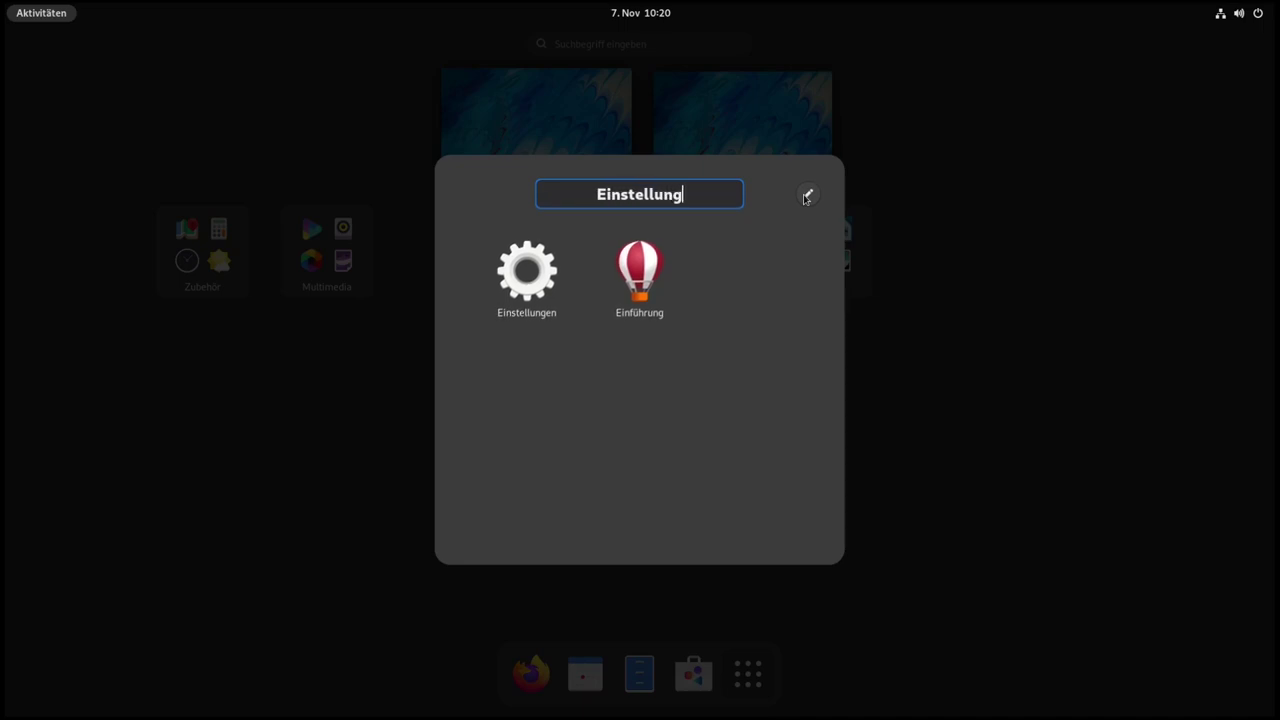
left_click(807, 195)
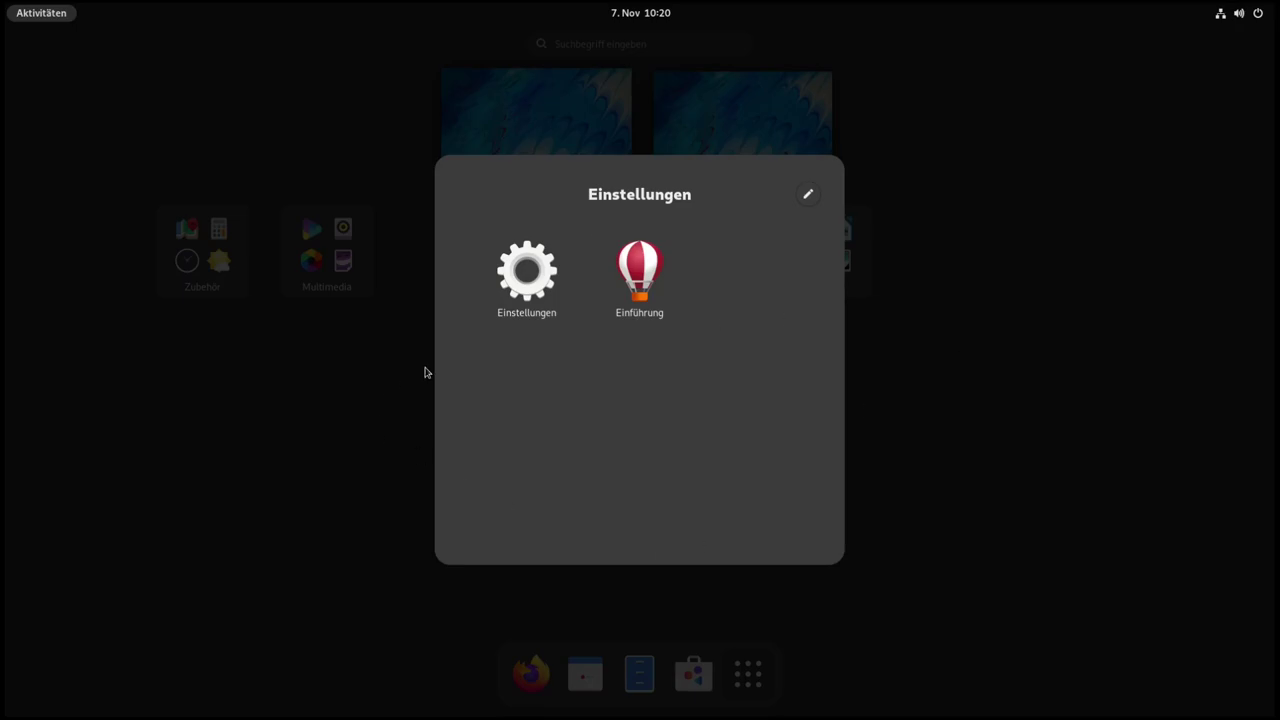
left_click(300, 437)
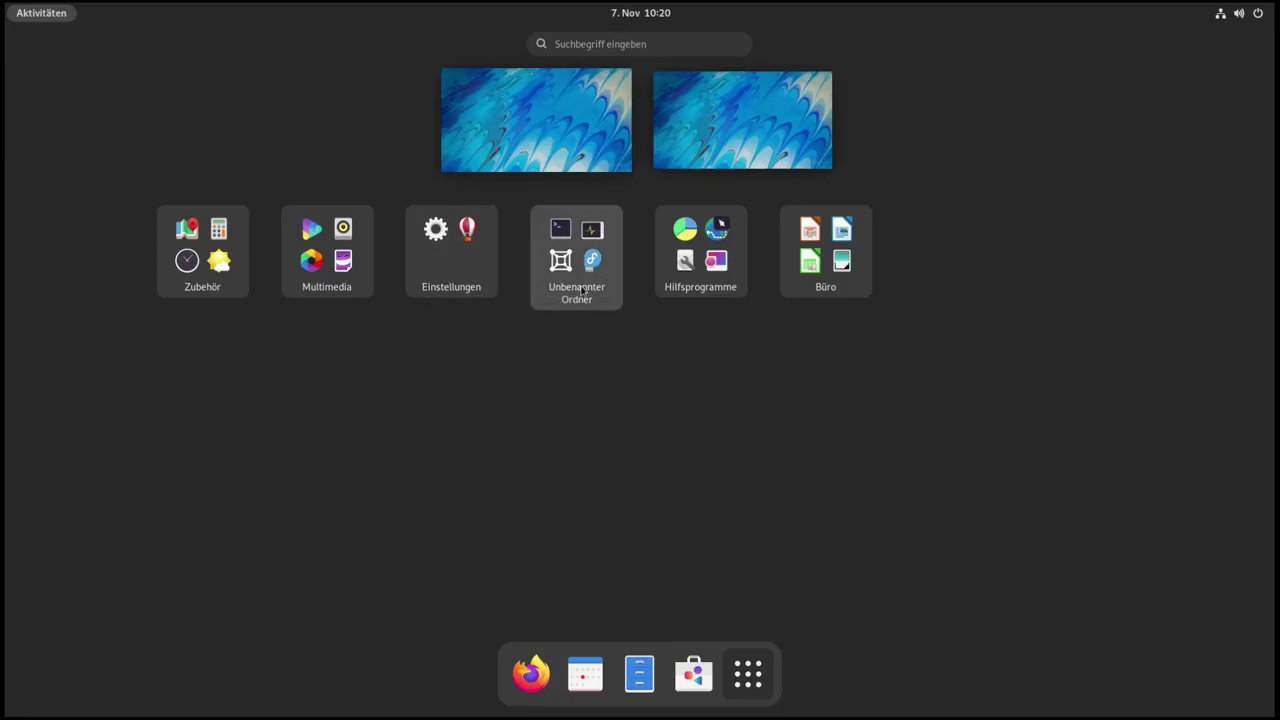
Step: Rename the unnamed folder containing Terminal, Systemüberwachung, Boxen and Fedora Media Writer to "System" and close the folder
left_click(571, 297)
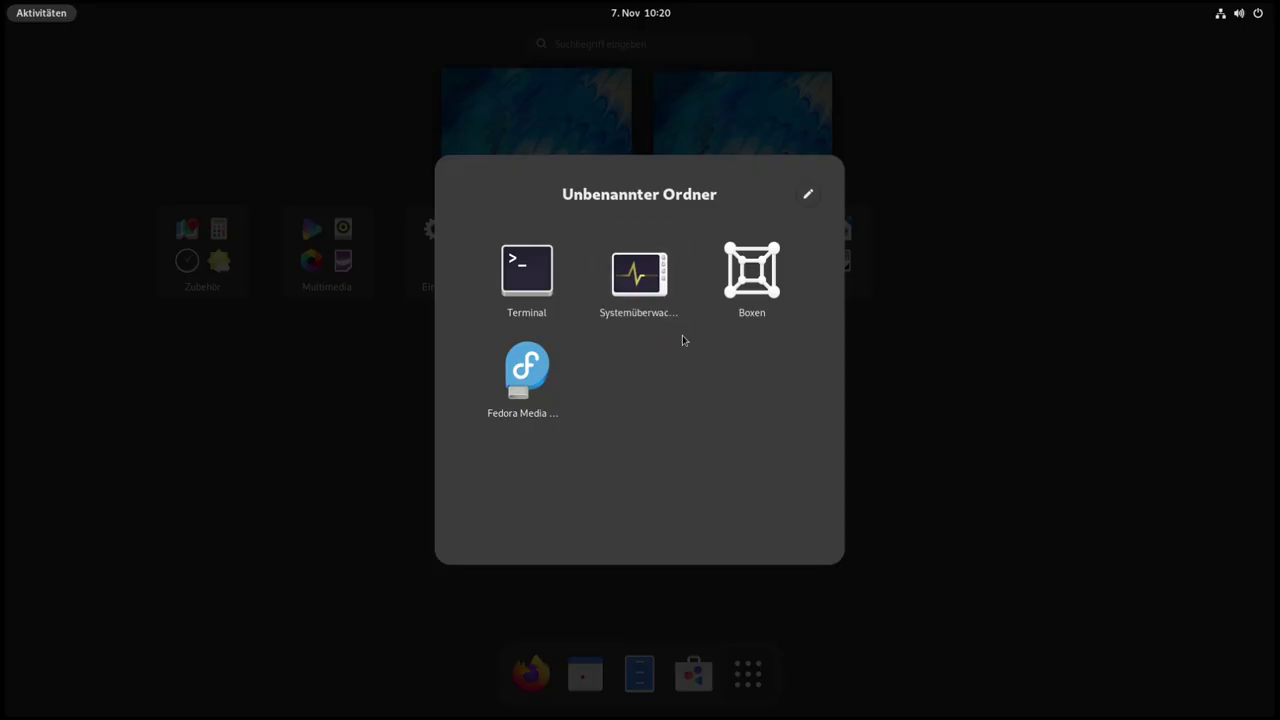
left_click(807, 195)
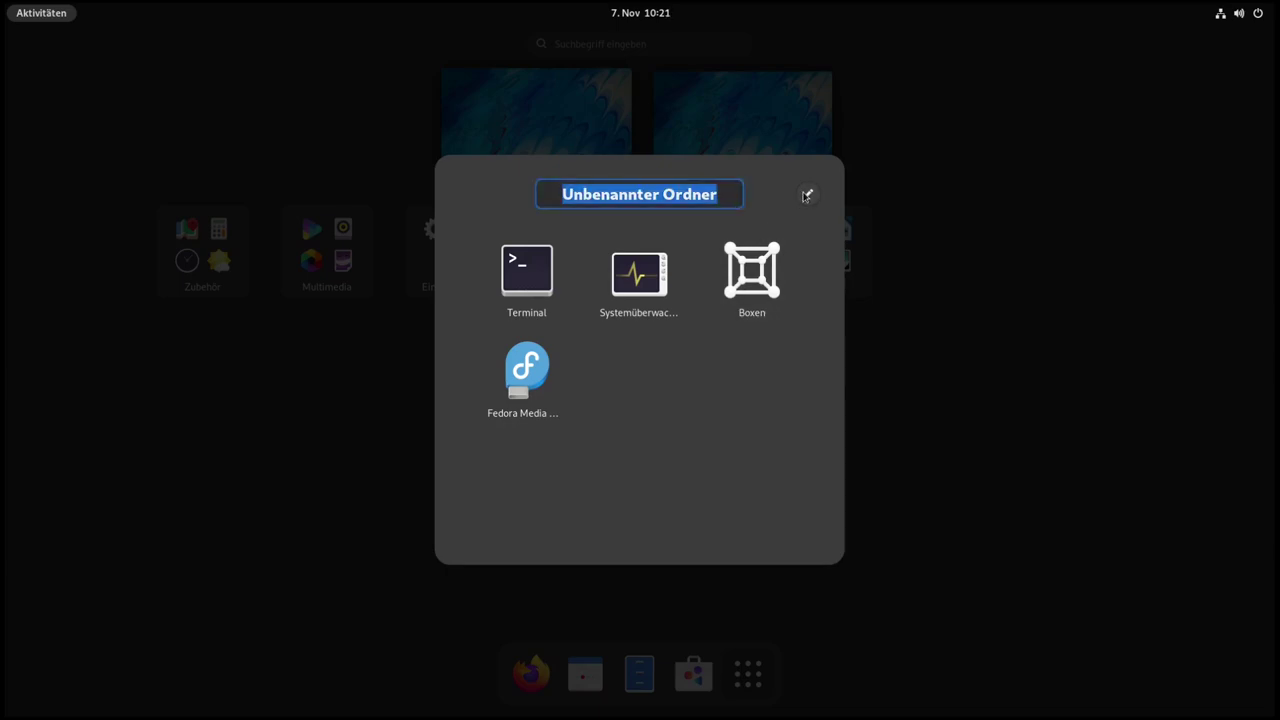
type("System")
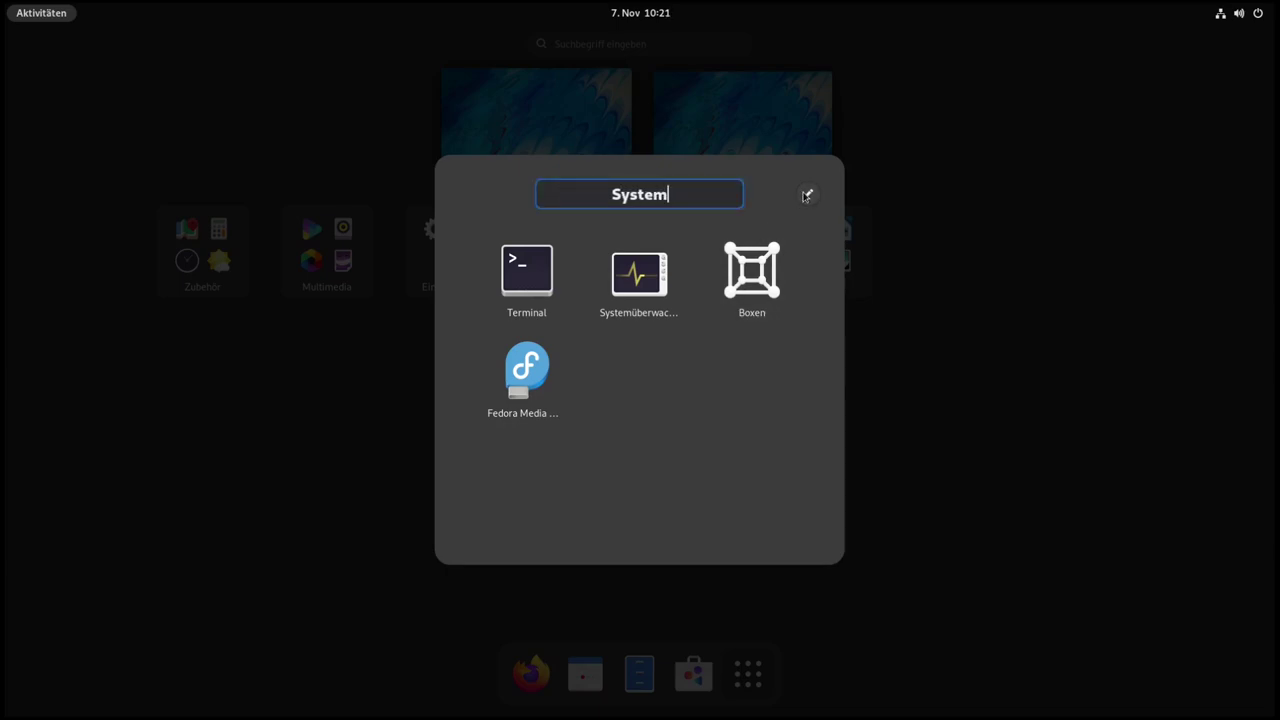
key("Return")
left_click(991, 442)
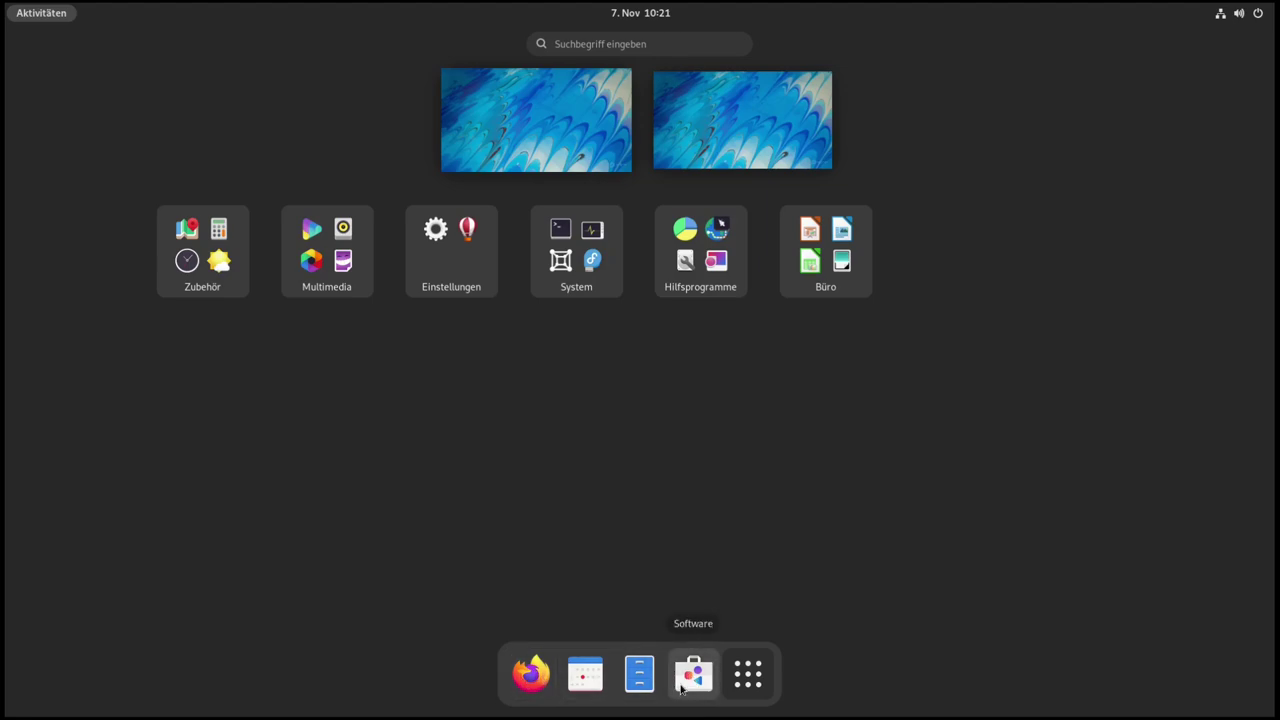
Step: Open the Software application and make its window taller
left_click(608, 518)
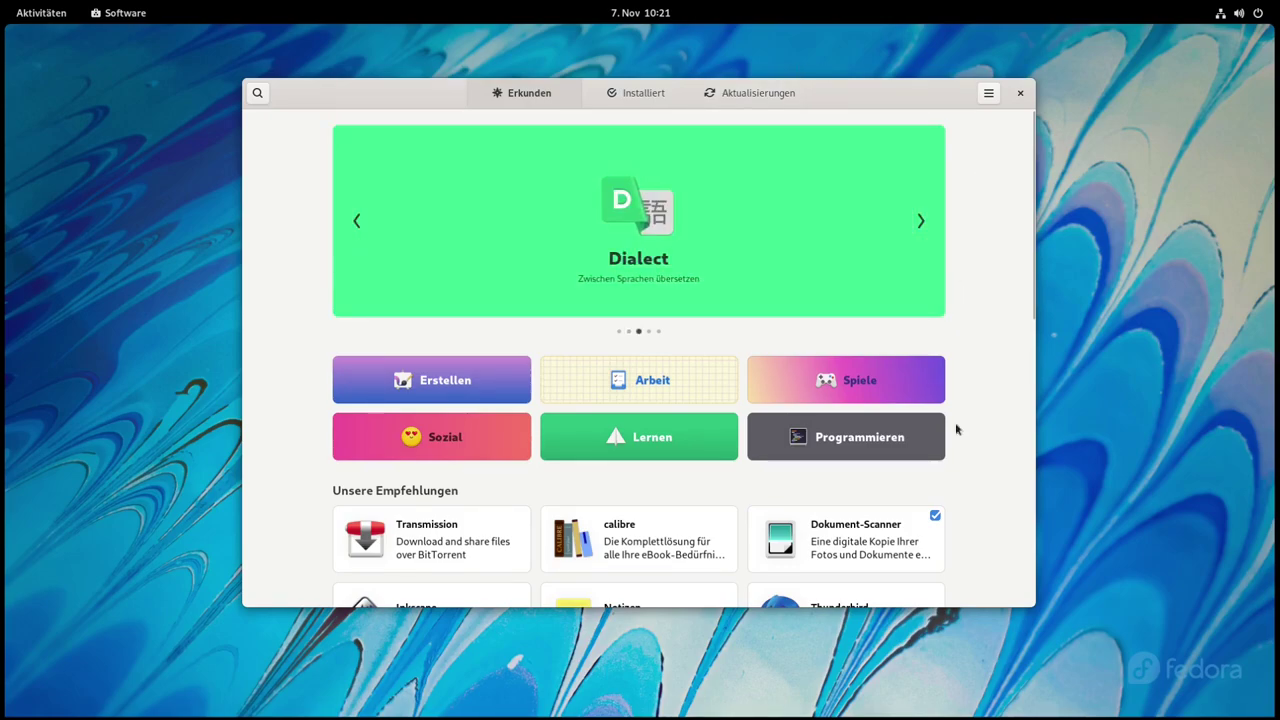
left_click_drag(1007, 605, 1006, 710)
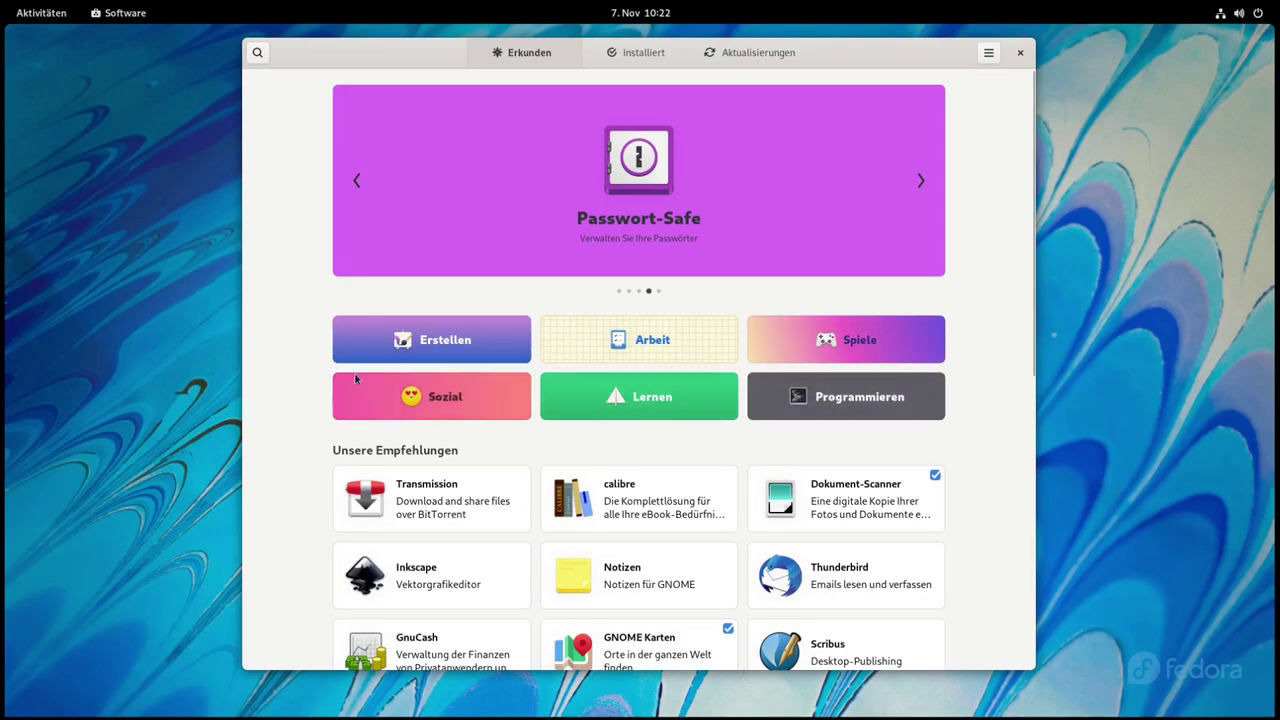
Step: Look through the app categories, recommendations, new and updated apps and other categories on Software's Erkunden page
scroll(284, 366, "down", 1)
scroll(283, 366, "down", 1)
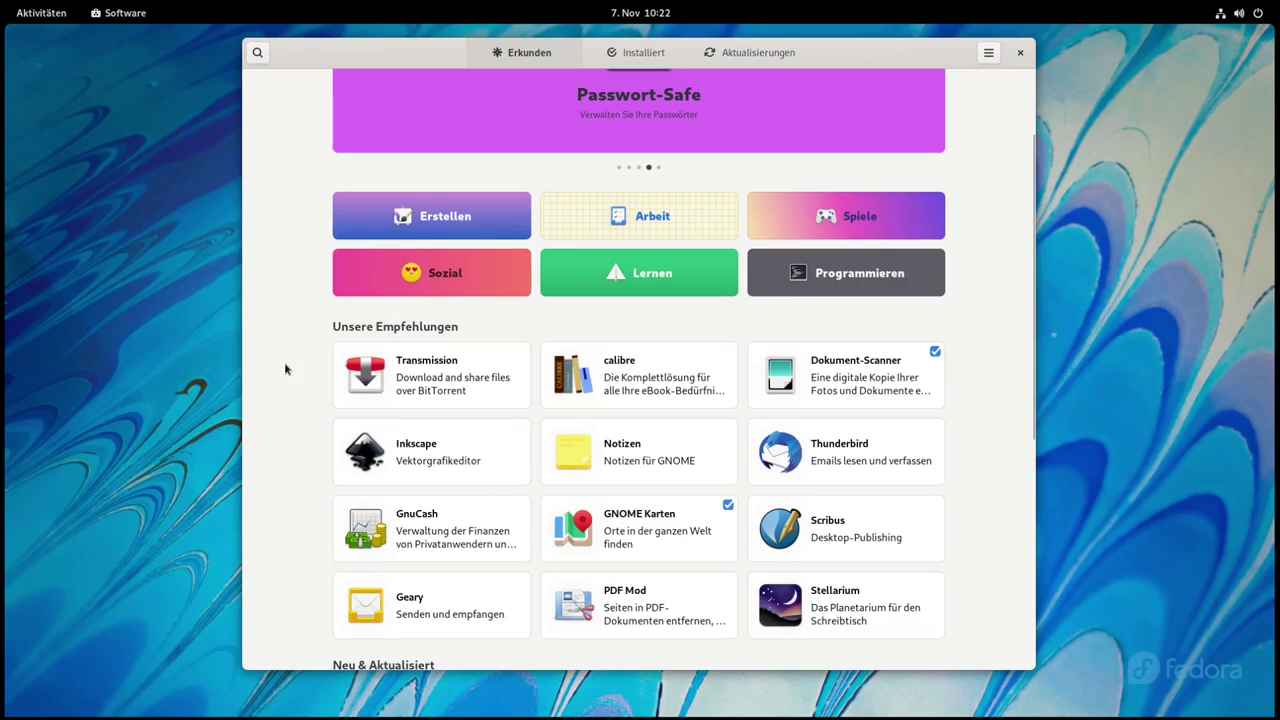
scroll(285, 369, "down", 2)
scroll(285, 369, "up", 3)
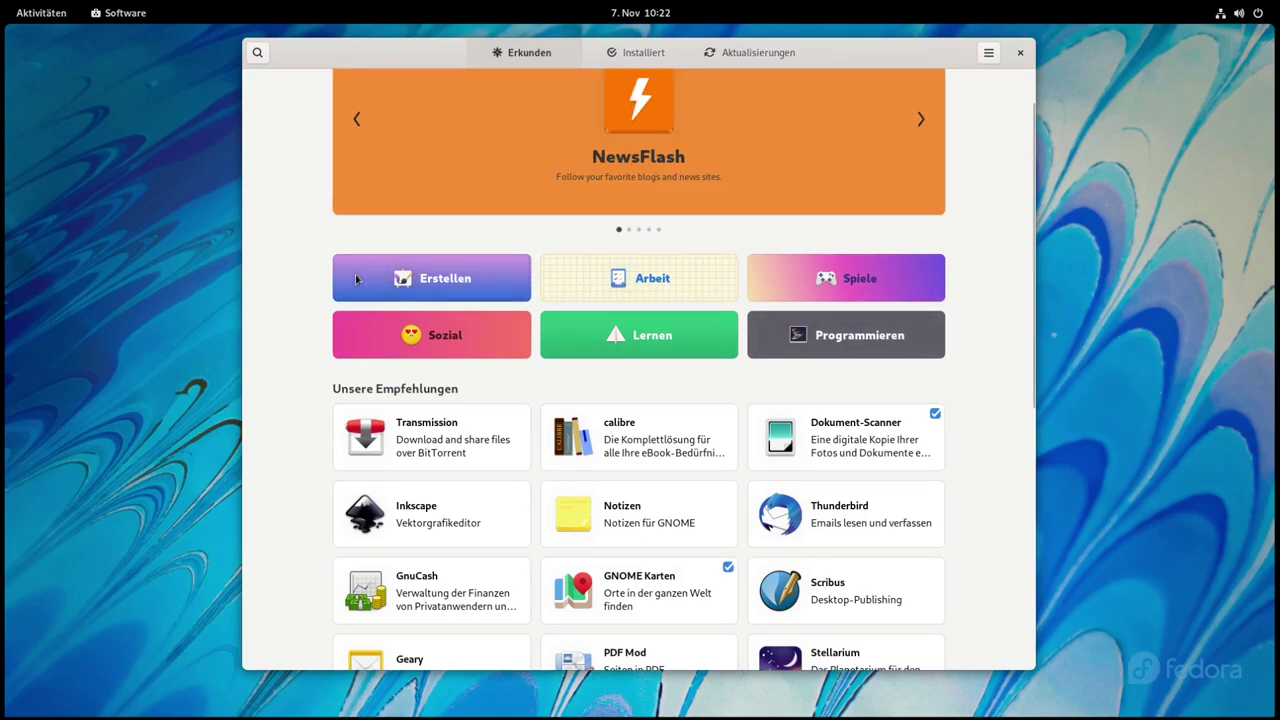
scroll(282, 380, "down", 4)
scroll(286, 380, "up", 5)
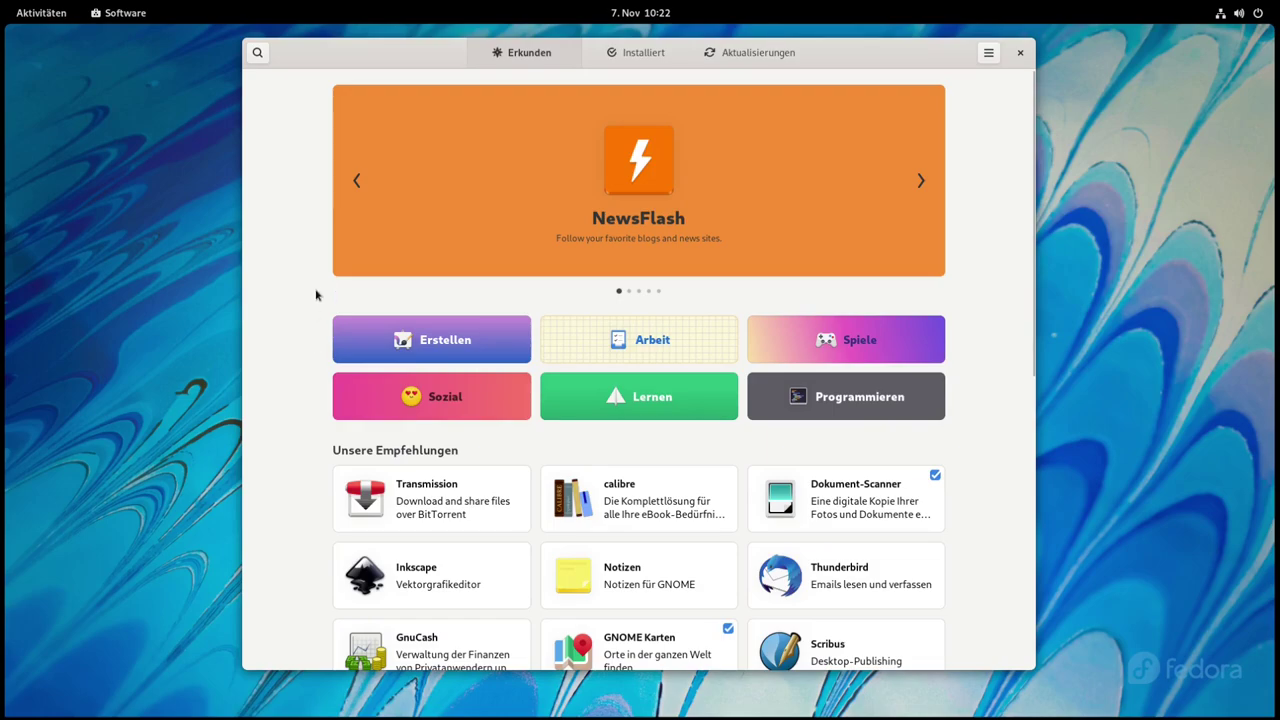
scroll(320, 316, "down", 7)
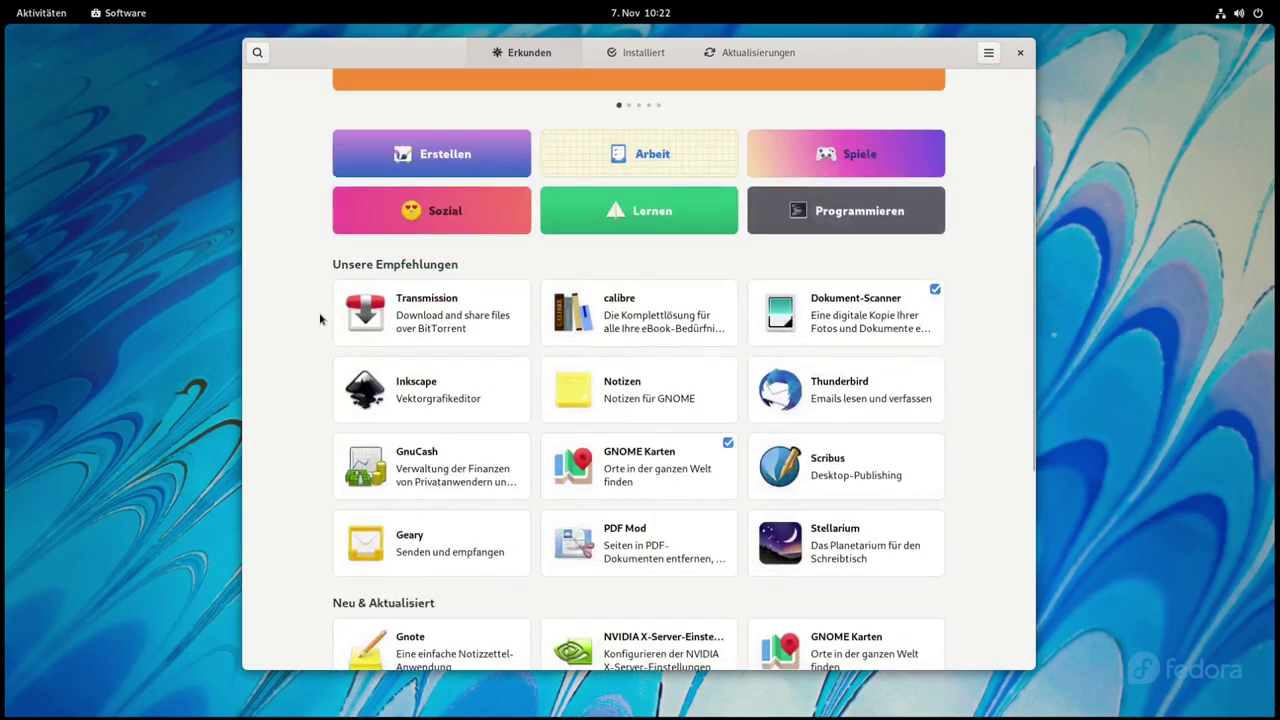
scroll(320, 318, "down", 4)
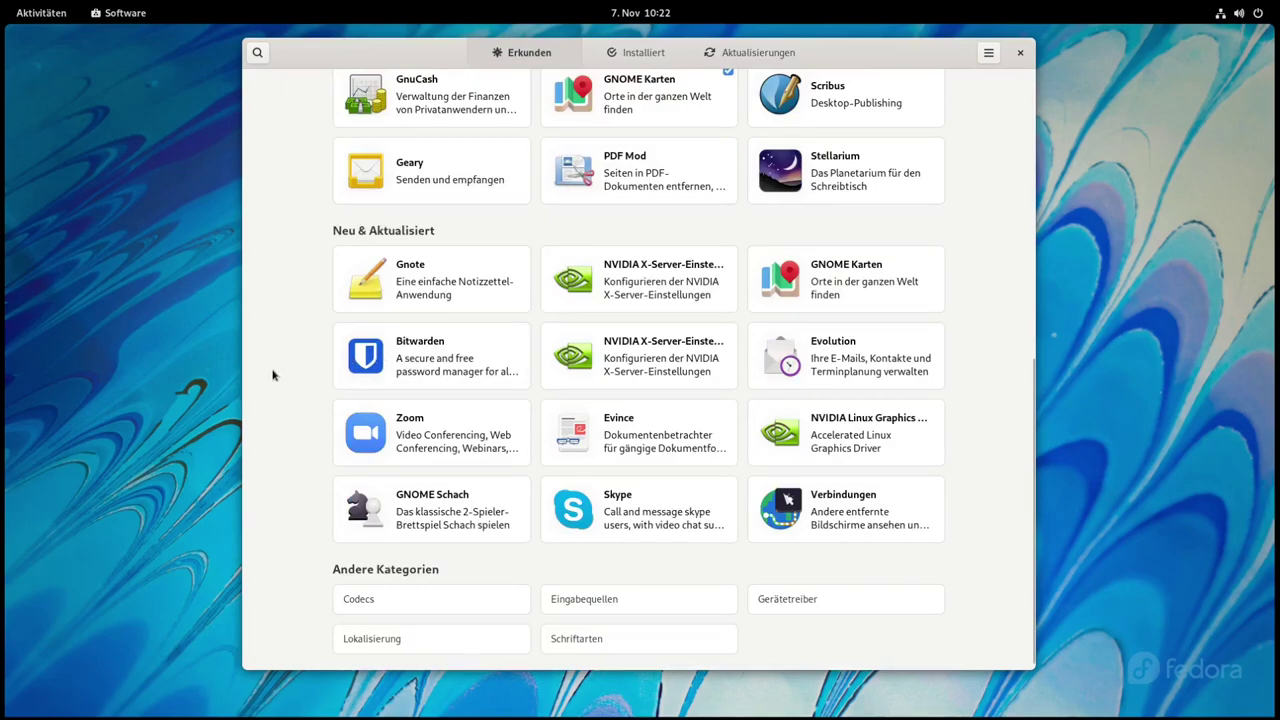
scroll(275, 373, "down", 1)
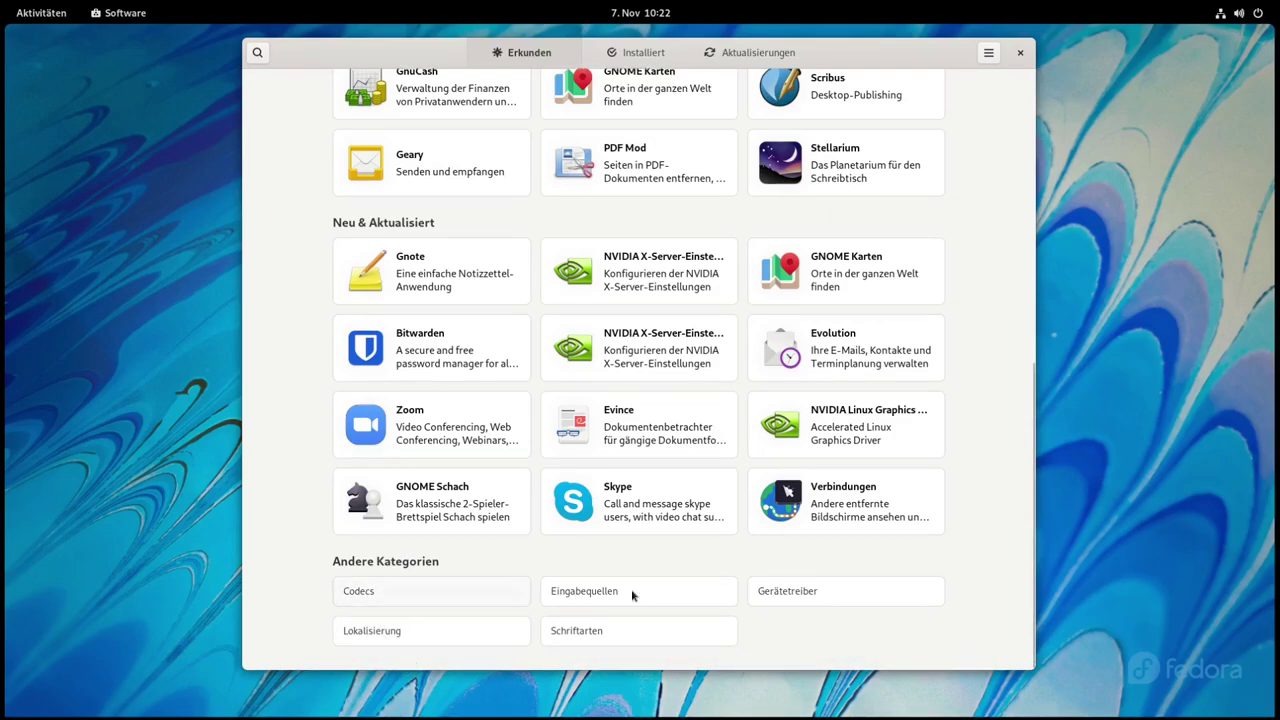
Step: View the Gerätetreiber category in Software and return to the Erkunden page
left_click(800, 592)
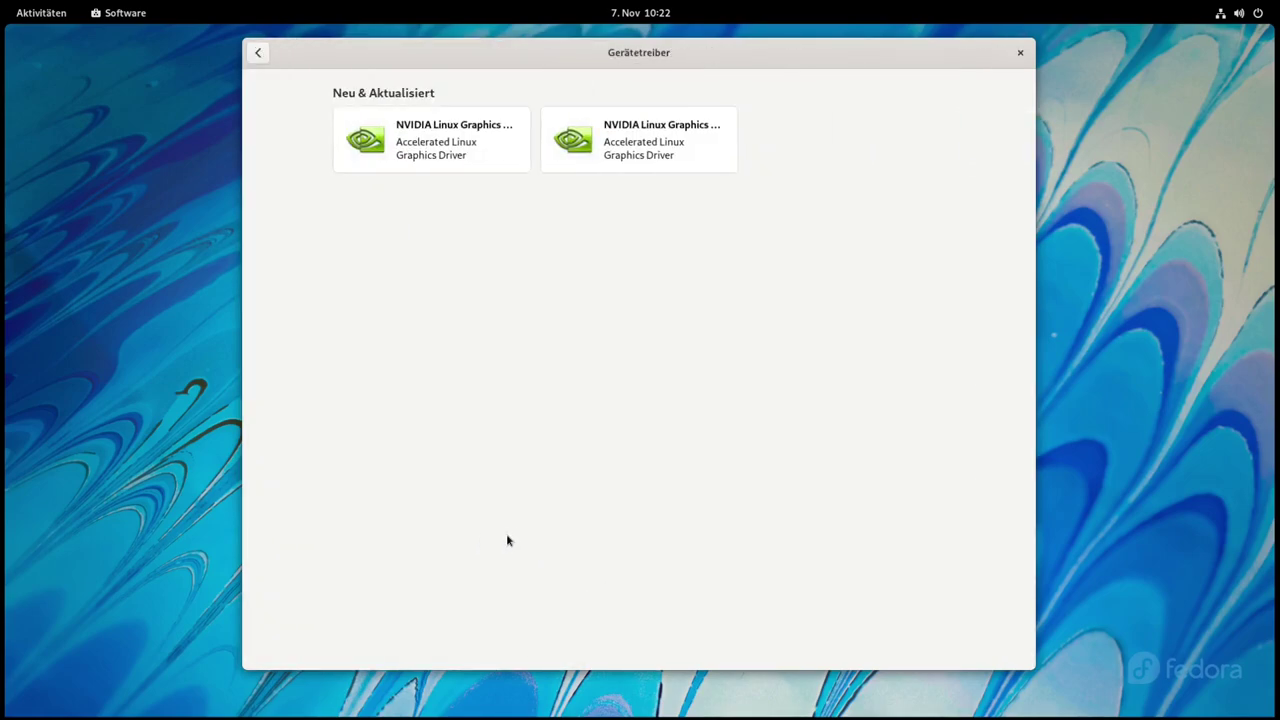
left_click(257, 55)
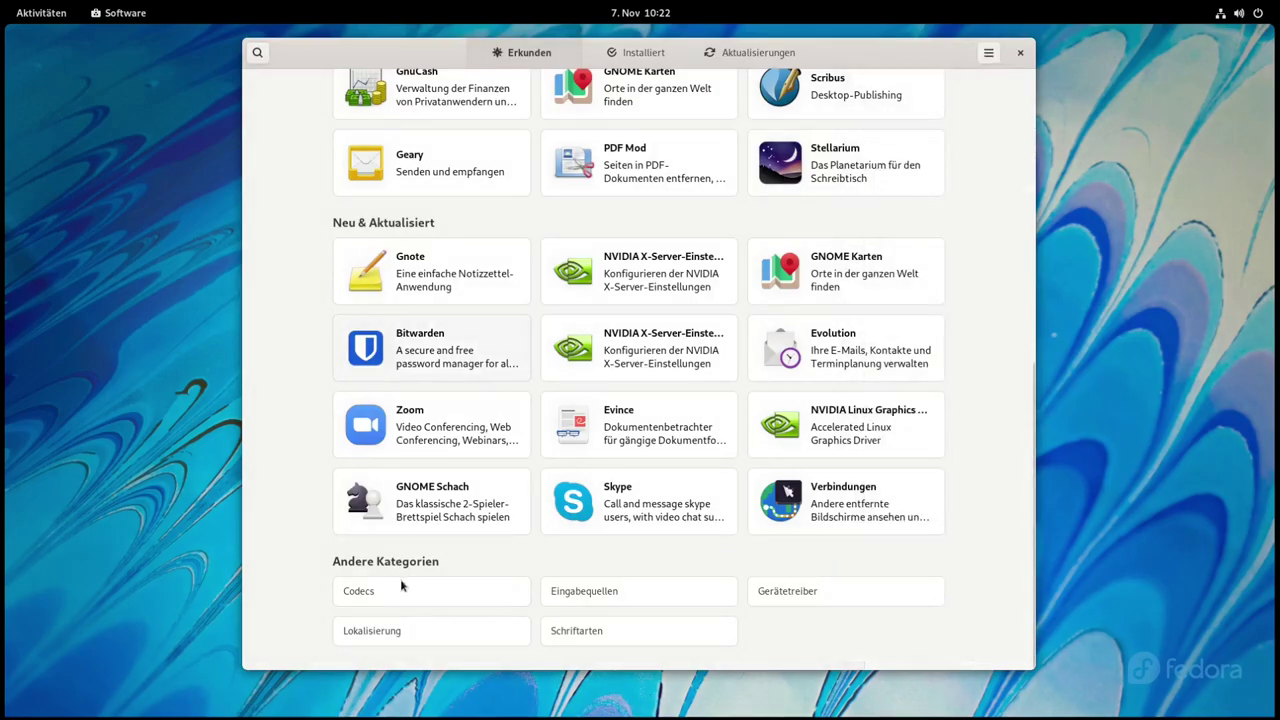
scroll(742, 518, "up", 2)
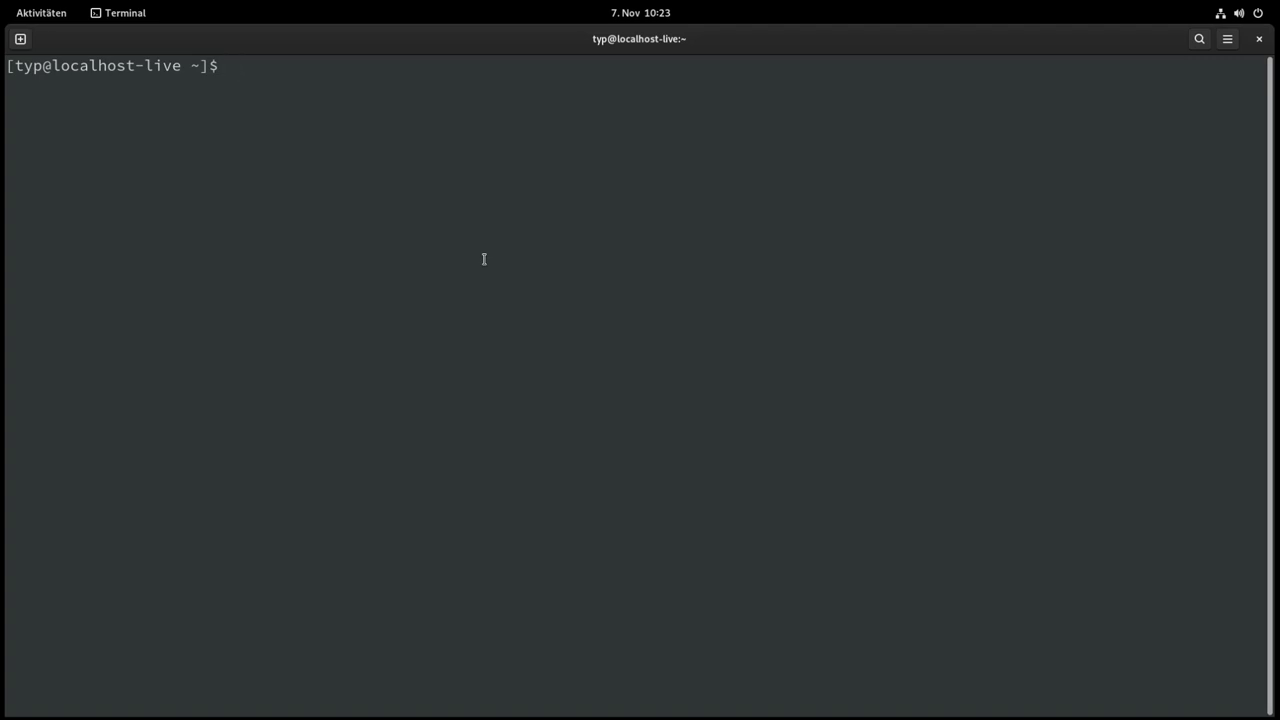
Step: Switch to Terminal and try to install neofetch with the command "dnf install neofetch"
type("dnf install")
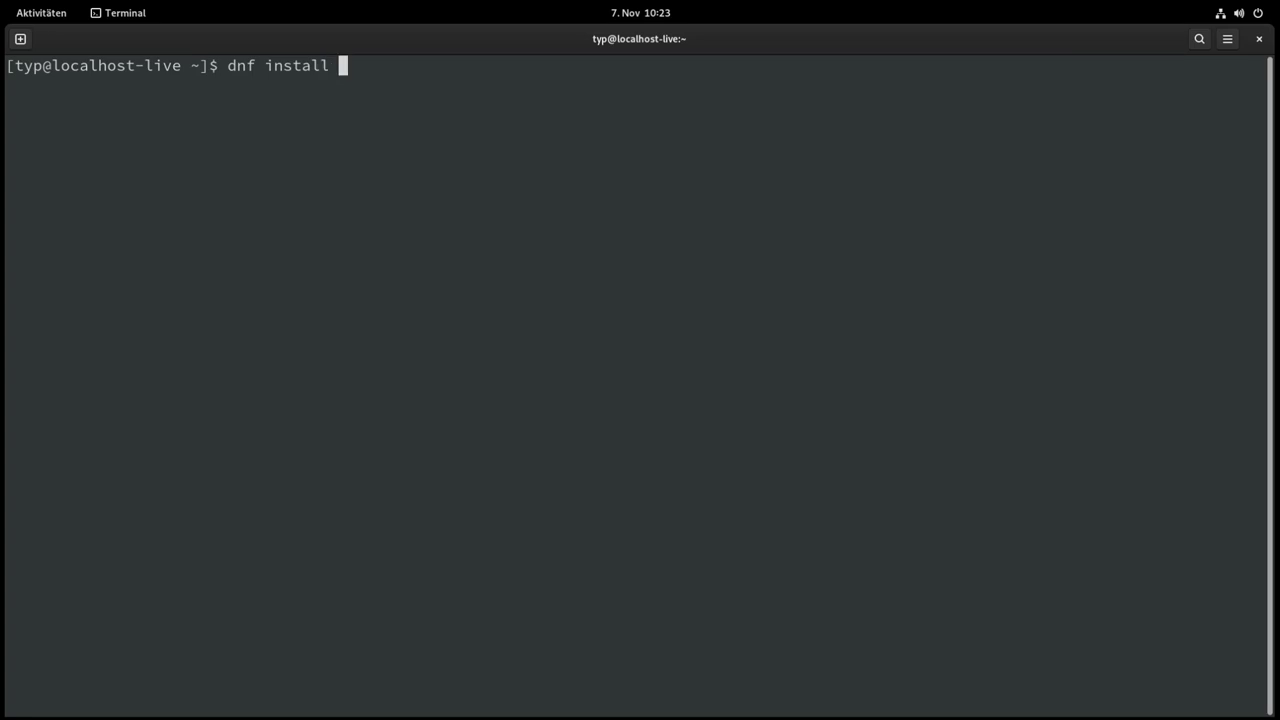
type(" neofetch")
key("Return")
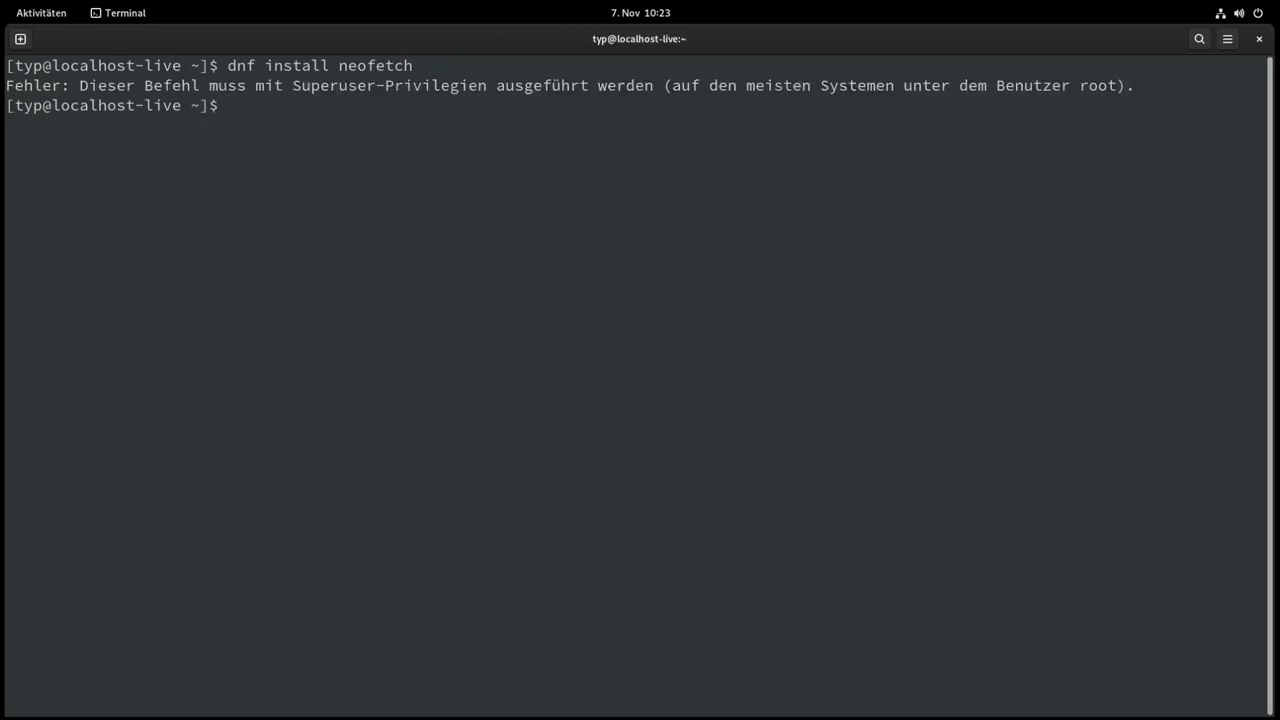
Step: Rerun the neofetch installation with root rights using "sudo dnf install neofetch" and enter the account password
key("Up")
key("Home")
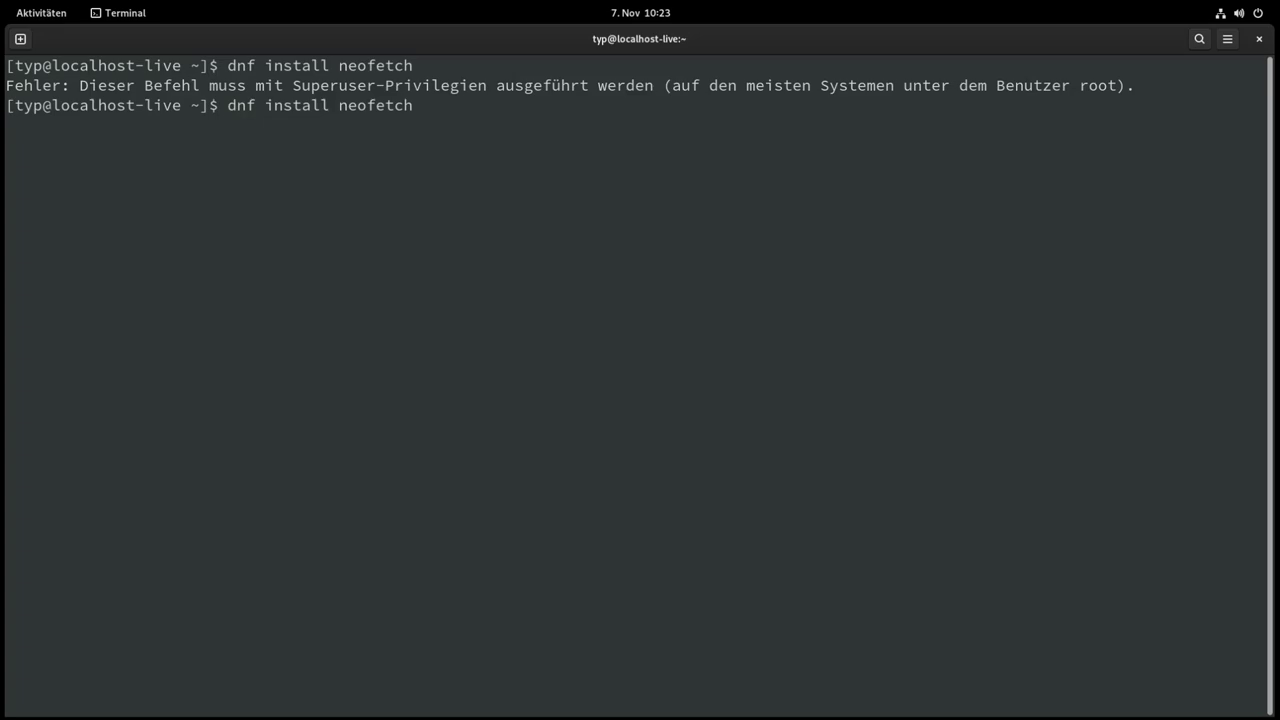
type("sud")
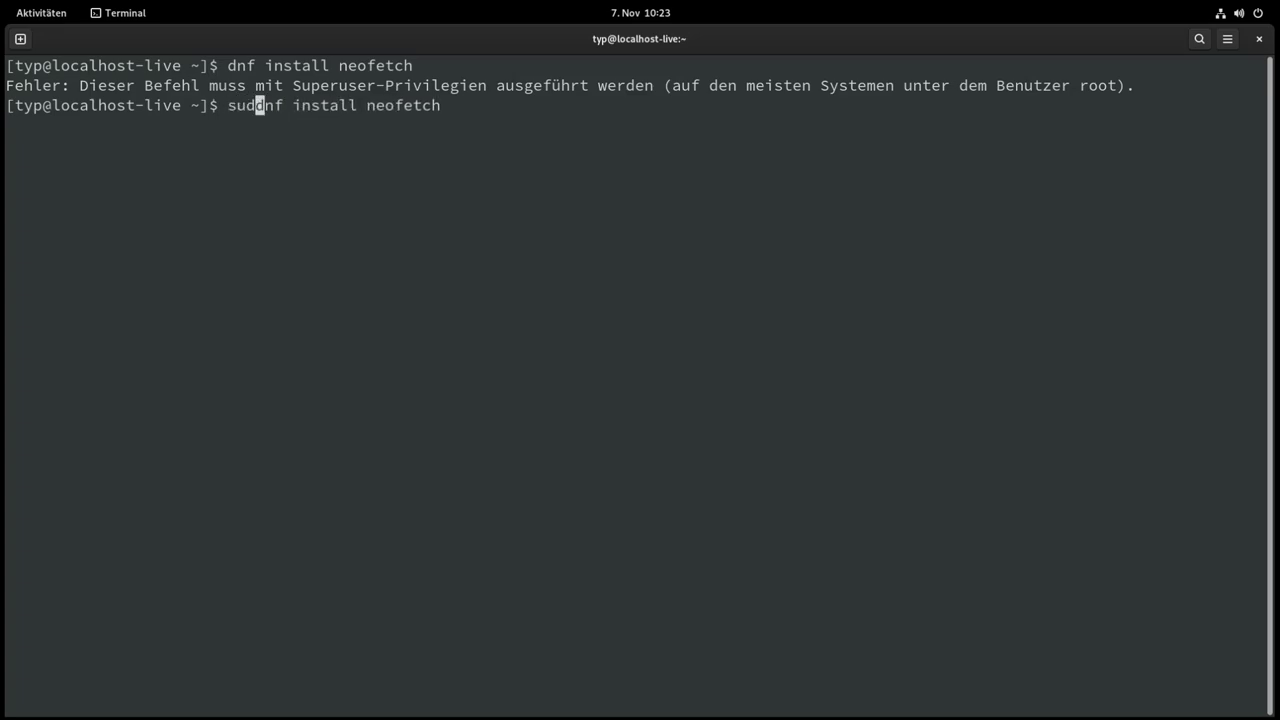
type("o")
key("Return")
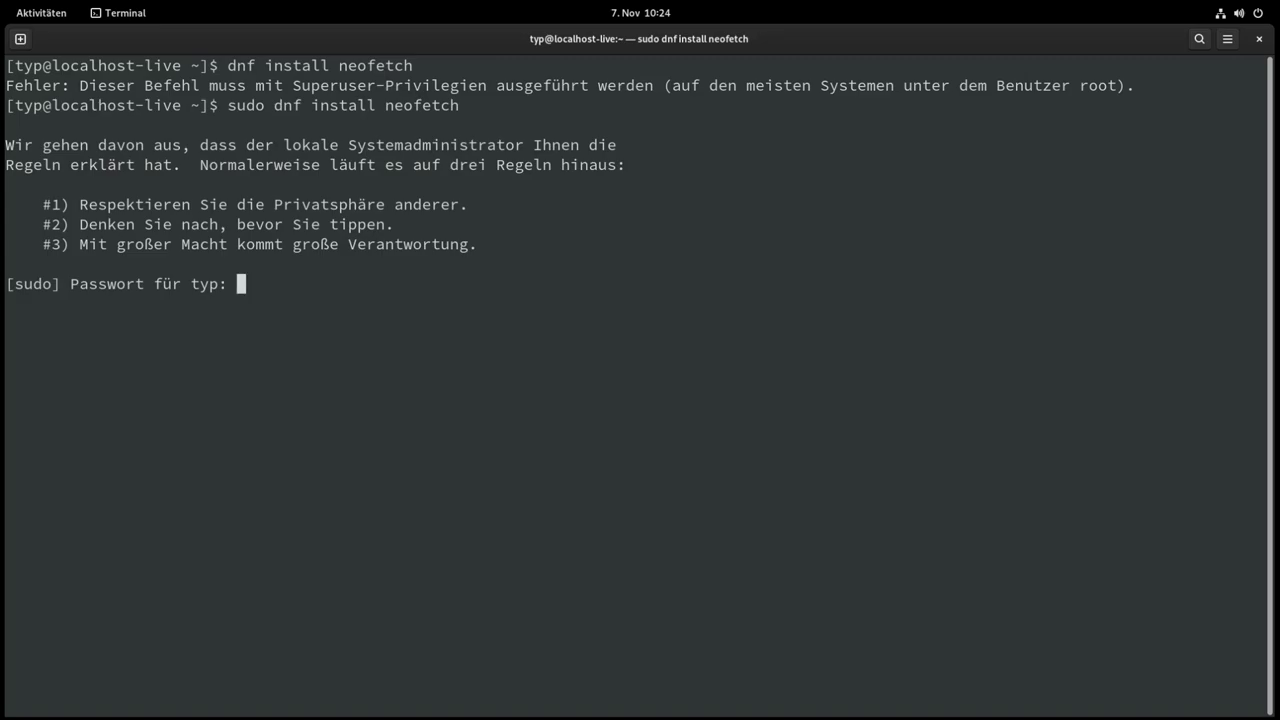
key("Return")
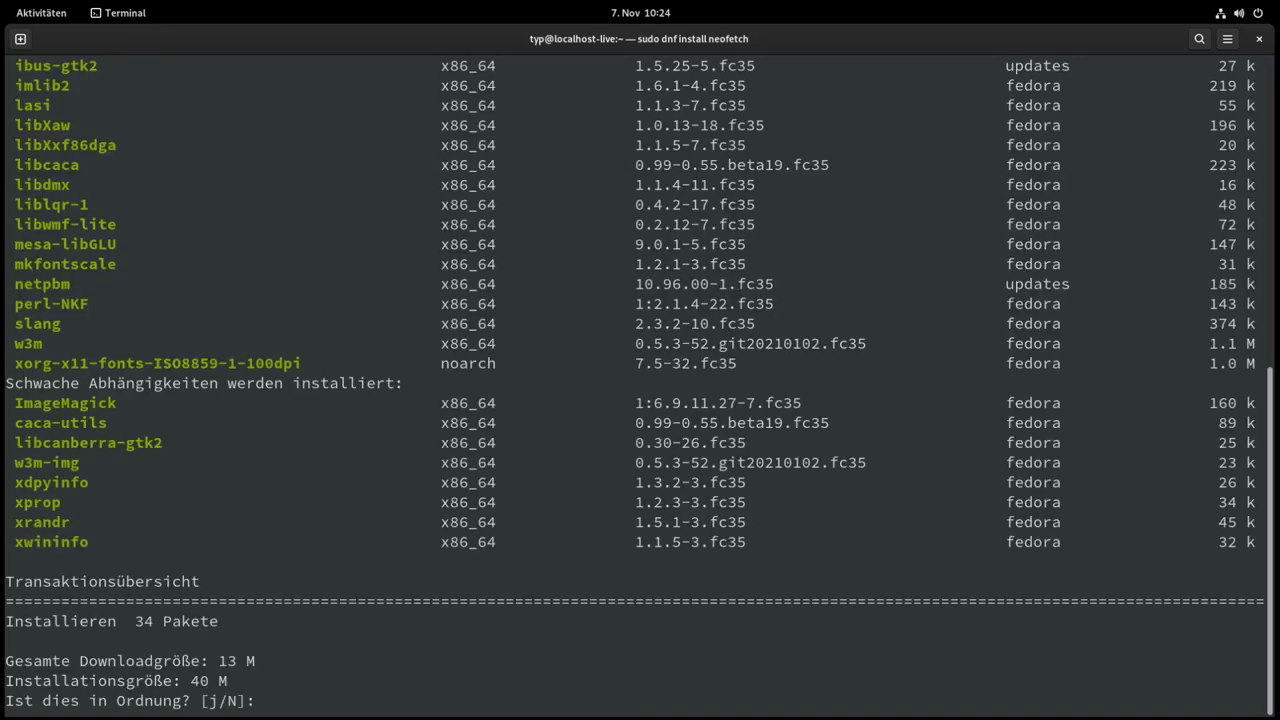
Step: Review the packages and dependencies listed for the neofetch transaction and answer the confirmation with the default choice
scroll(308, 256, "up", 5)
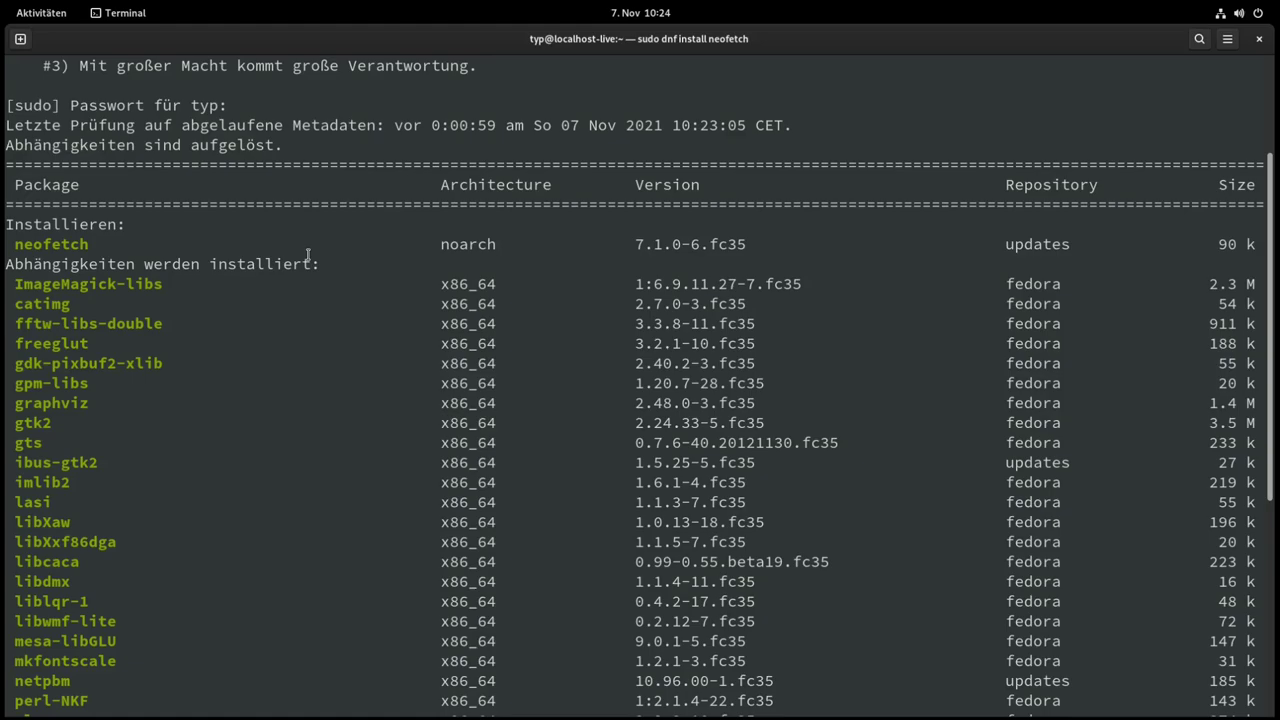
scroll(308, 256, "down", 5)
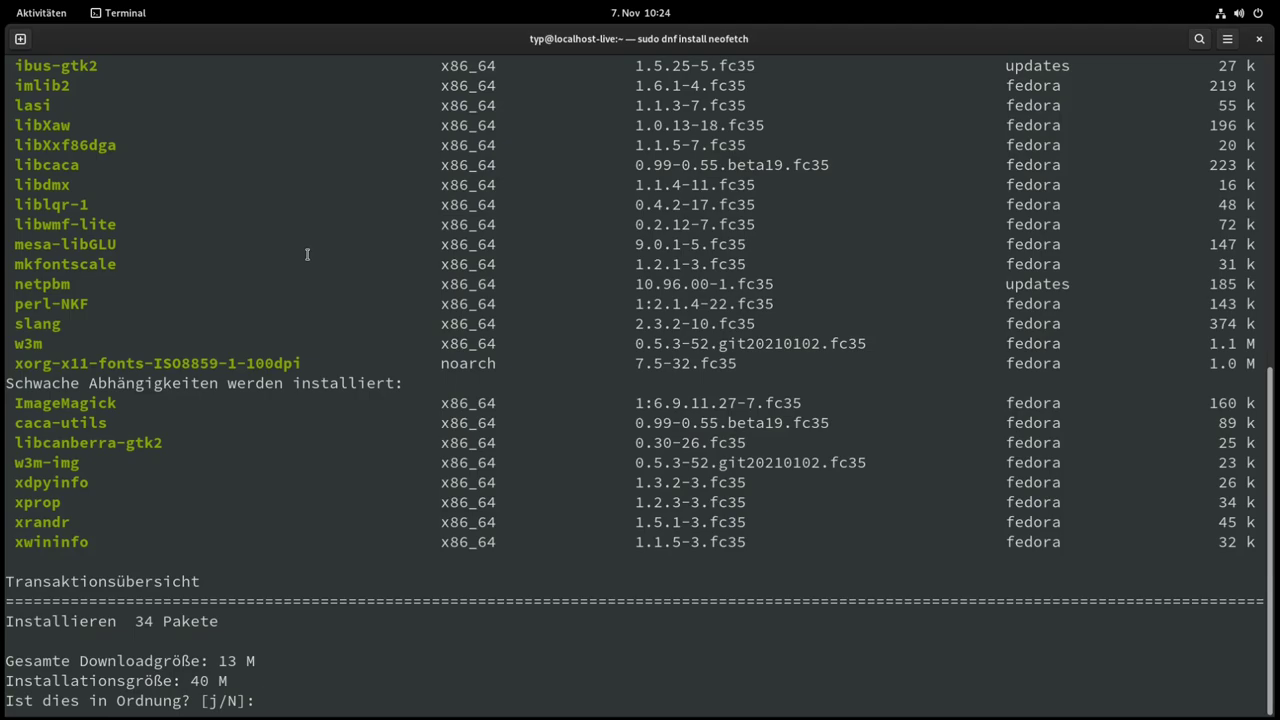
scroll(308, 254, "up", 4)
scroll(607, 285, "down", 4)
key("Return")
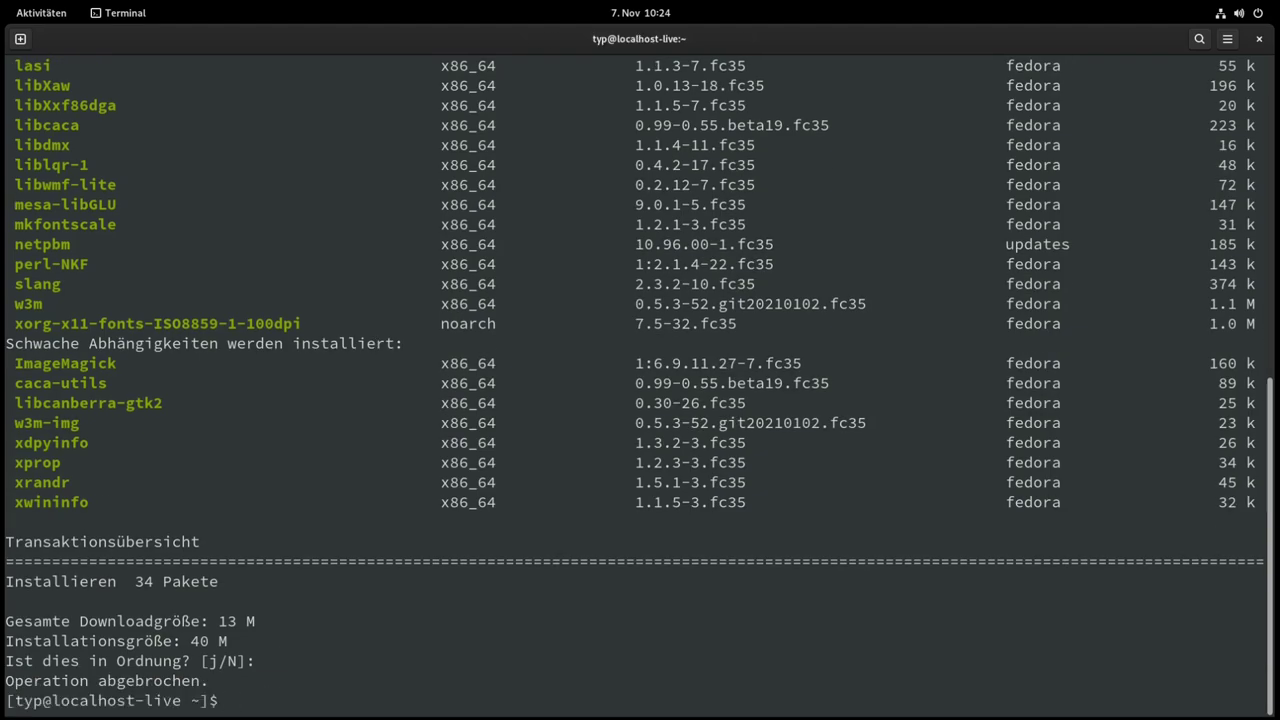
Step: Run "sudo dnf install neofetch" again and approve the transaction with "j"
key("Up")
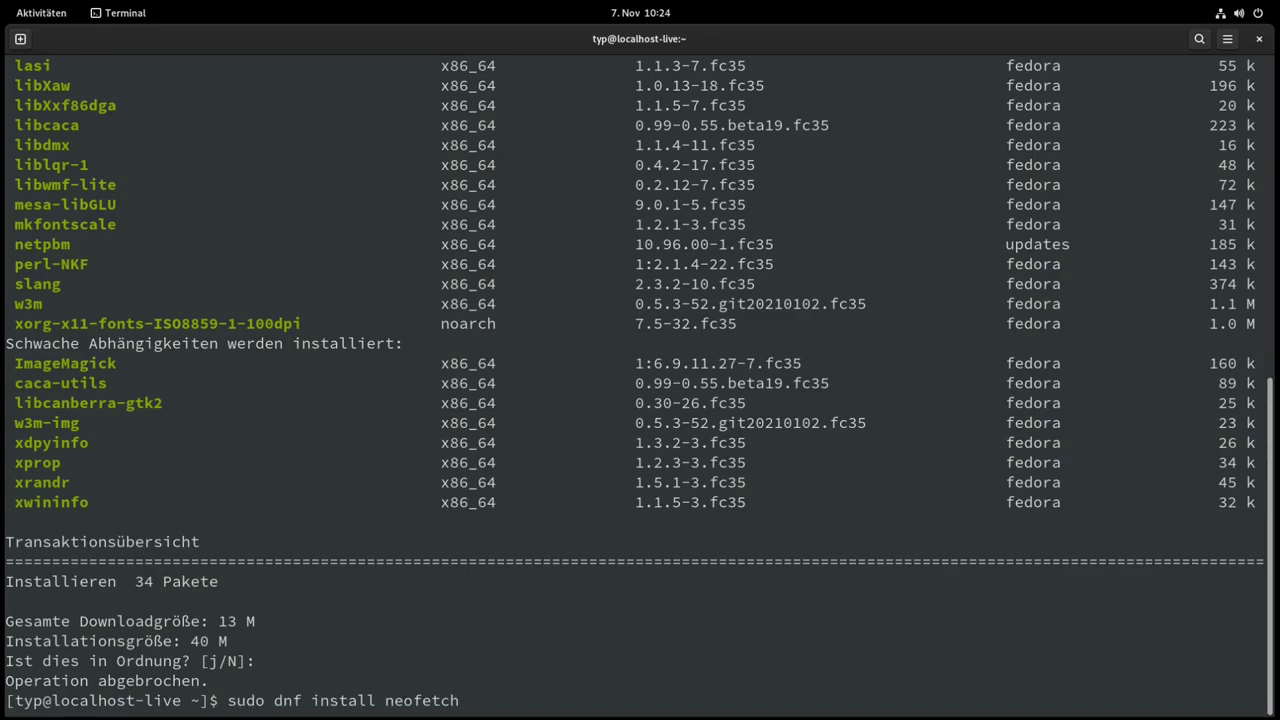
key("Return")
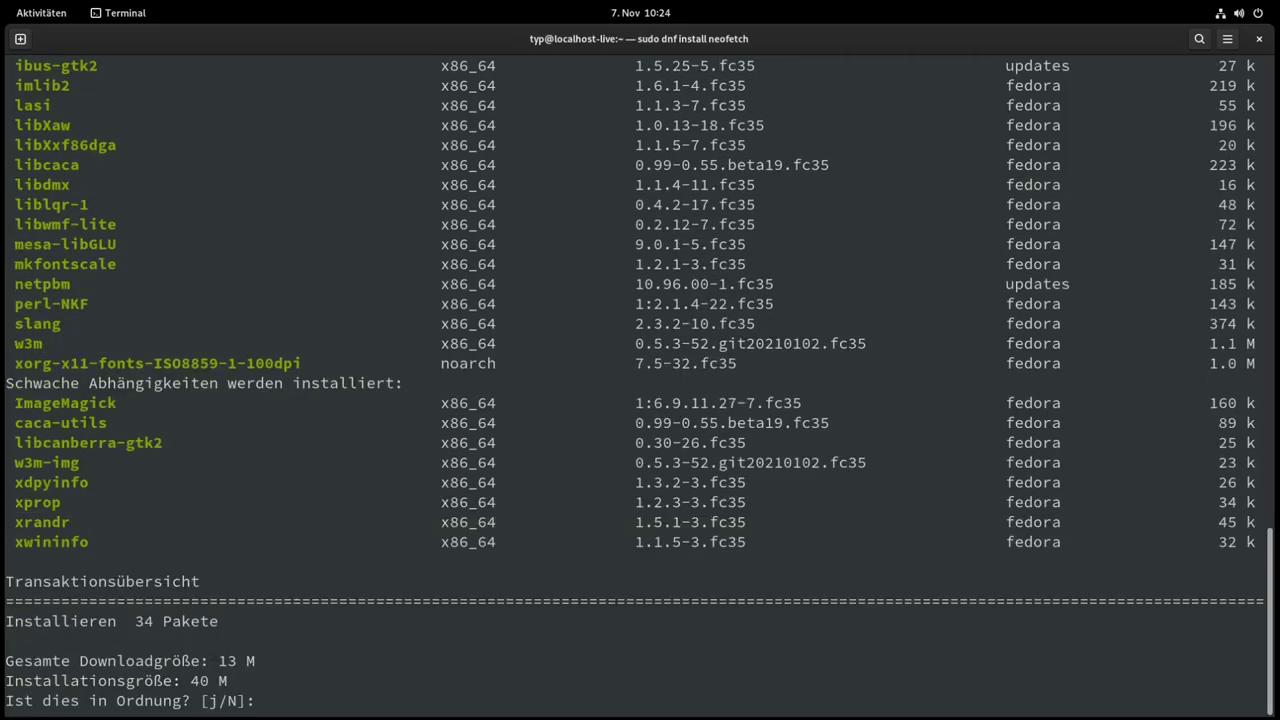
type("j")
key("Return")
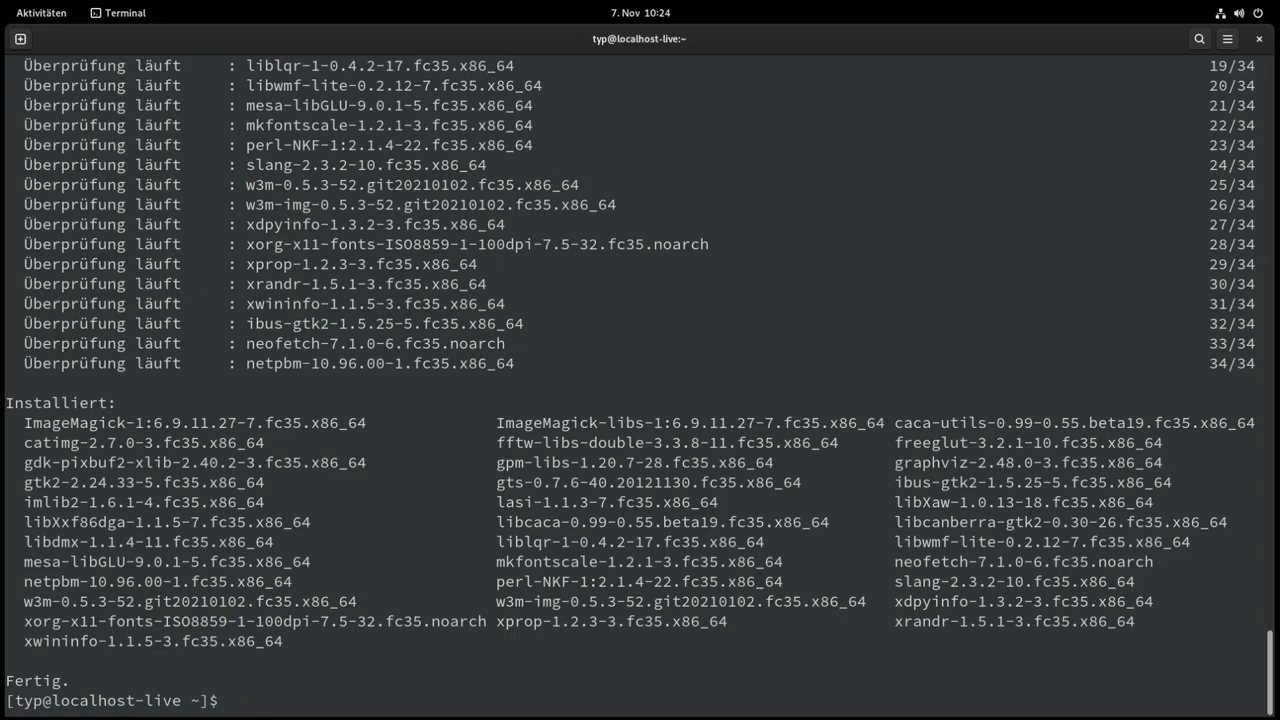
Step: Install htop with the command "sudo dnf install htop" and approve the transaction with "J"
key("Up")
key("BackSpace")
key("BackSpace")
key("BackSpace")
key("BackSpace")
key("BackSpace")
key("BackSpace")
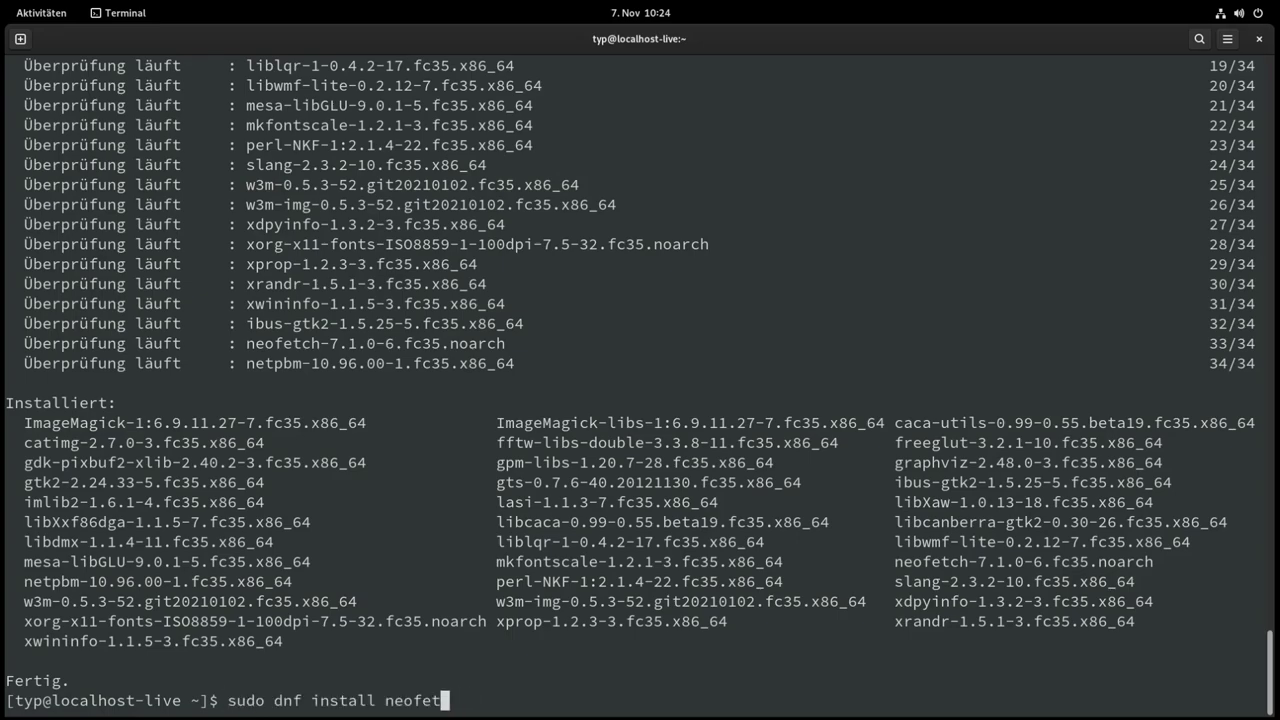
key("BackSpace")
key("BackSpace")
type("htop")
key("Return")
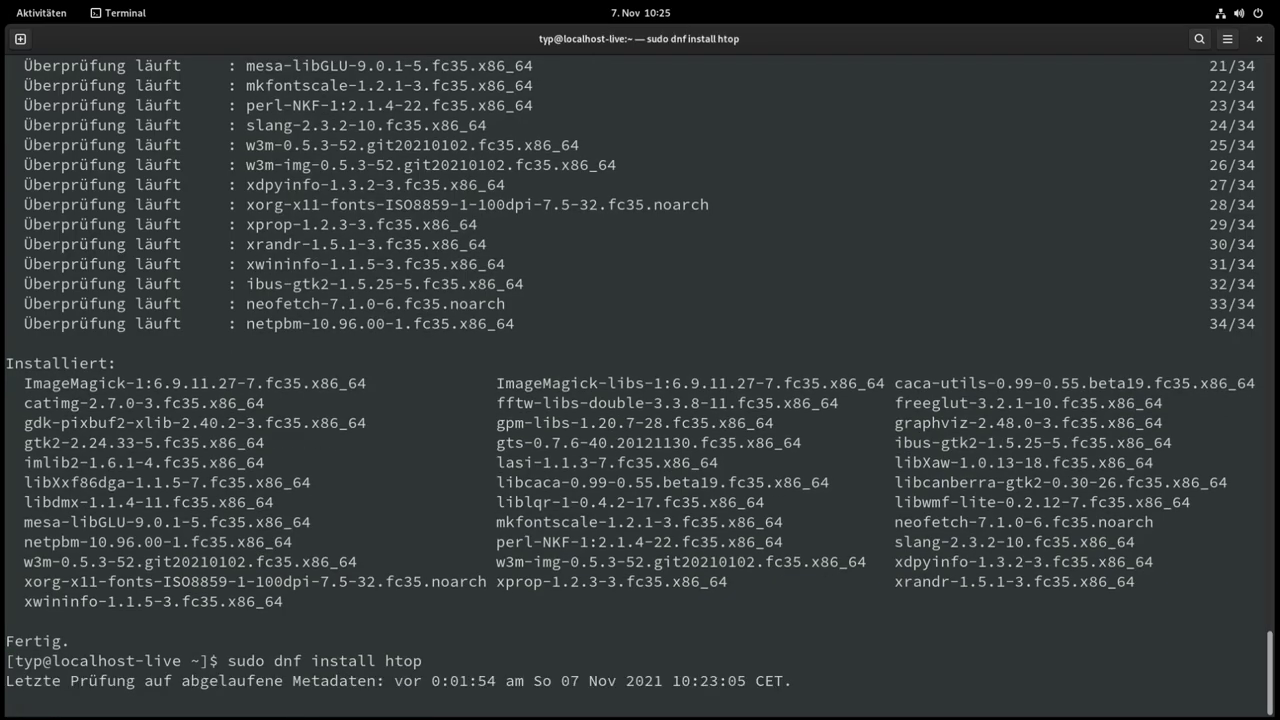
type("J")
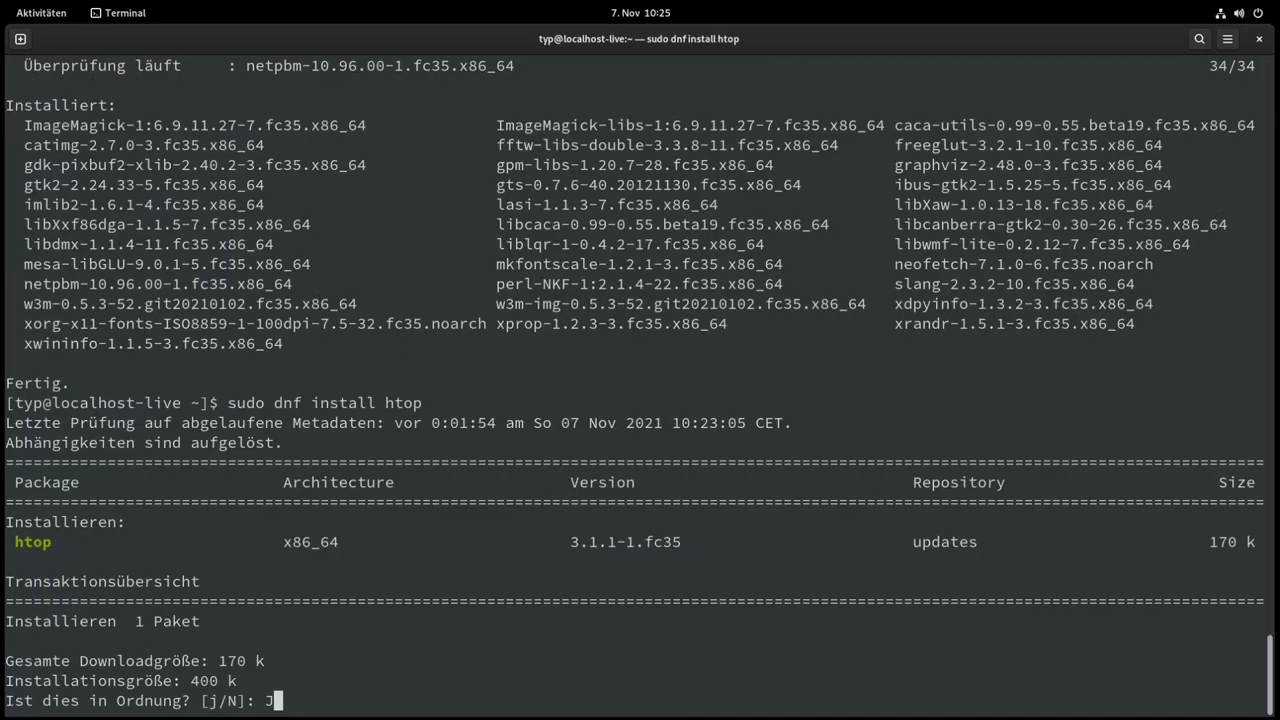
key("Return")
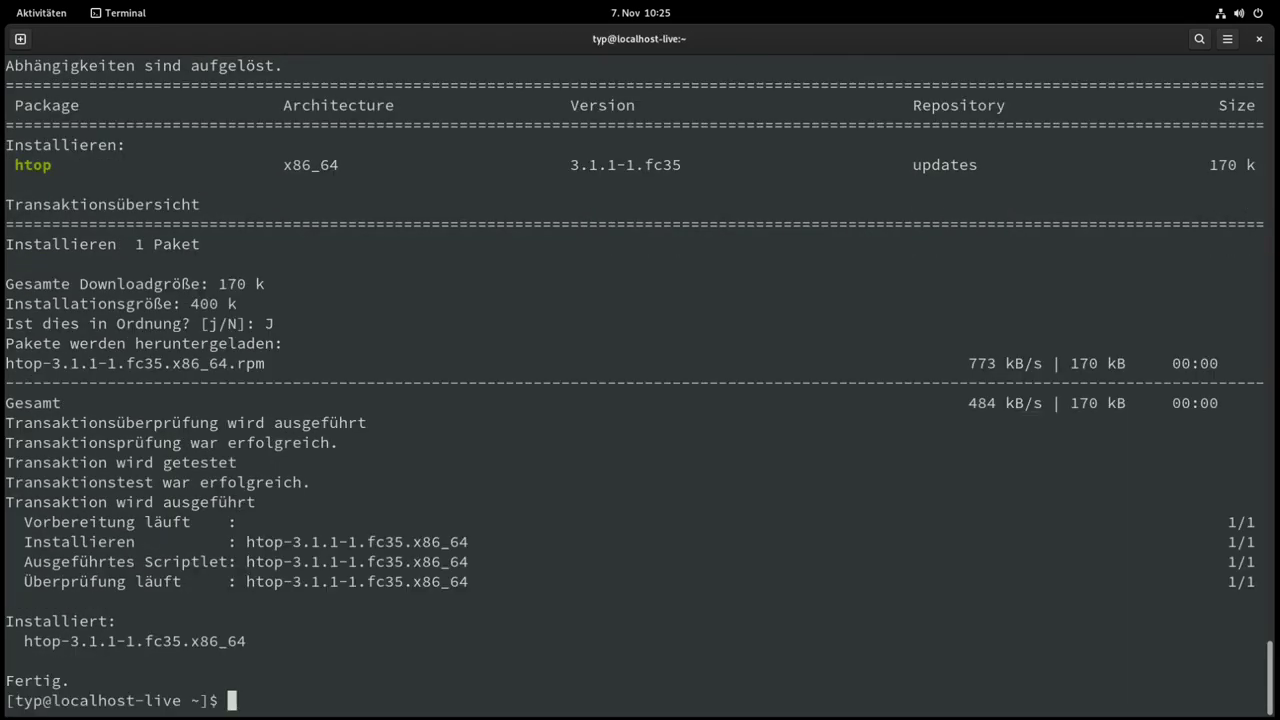
Step: Restart the system from the terminal with the command "sudo reboot"
type("sudo reboot")
key("Return")
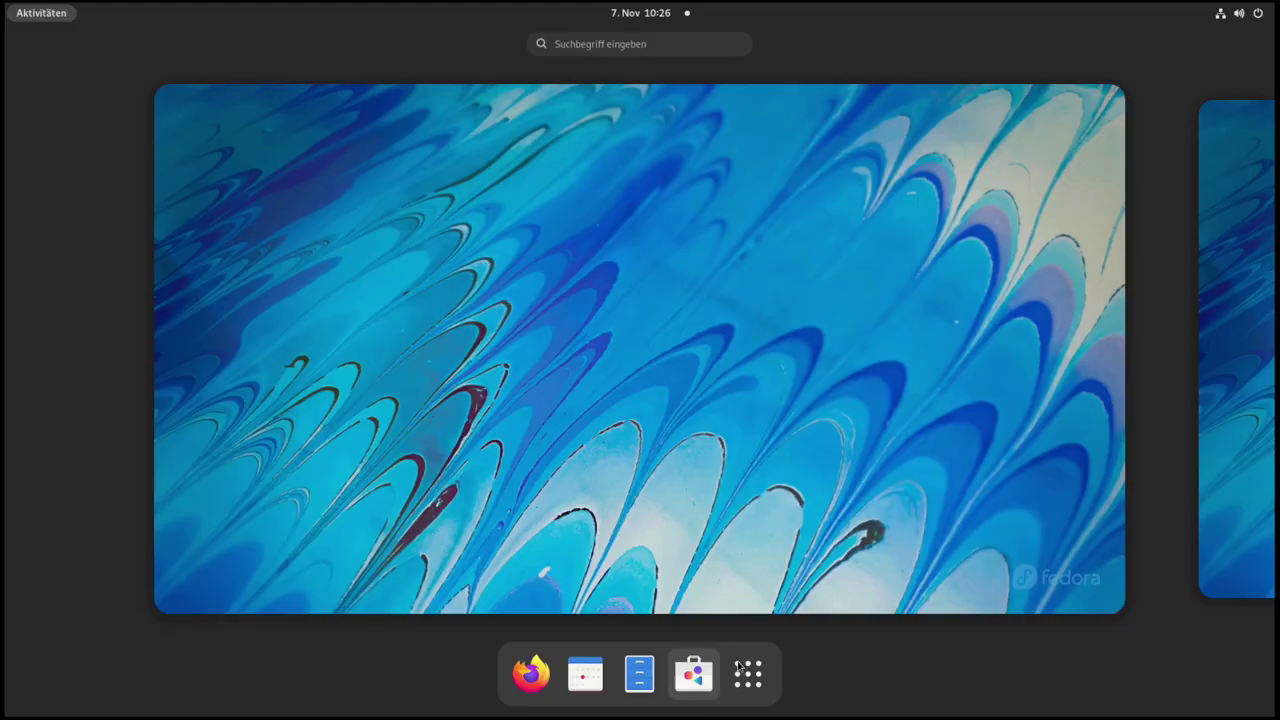
Step: Move the Htop icon into the System folder of the application overview and open that folder
key("super+a")
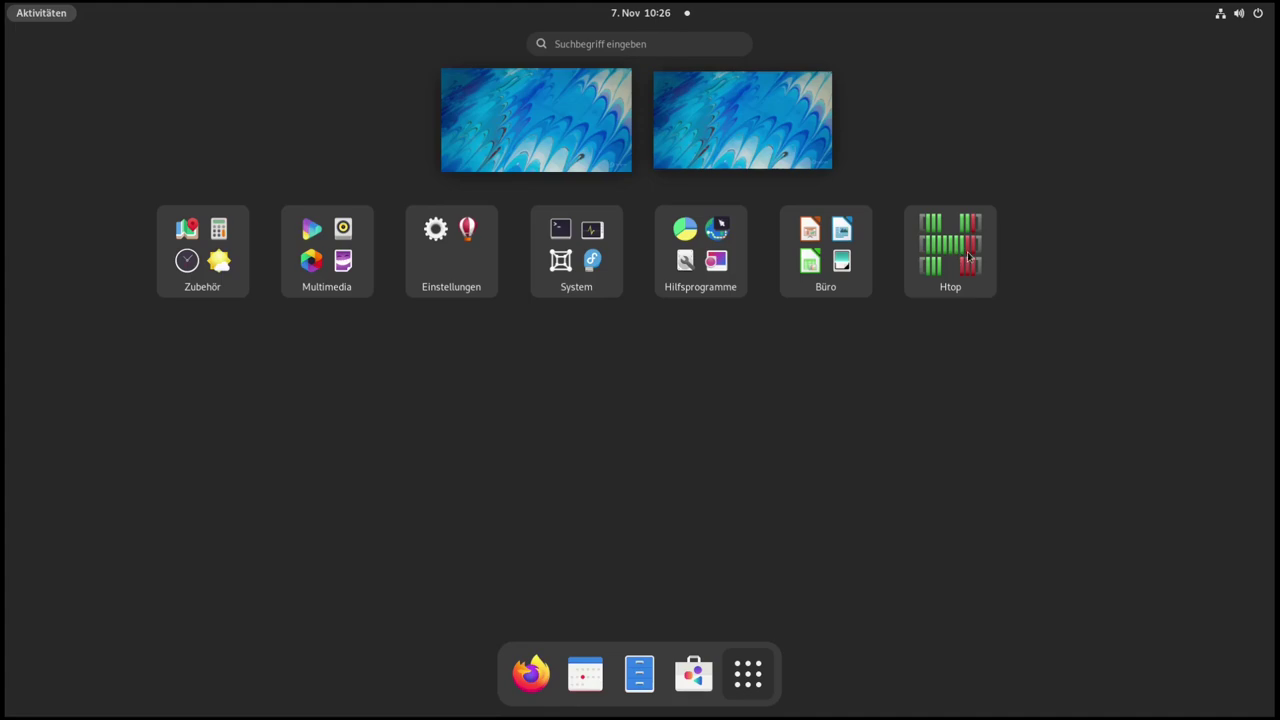
left_click_drag(968, 257, 585, 278)
left_click(593, 276)
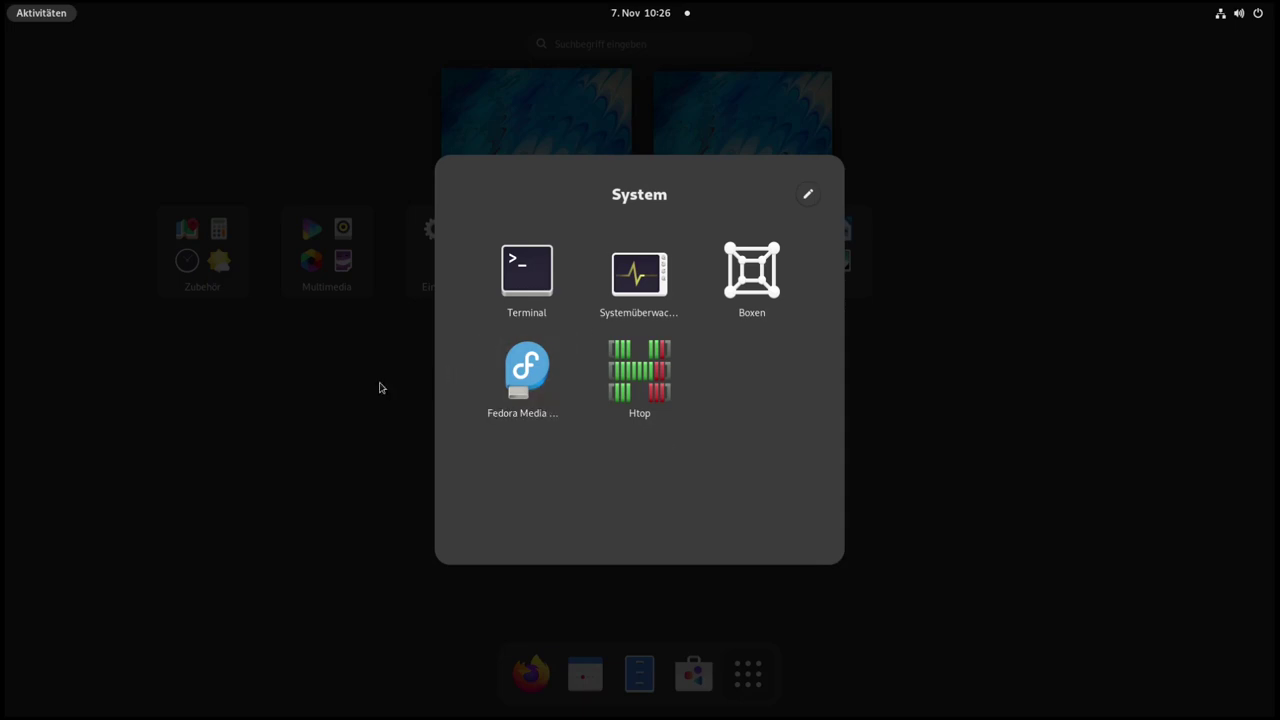
Step: Launch Htop, maximize its terminal window and enlarge the text by two zoom levels
left_click(642, 388)
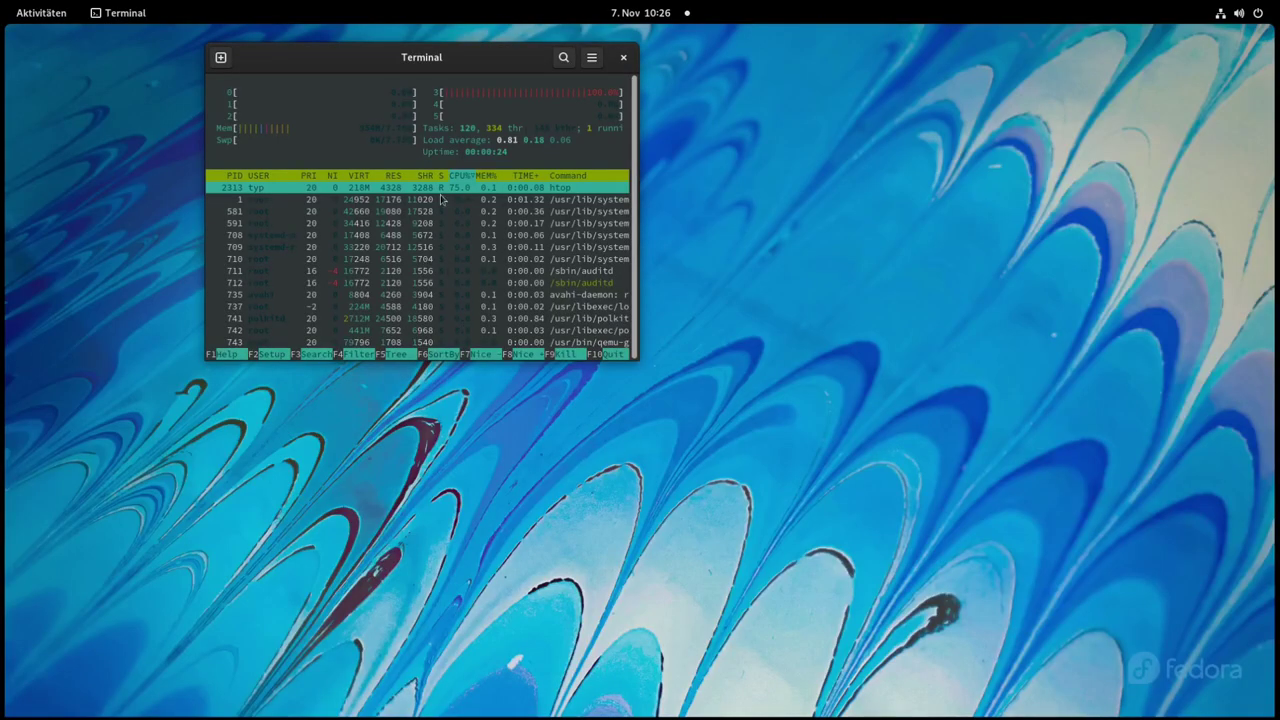
left_click_drag(497, 3, 497, 3)
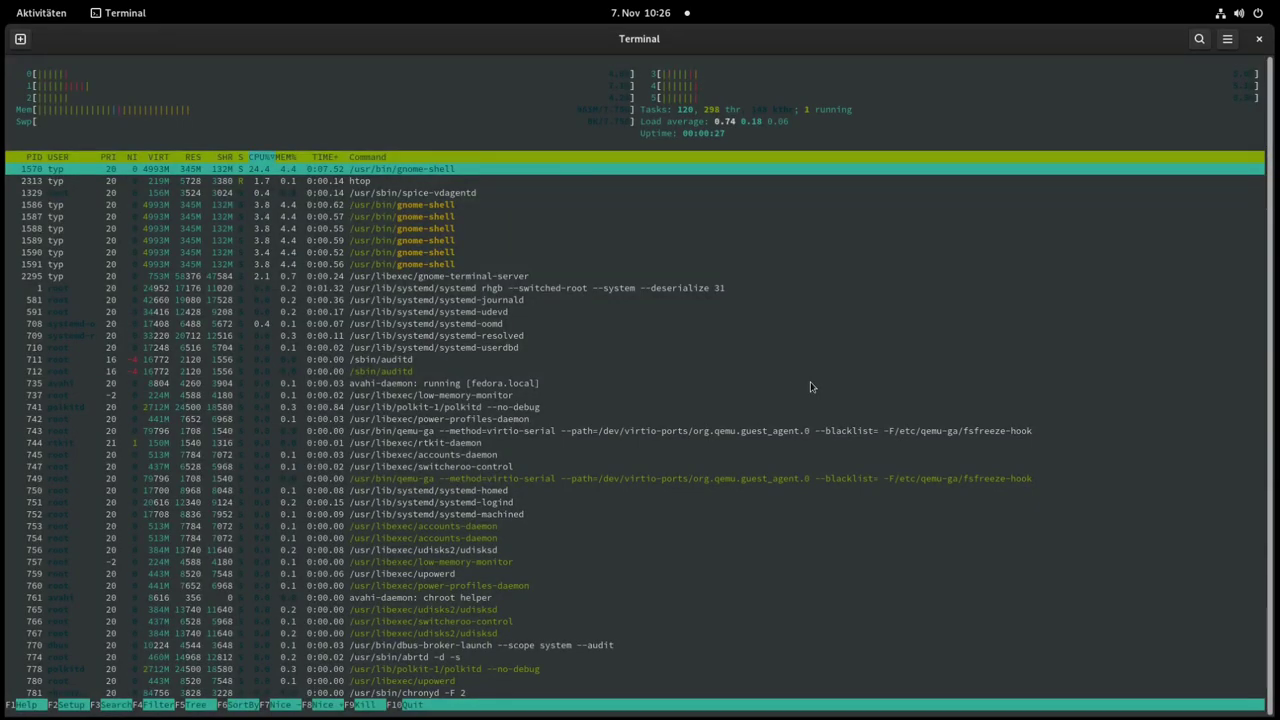
key("ctrl+plus")
key("ctrl+plus")
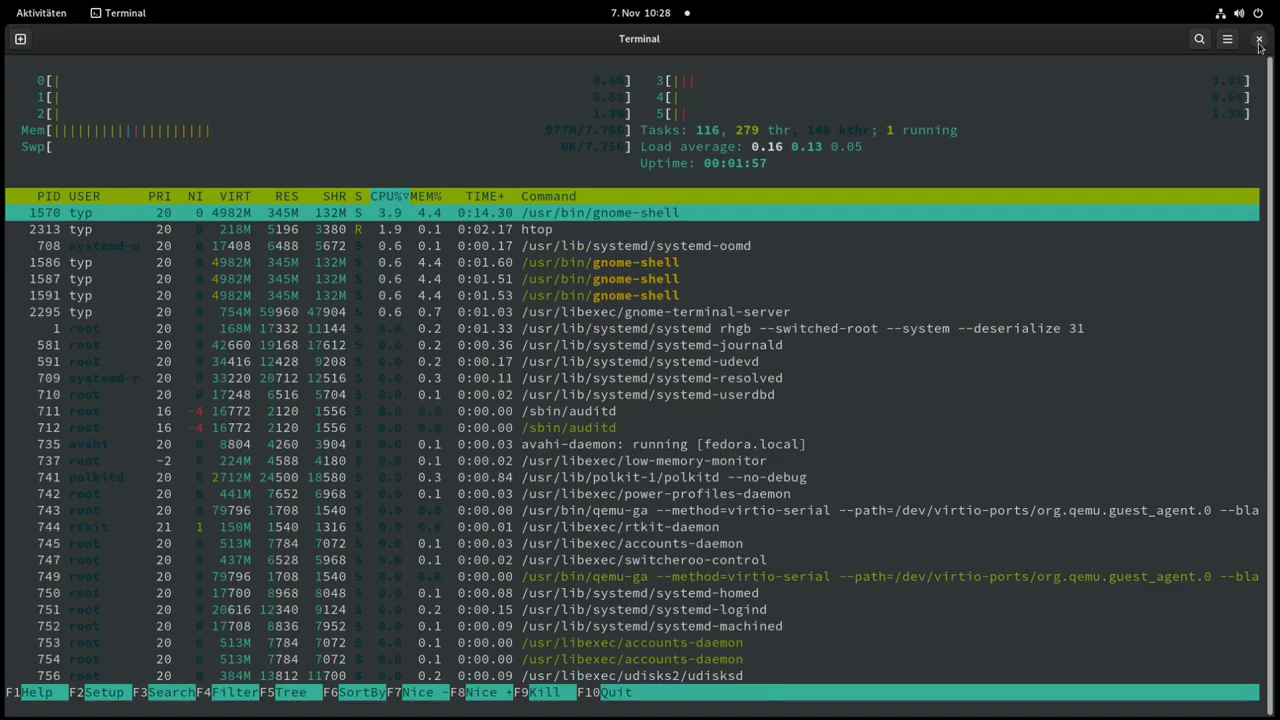
Step: Close the Htop terminal window and show the application overview with its folders
left_click(1259, 40)
left_click(64, 17)
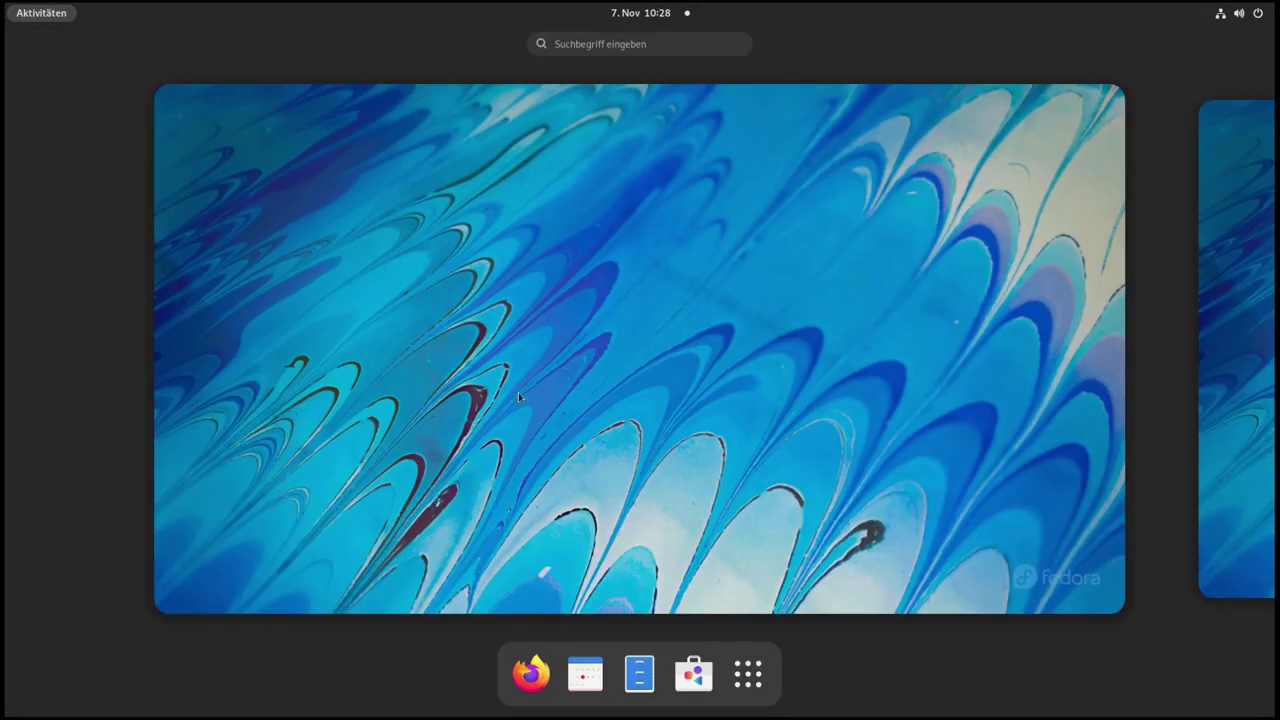
left_click(772, 660)
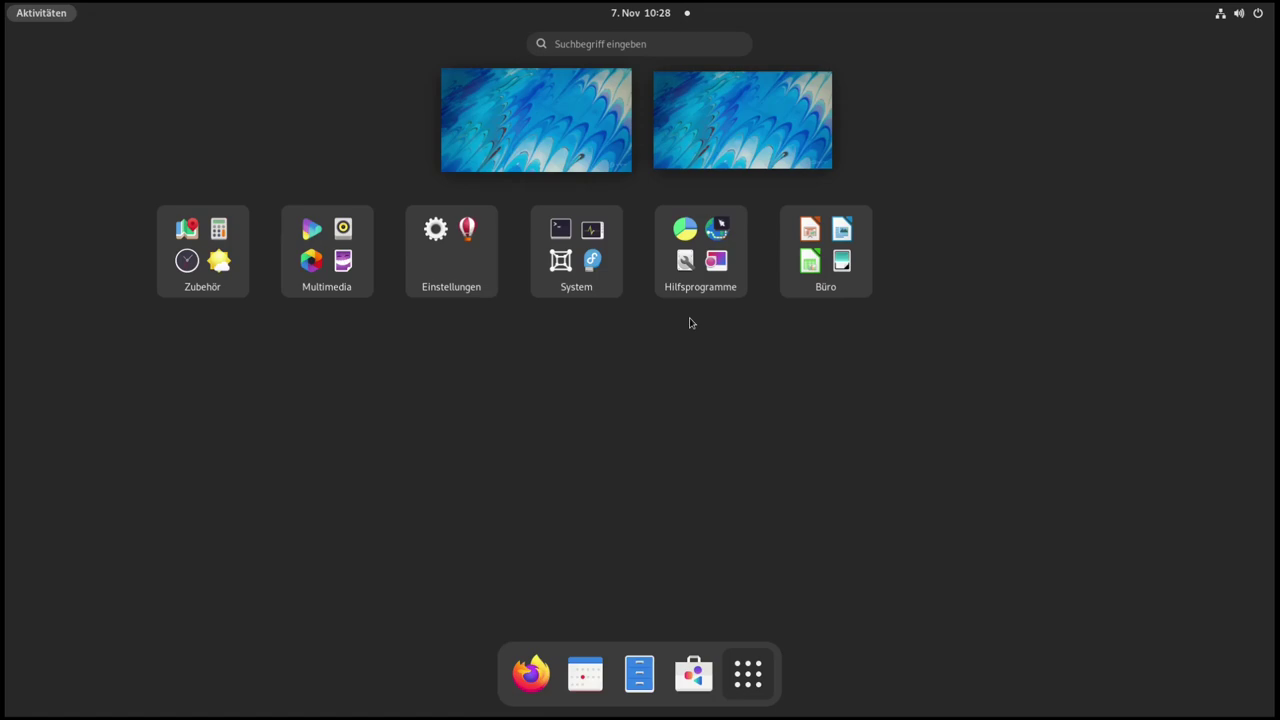
left_click(752, 692)
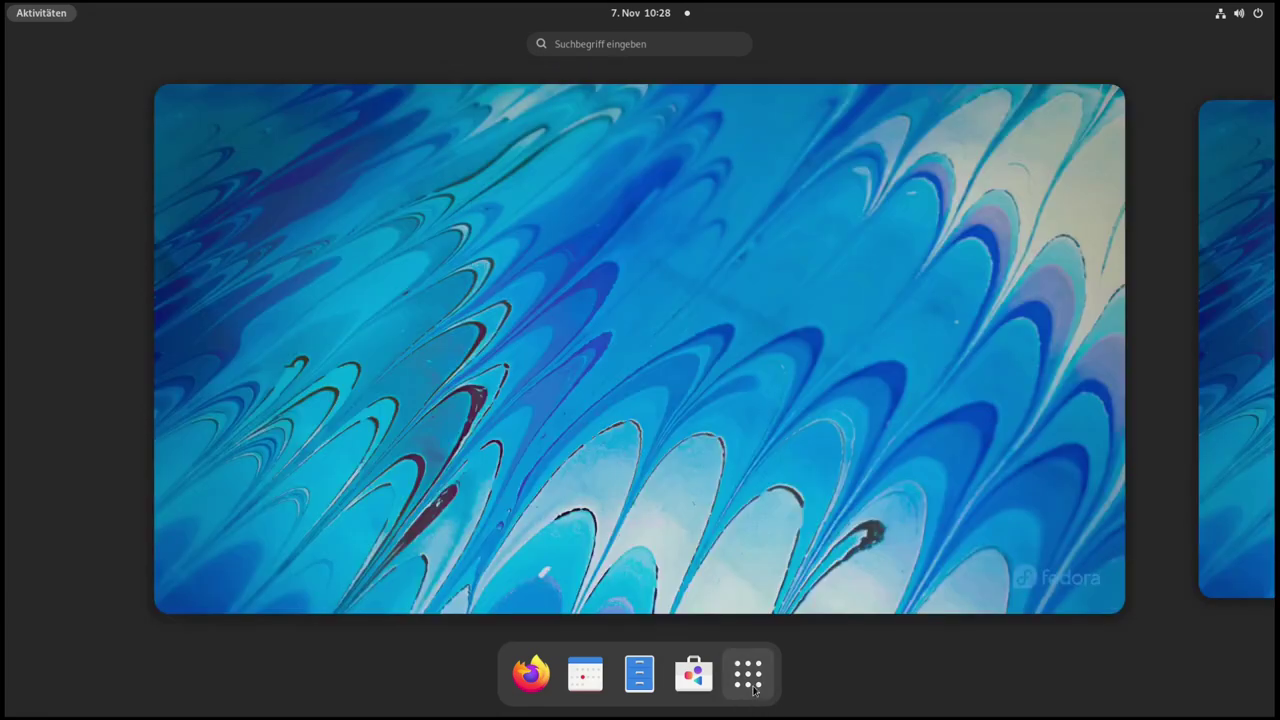
left_click(750, 690)
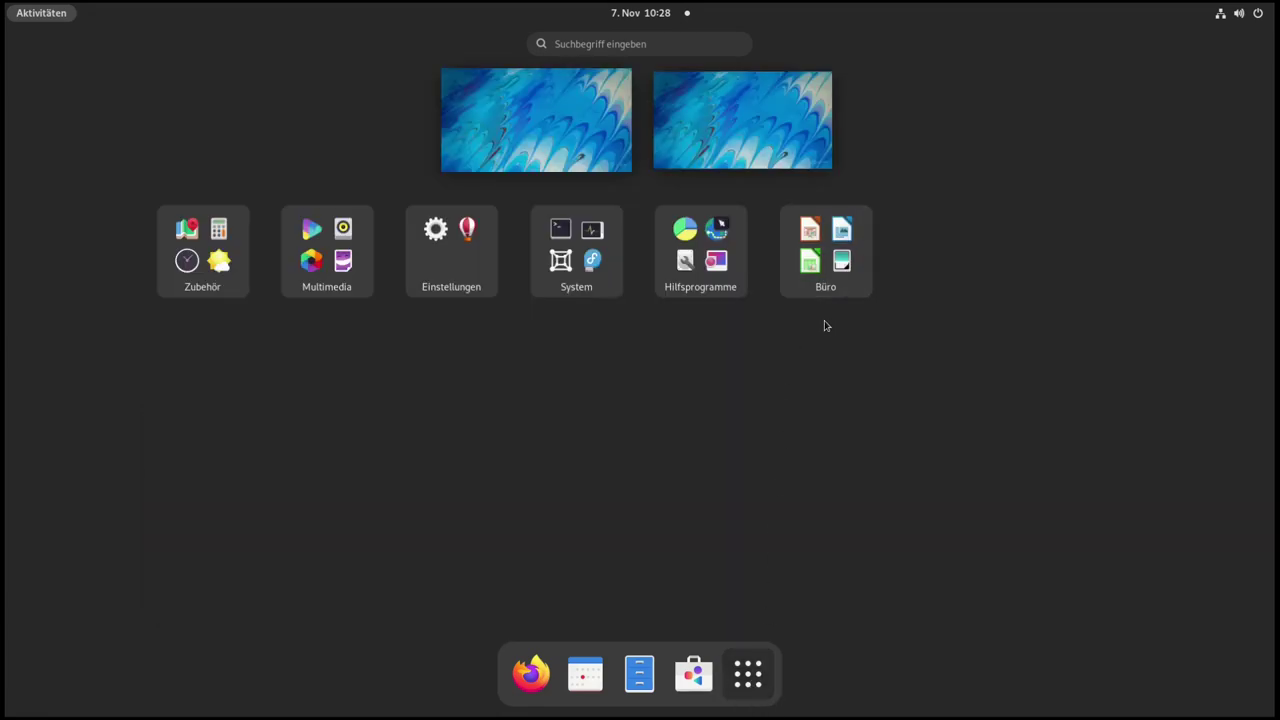
Step: Open Software and look through the details page of calibre among the recommended apps
left_click(693, 673)
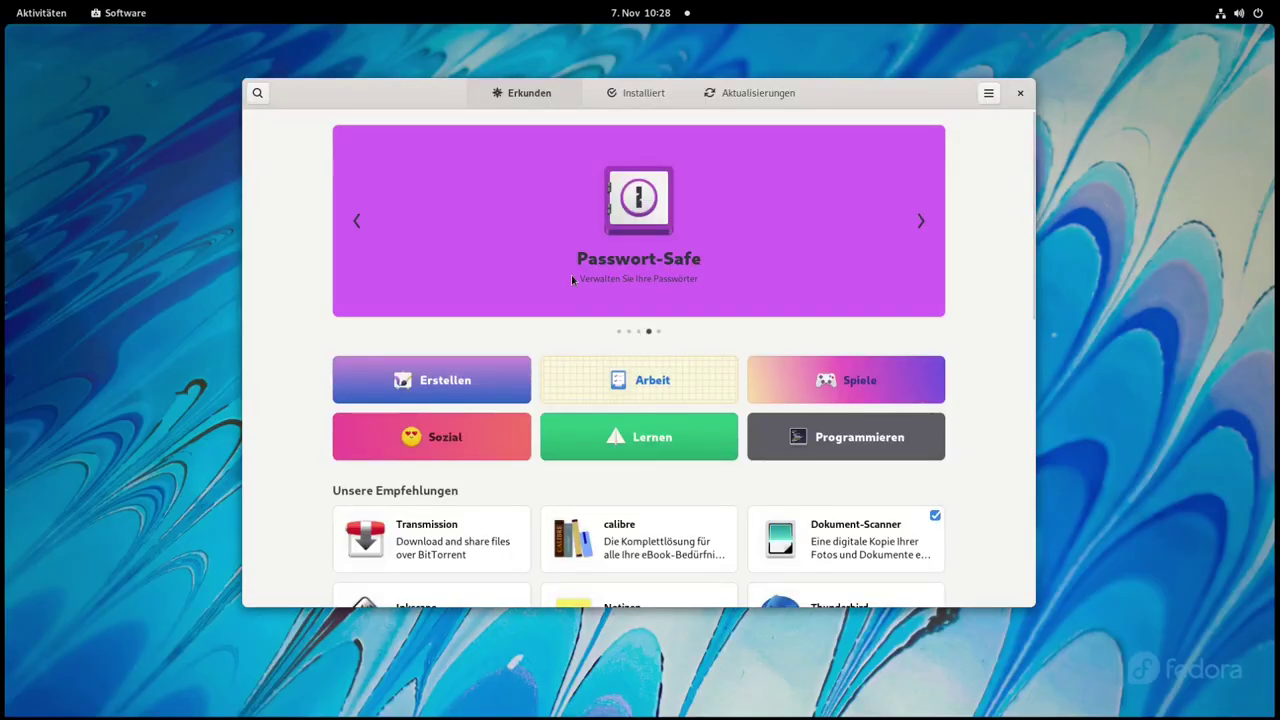
scroll(638, 370, "down", 3)
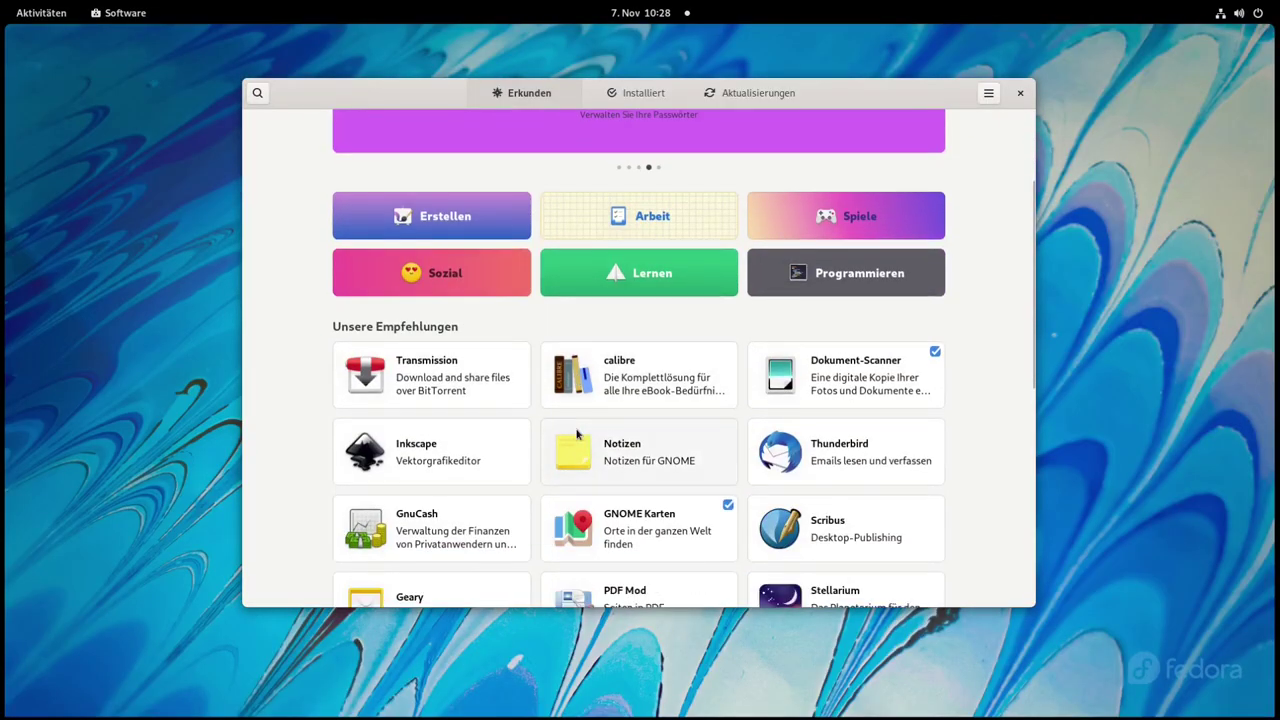
left_click(638, 370)
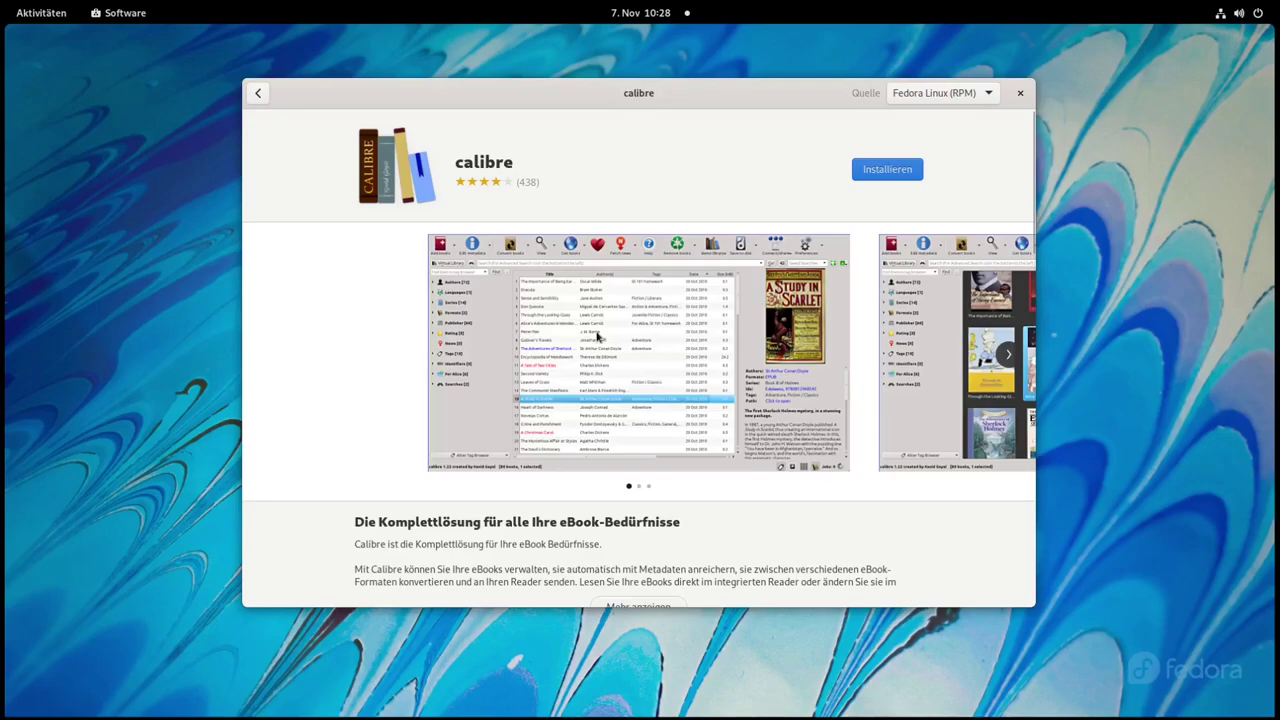
scroll(371, 329, "down", 3)
scroll(315, 336, "down", 2)
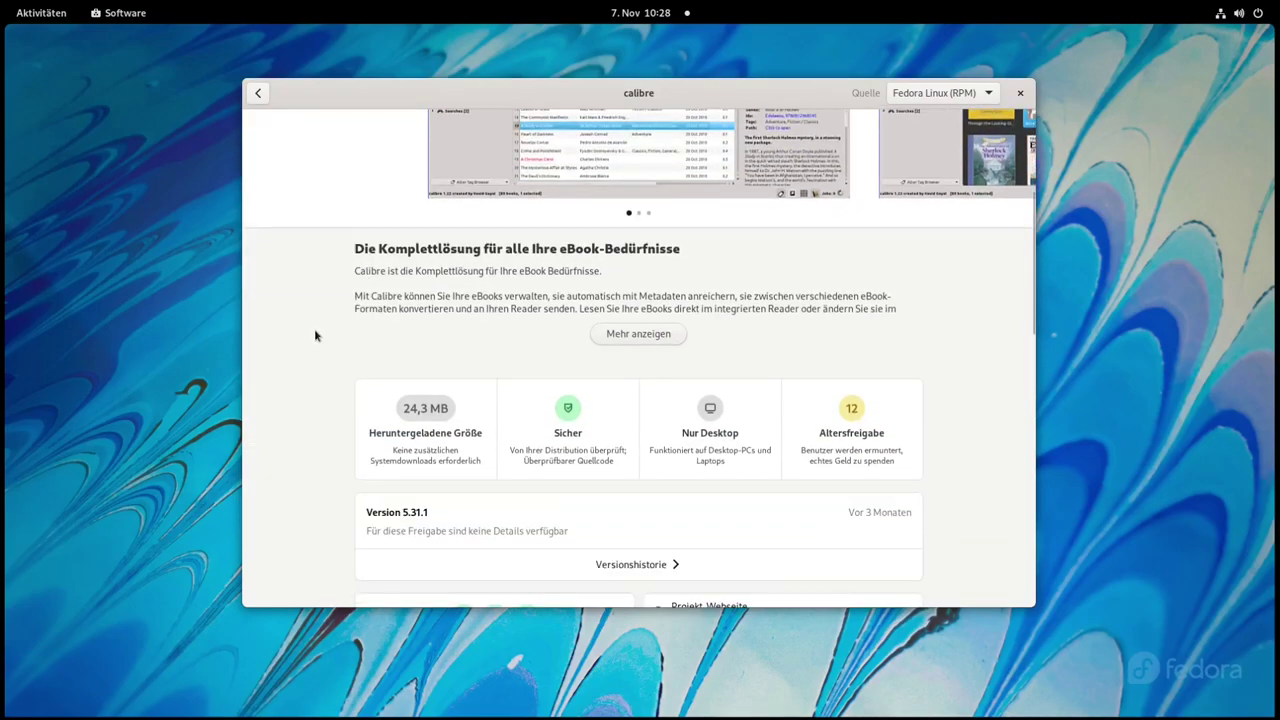
scroll(294, 337, "down", 4)
scroll(818, 339, "up", 6)
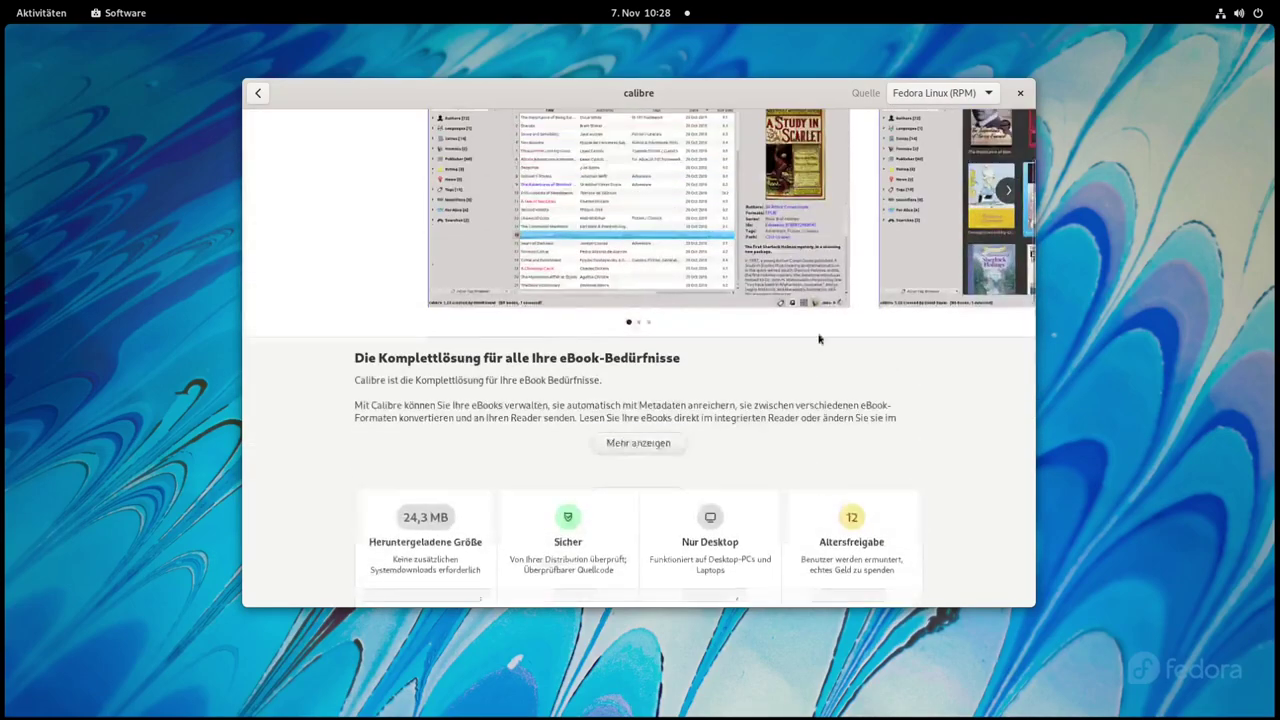
scroll(818, 339, "up", 2)
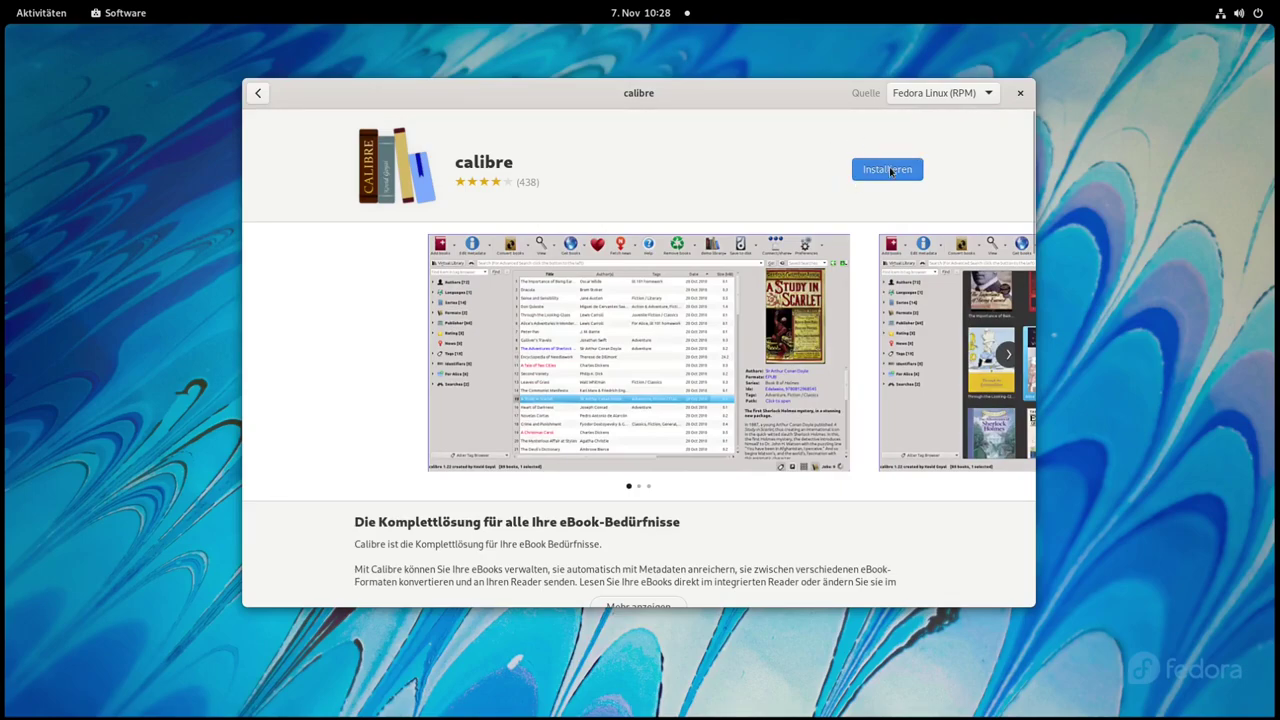
Step: Check which package sources are offered for calibre and keep Fedora Linux (RPM)
left_click(952, 97)
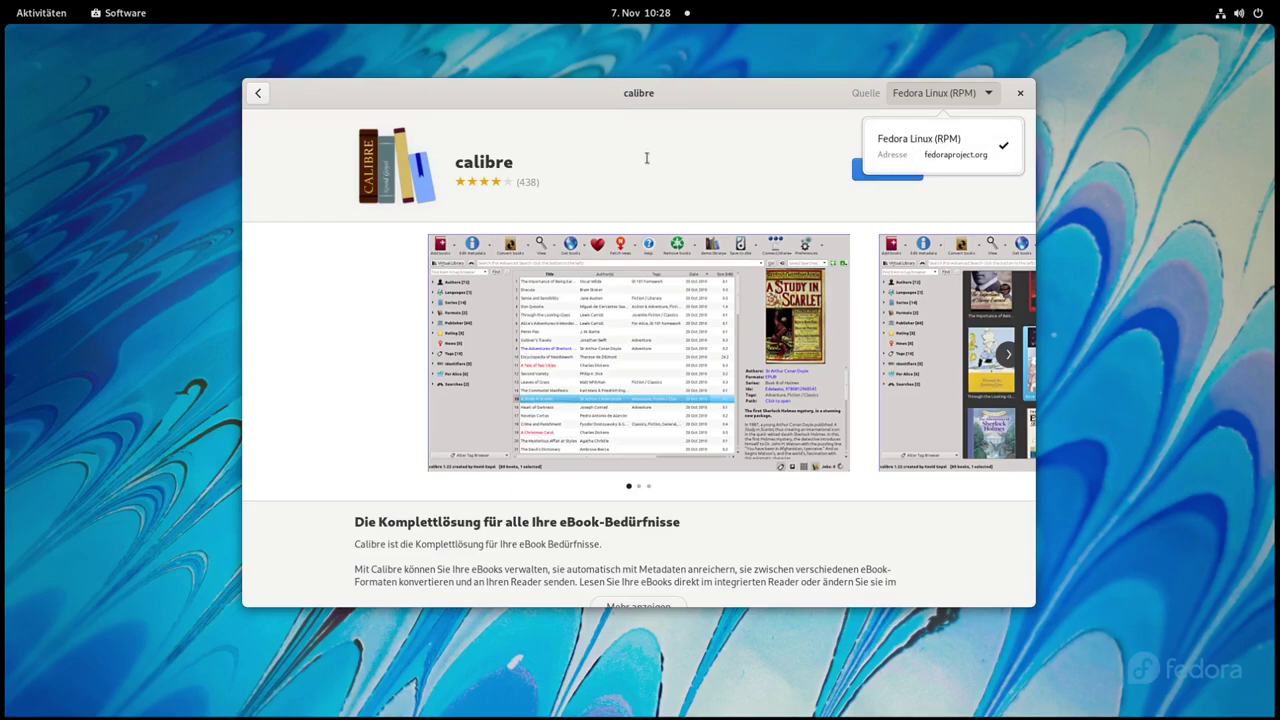
left_click(714, 150)
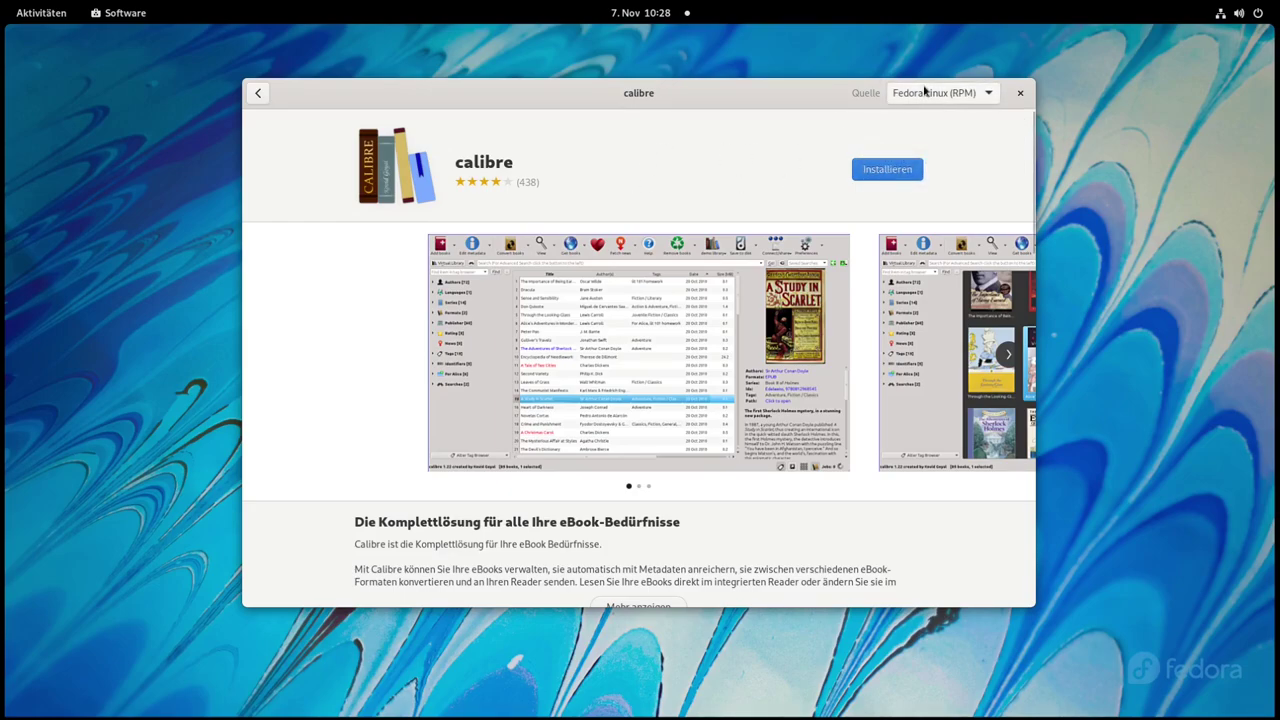
left_click(922, 100)
left_click(686, 157)
Step: Read through calibre's version, license and project information down to its user reviews
scroll(684, 190, "down", 5)
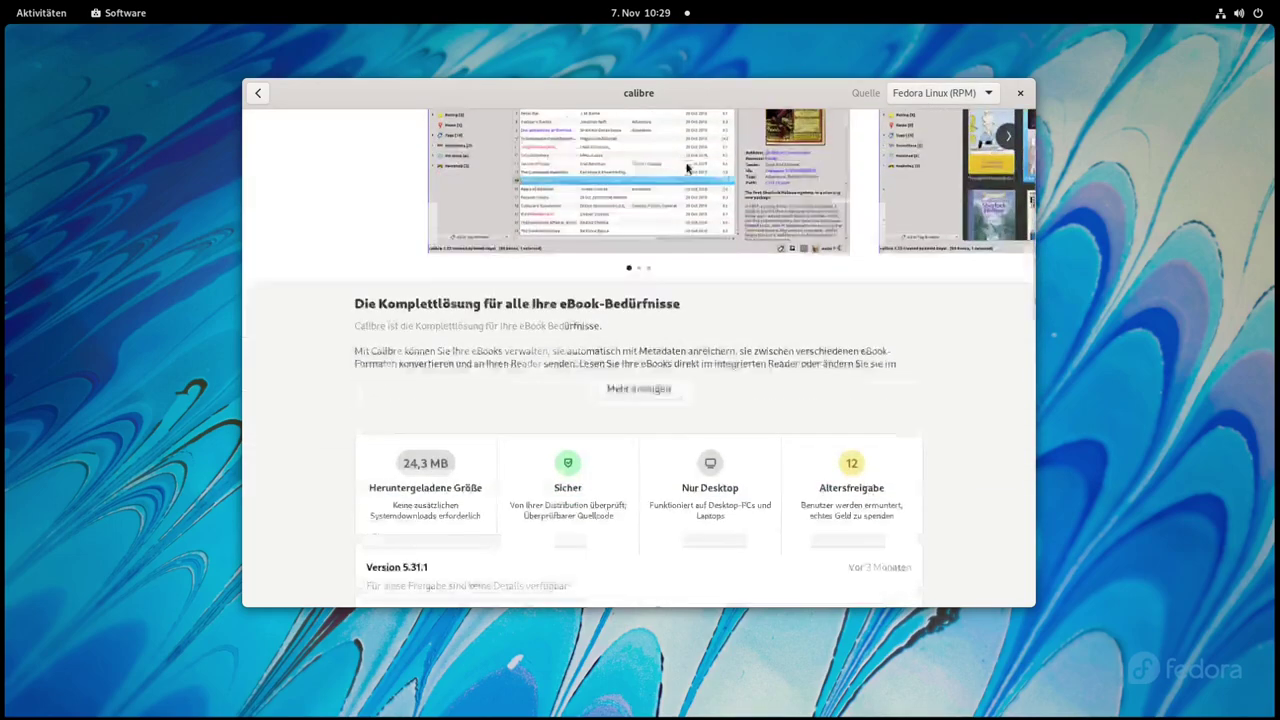
scroll(700, 250, "down", 1)
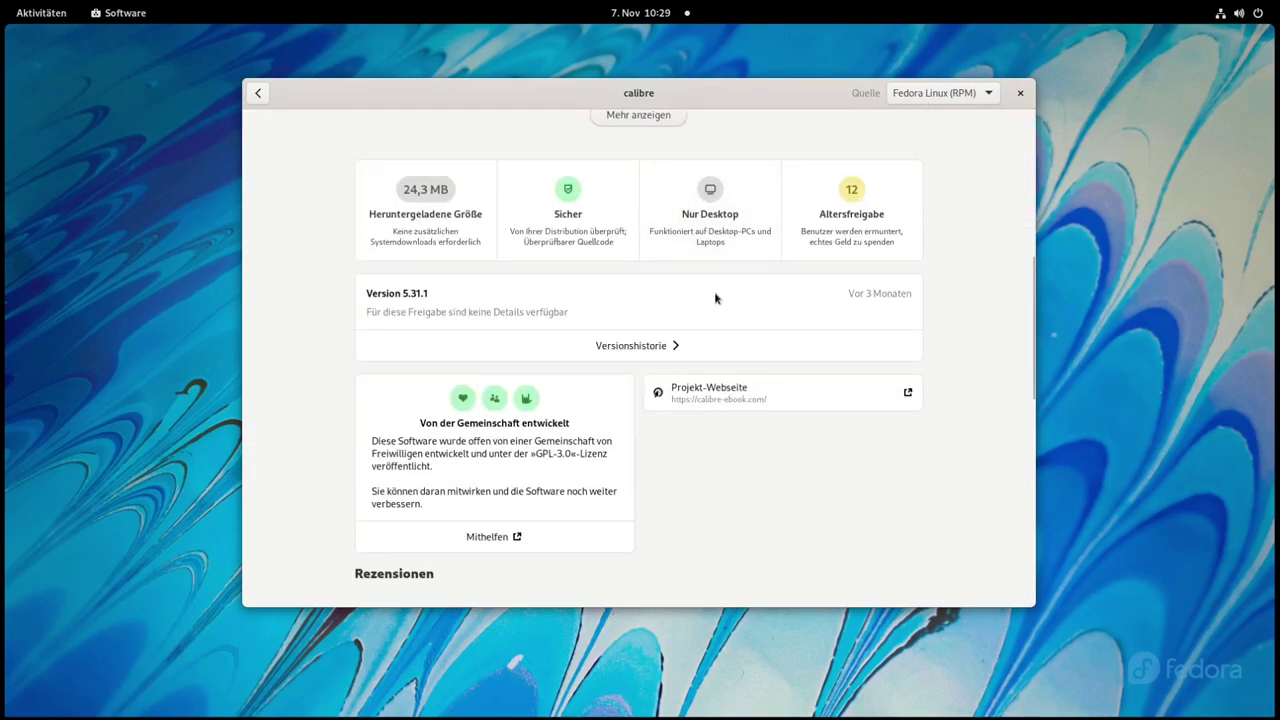
scroll(715, 298, "down", 3)
scroll(714, 297, "down", 6)
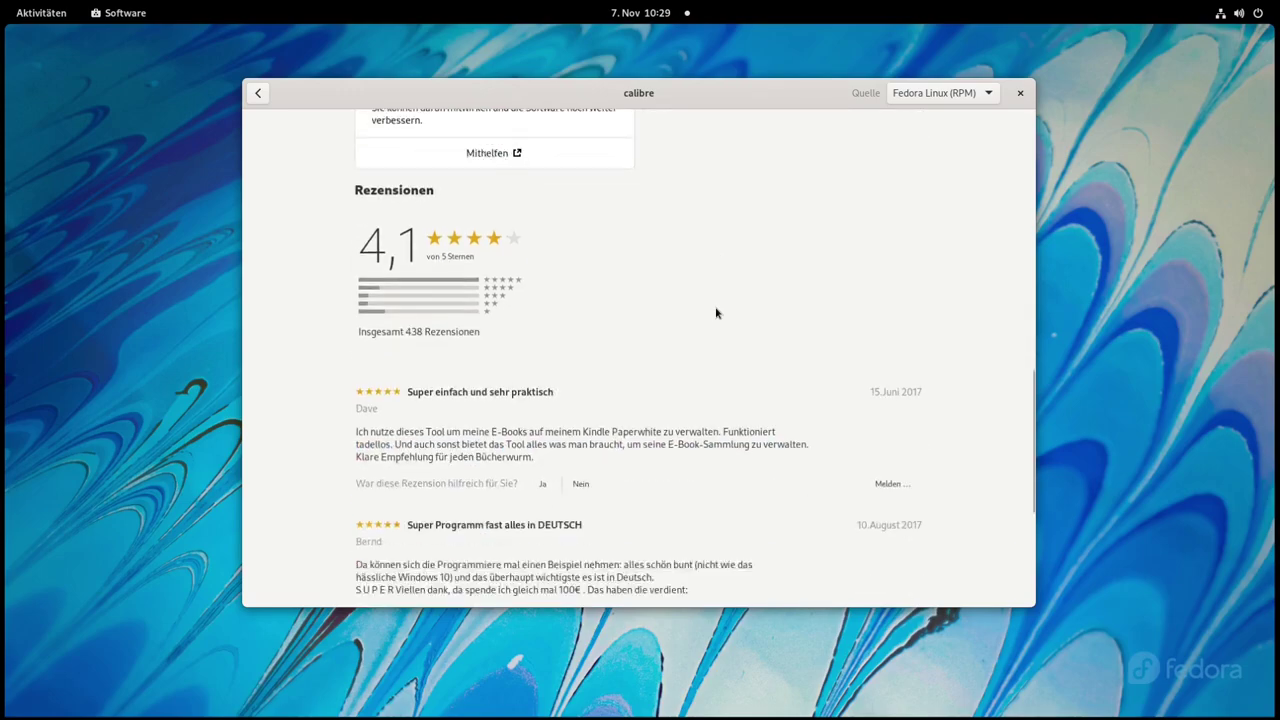
Step: Read the remaining user reviews of calibre and return to the overview of recommended apps
scroll(715, 310, "down", 4)
scroll(714, 309, "up", 13)
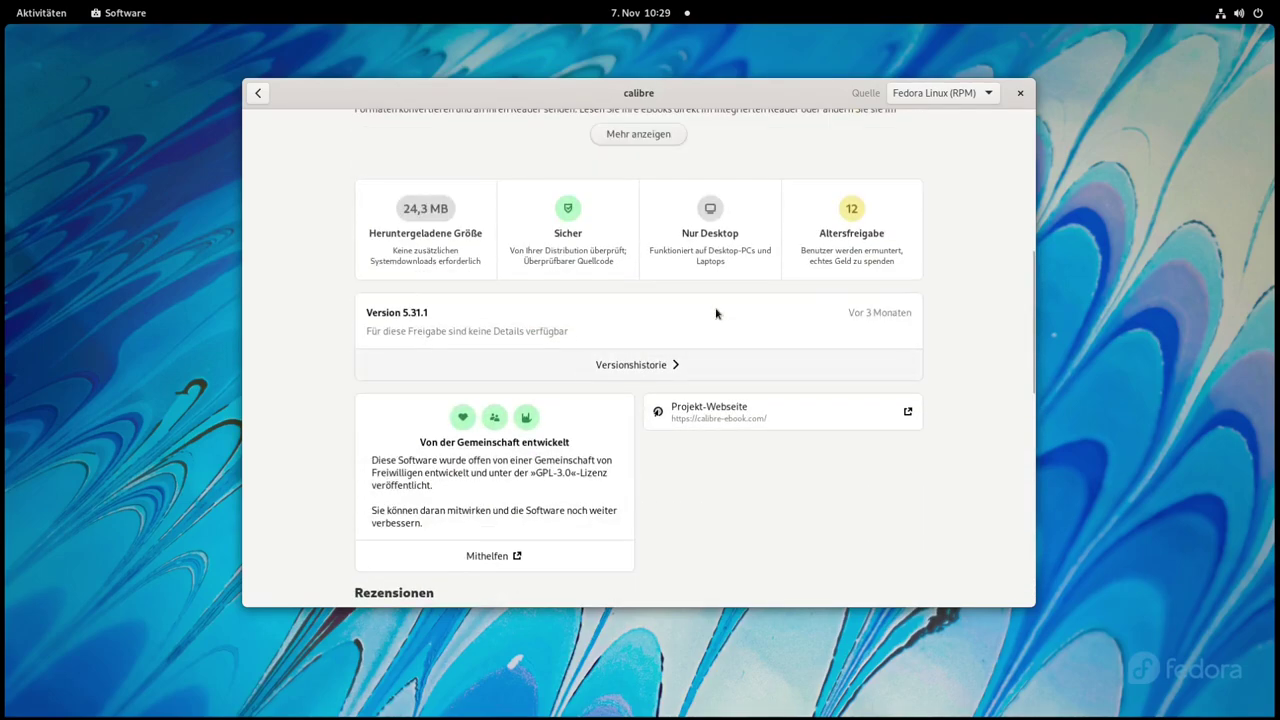
scroll(366, 318, "up", 9)
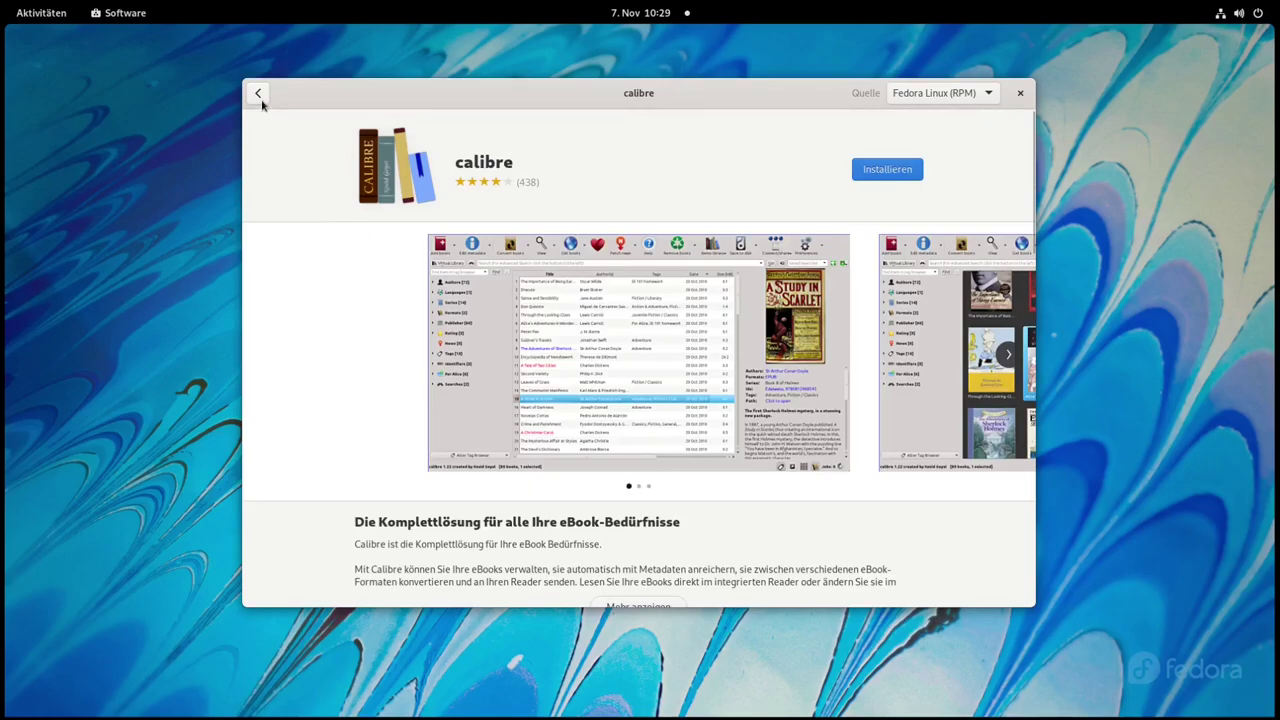
left_click(259, 95)
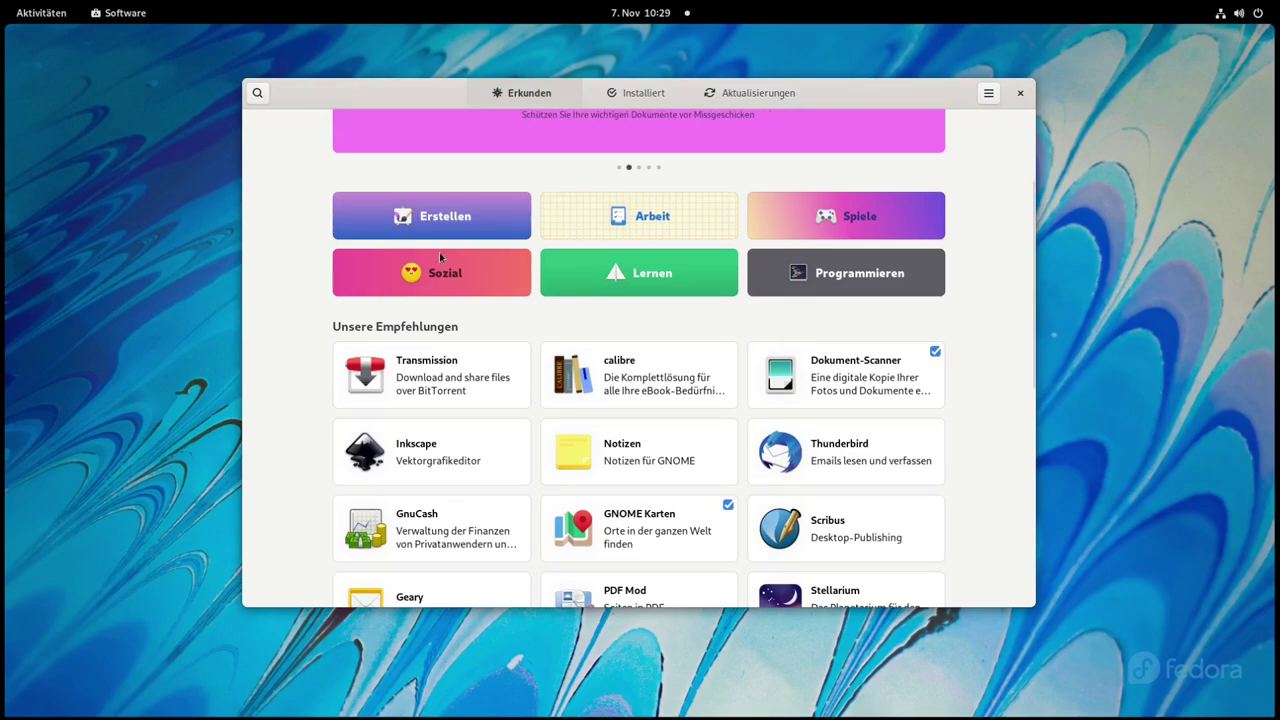
Step: Open a terminal from the application overview and query the installed Flatpak version with flatpak --version
key("super")
left_click(748, 673)
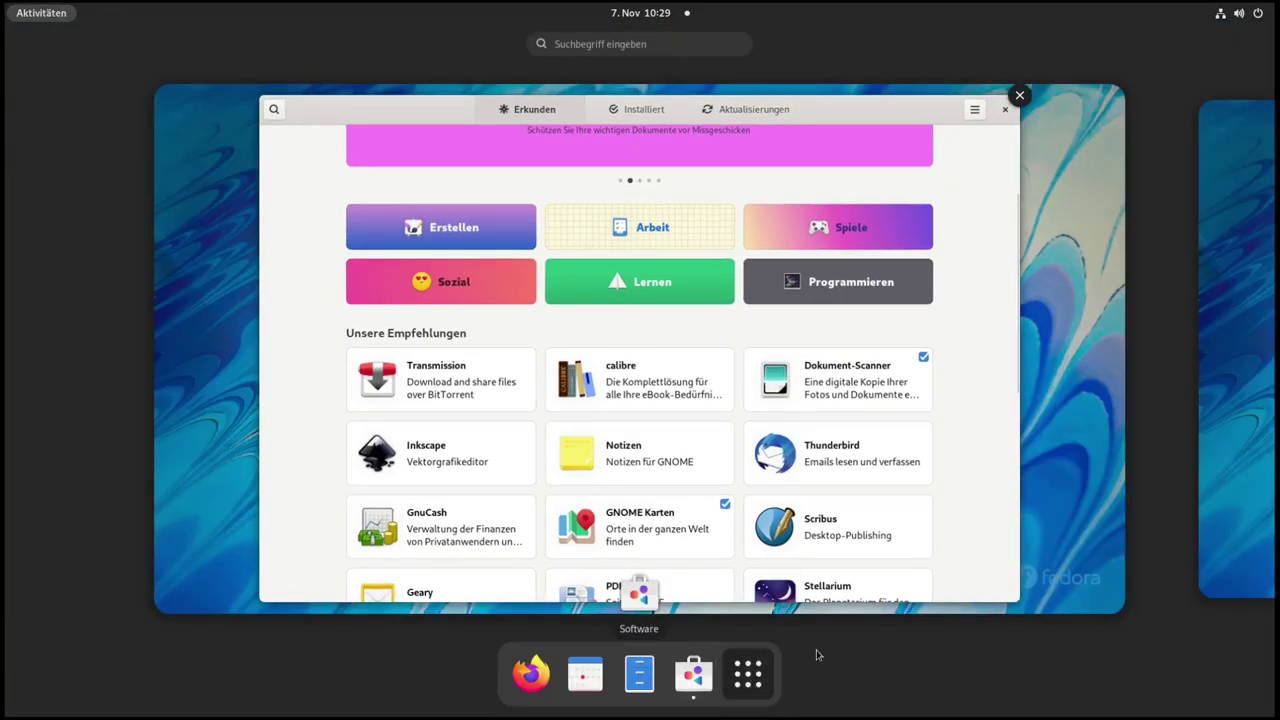
left_click(570, 284)
left_click(515, 281)
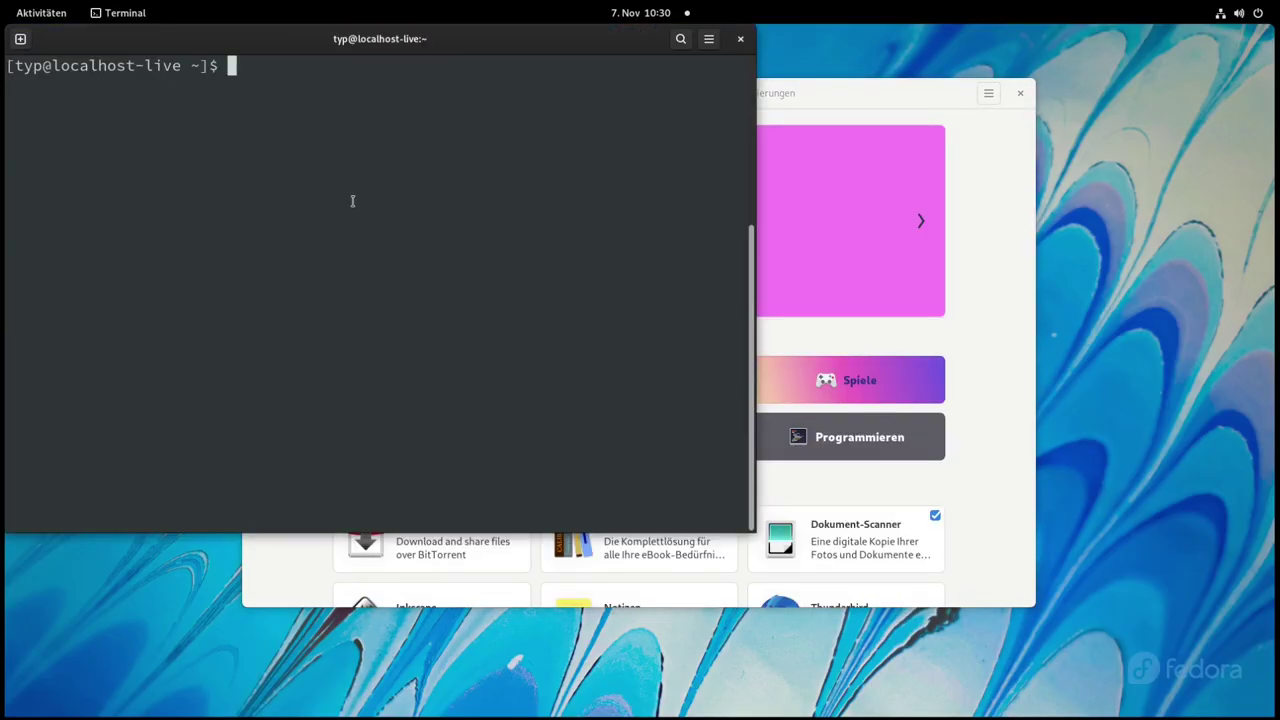
type("flatpak ")
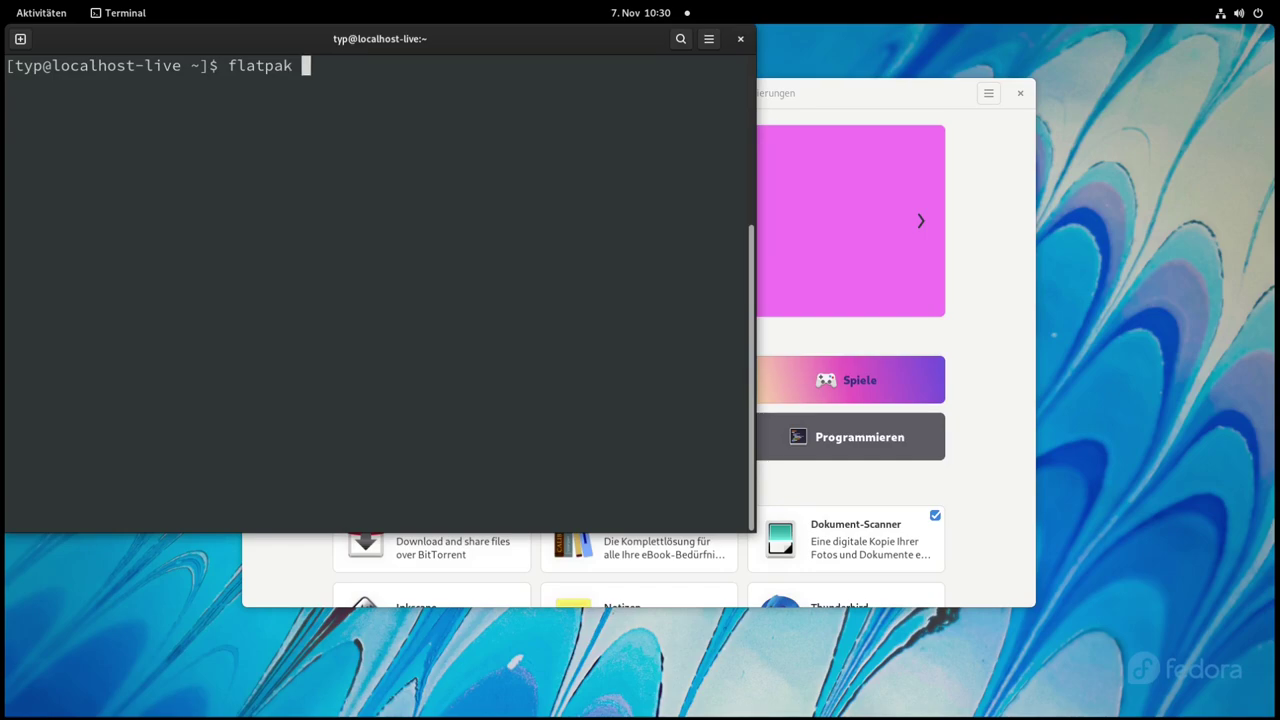
type("--version")
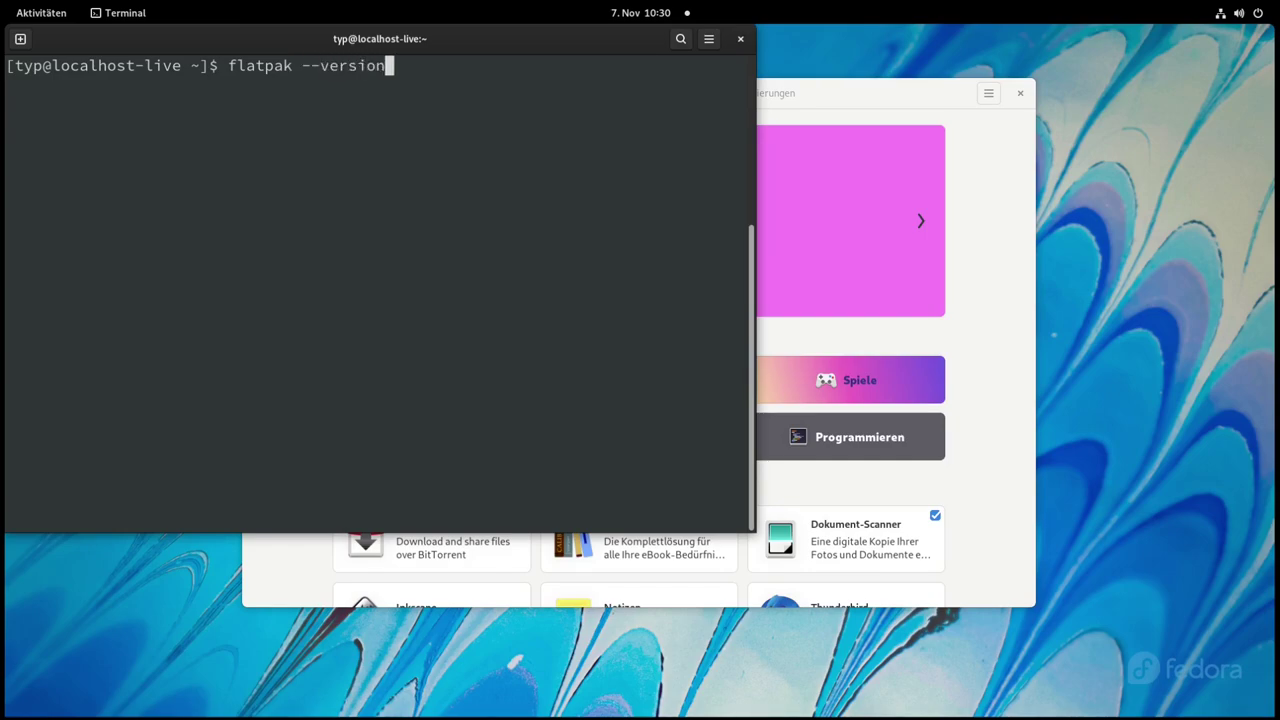
key("Return")
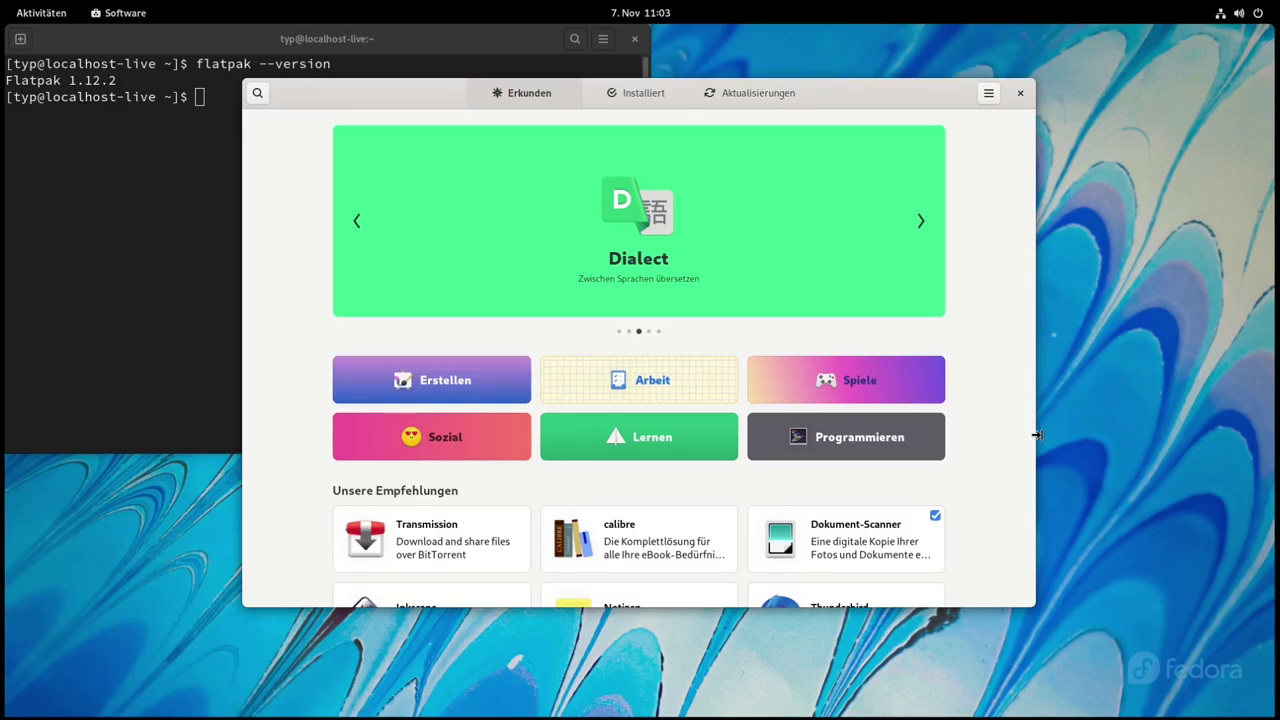
Step: Search Software for kdenlive, then clear the search and return to the Erkunden overview
left_click(257, 92)
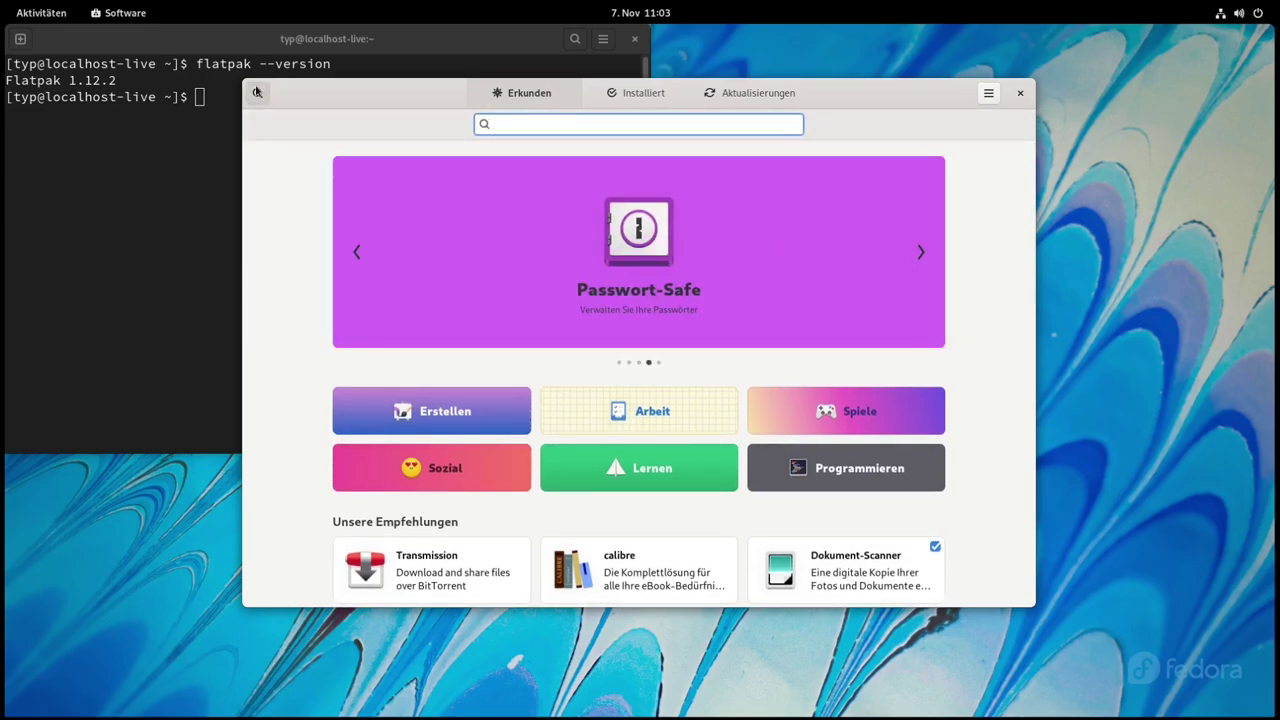
type("kde")
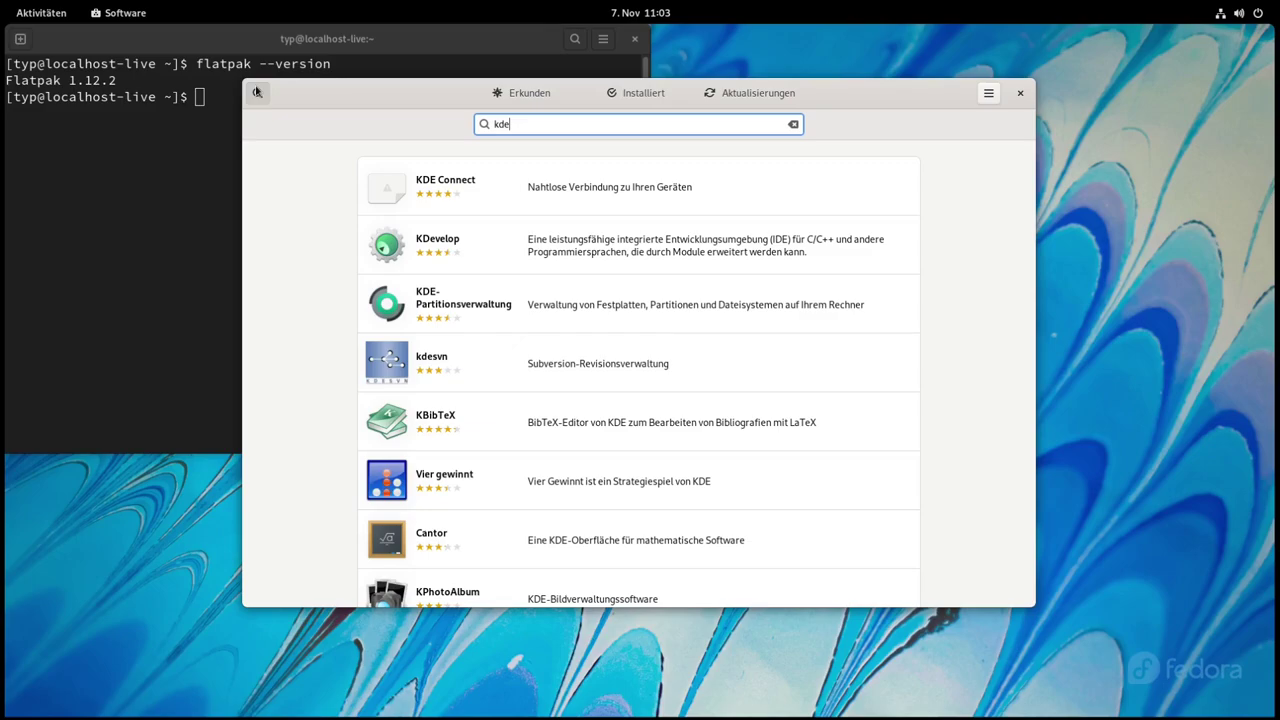
type("nliv")
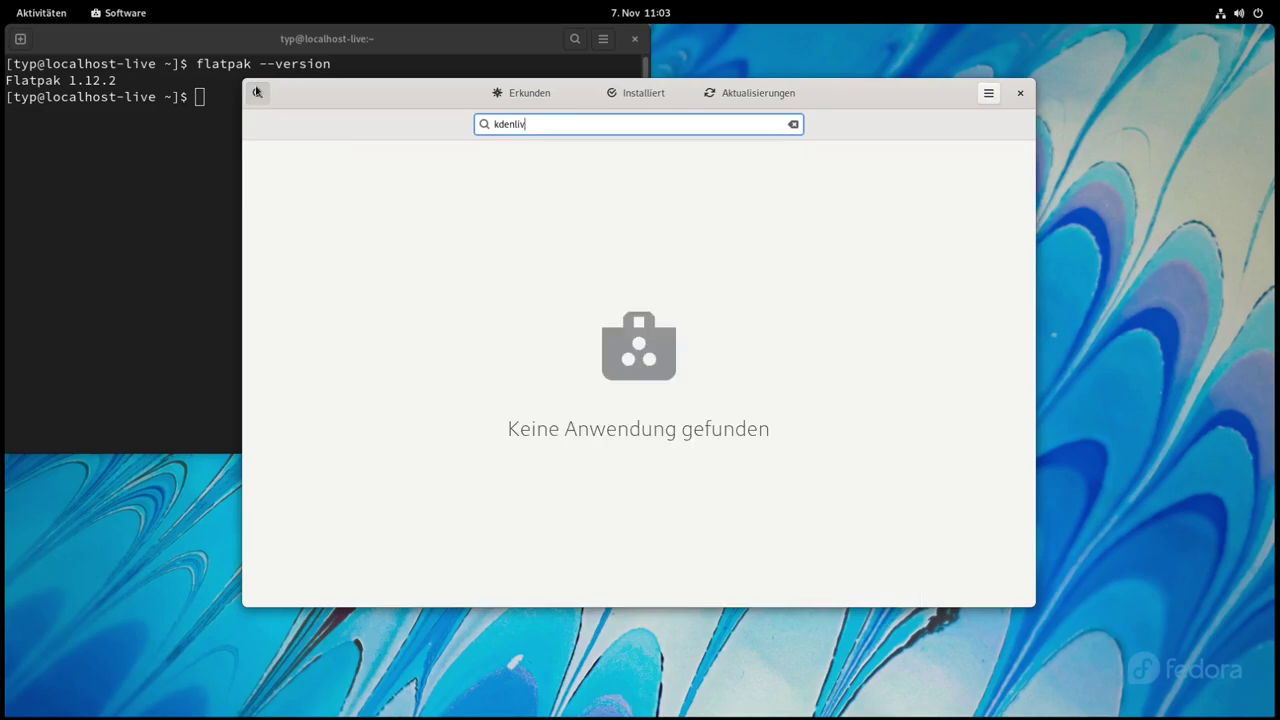
type("e")
key("ctrl+a")
key("BackSpace")
left_click(181, 121)
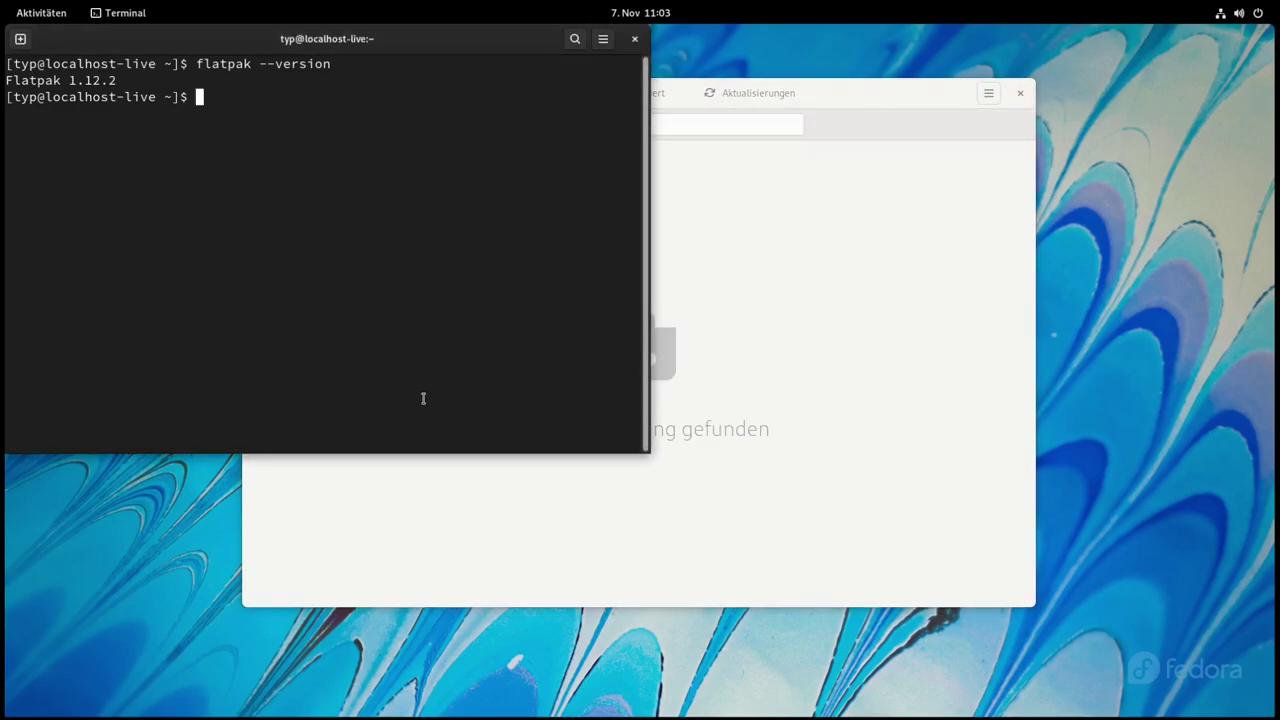
left_click(911, 390)
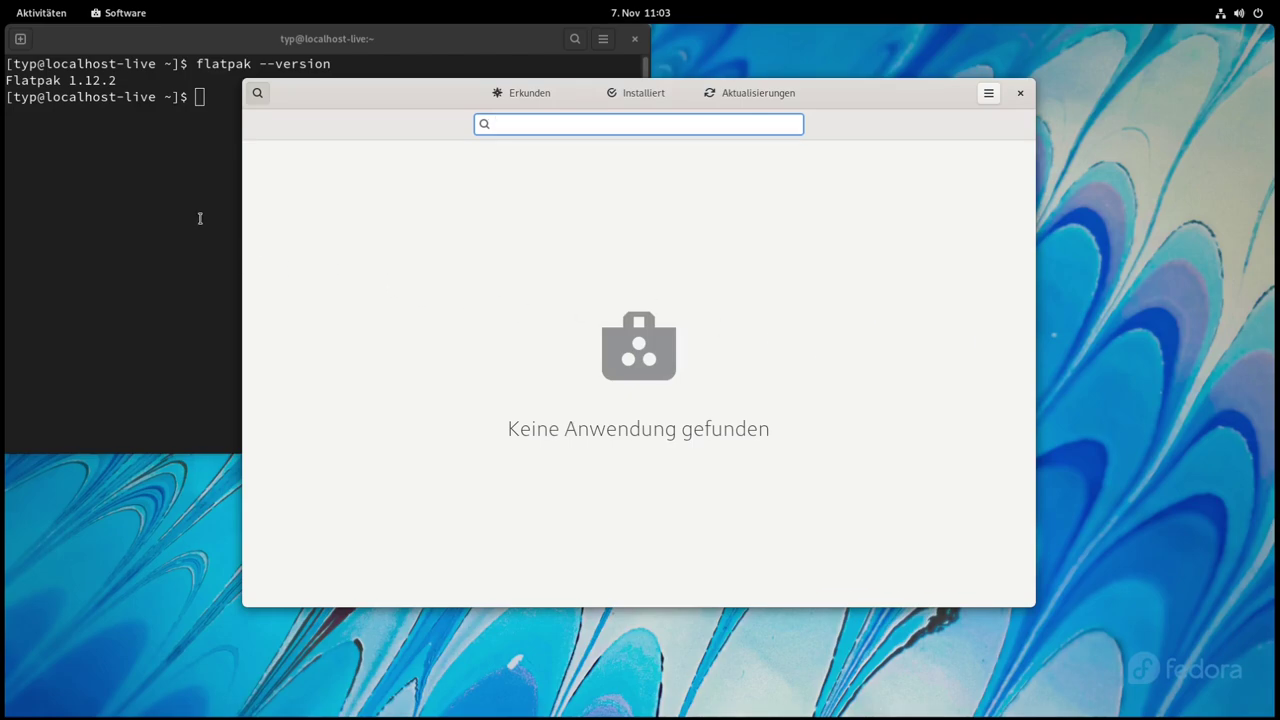
left_click(257, 92)
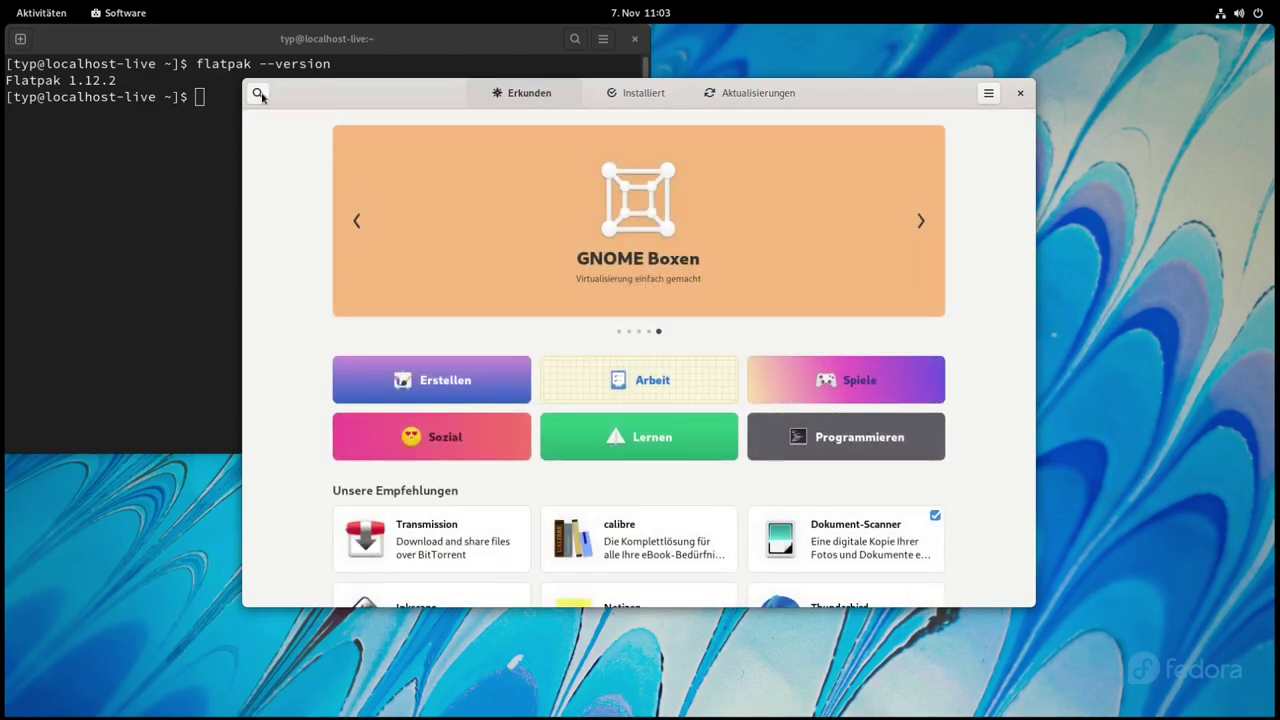
Step: Check the package sources offered for calibre once more and return to the overview of recommended apps
left_click(622, 535)
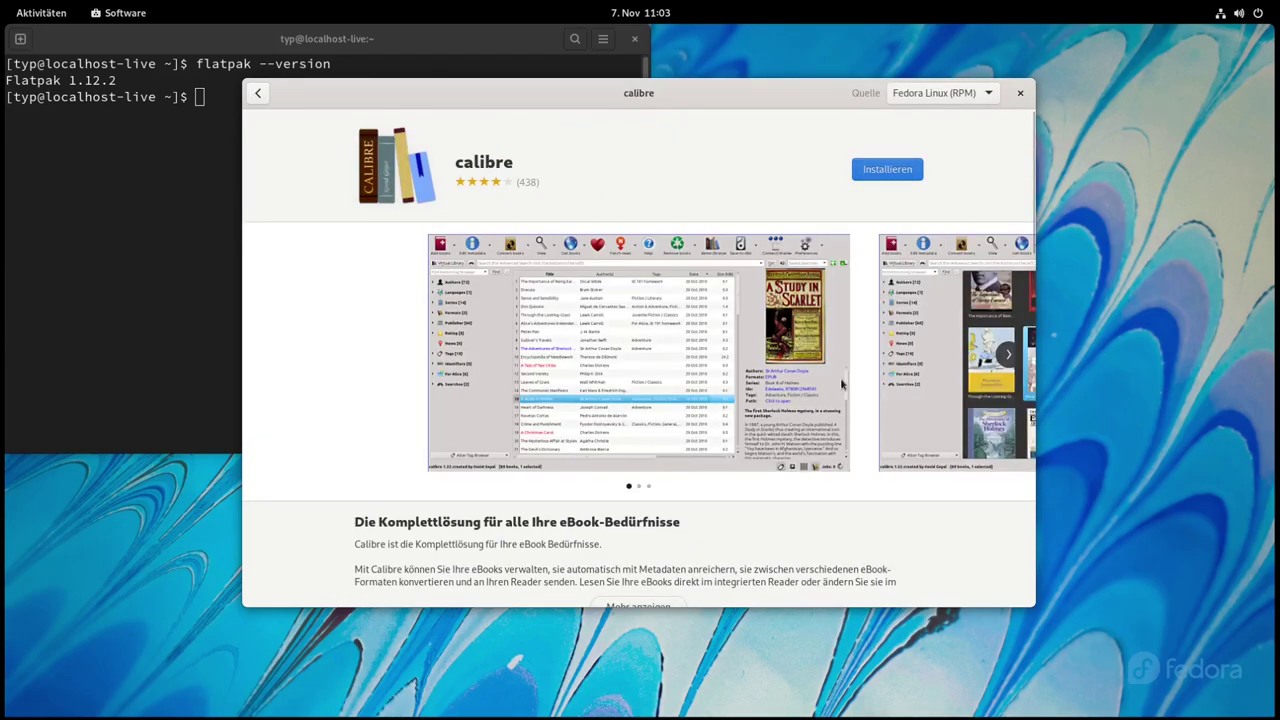
left_click(941, 96)
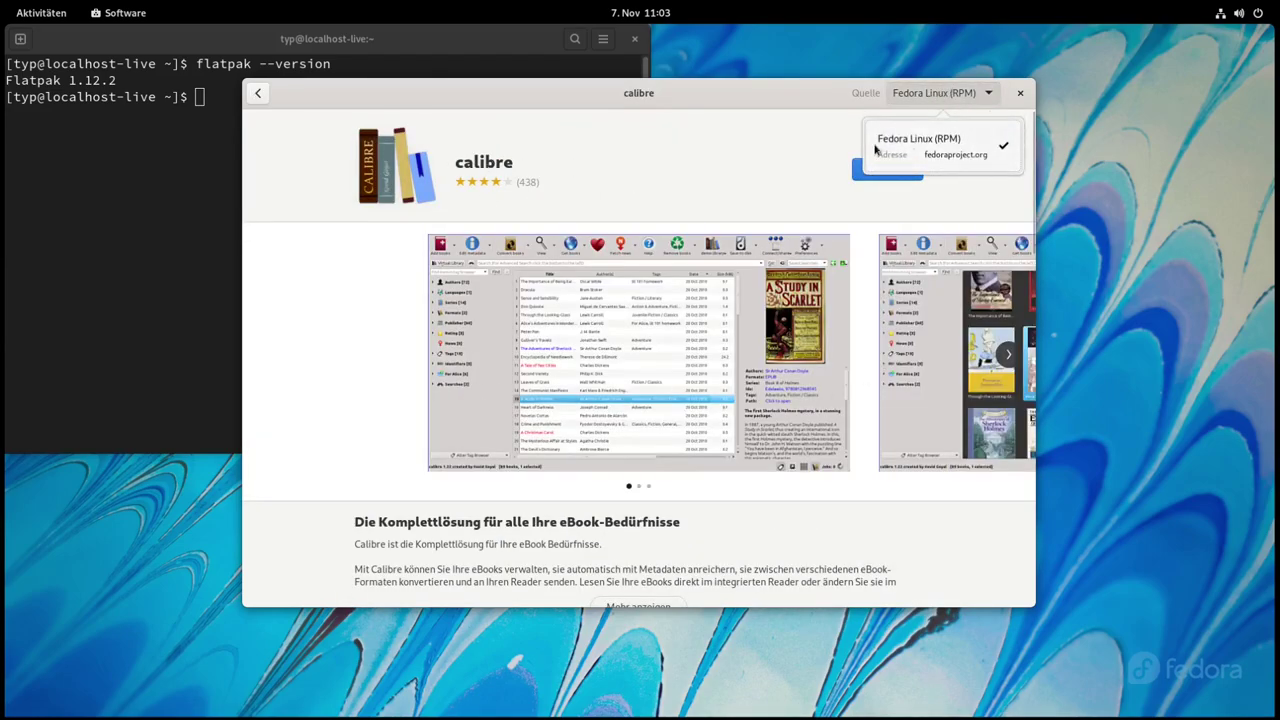
left_click(766, 134)
left_click(258, 93)
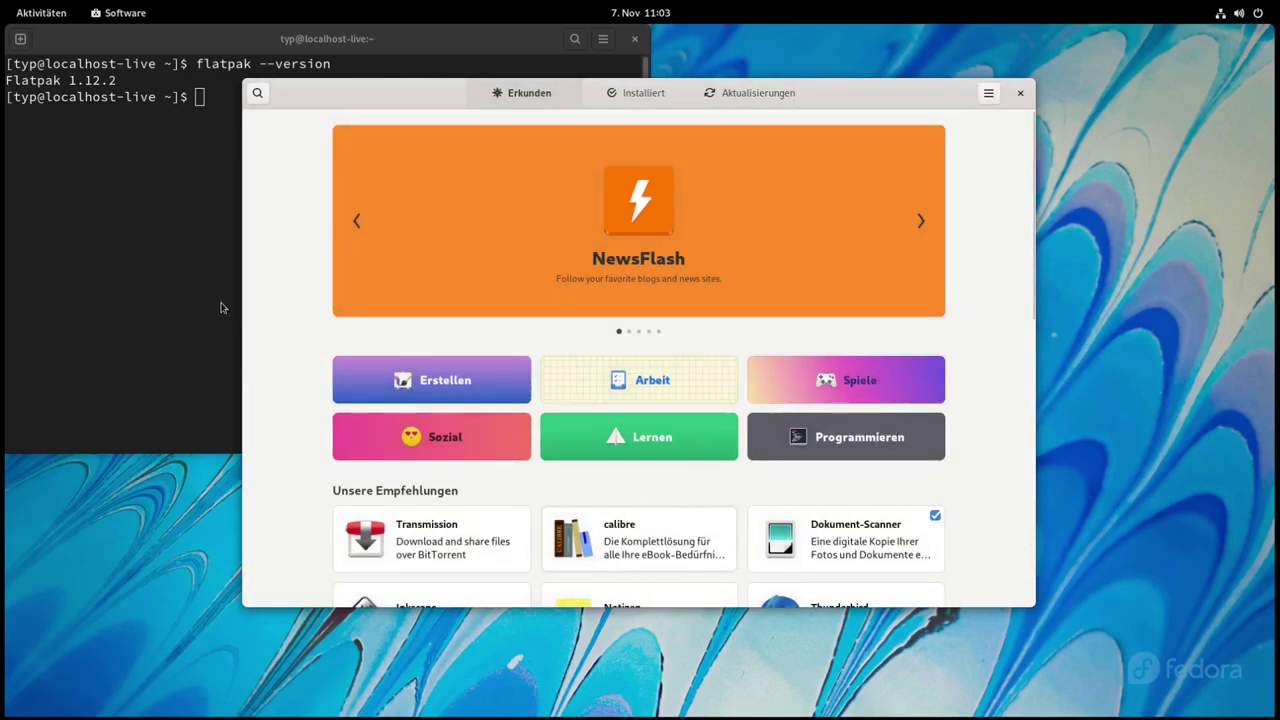
Step: Open Firefox from the activities overview, maximize its window and load flathub.org
left_click(170, 285)
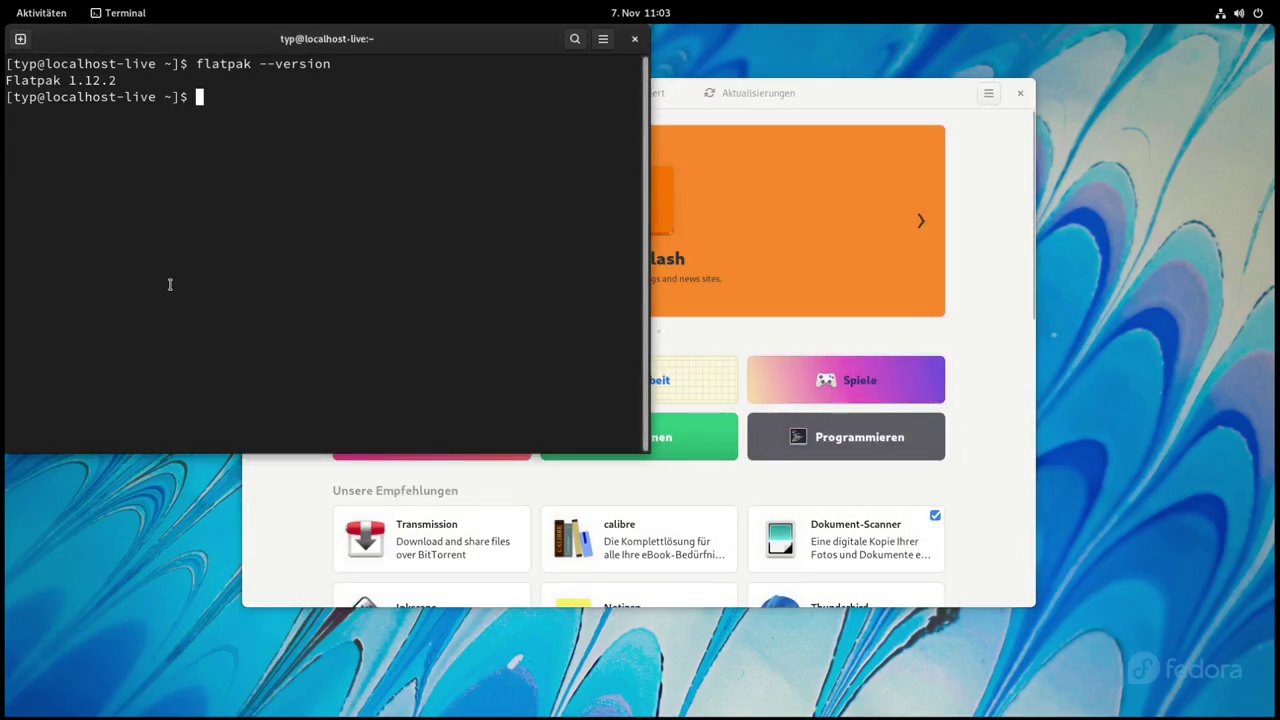
left_click(44, 16)
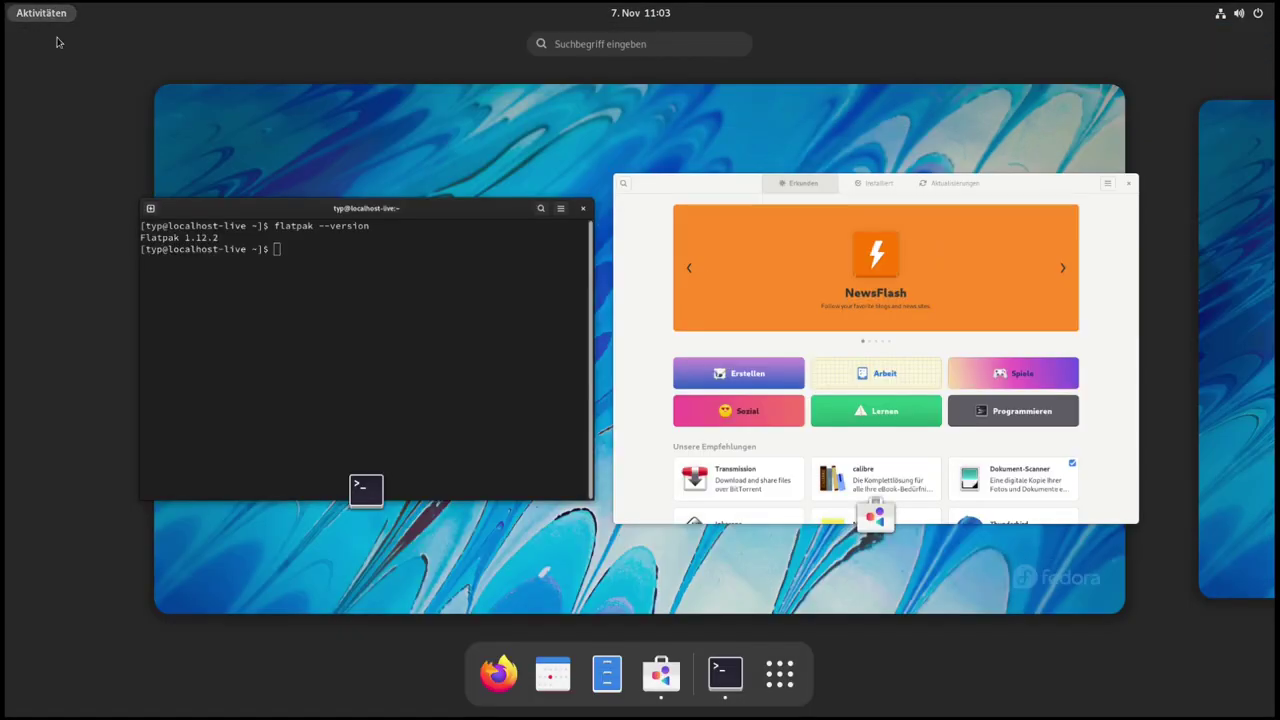
left_click(496, 664)
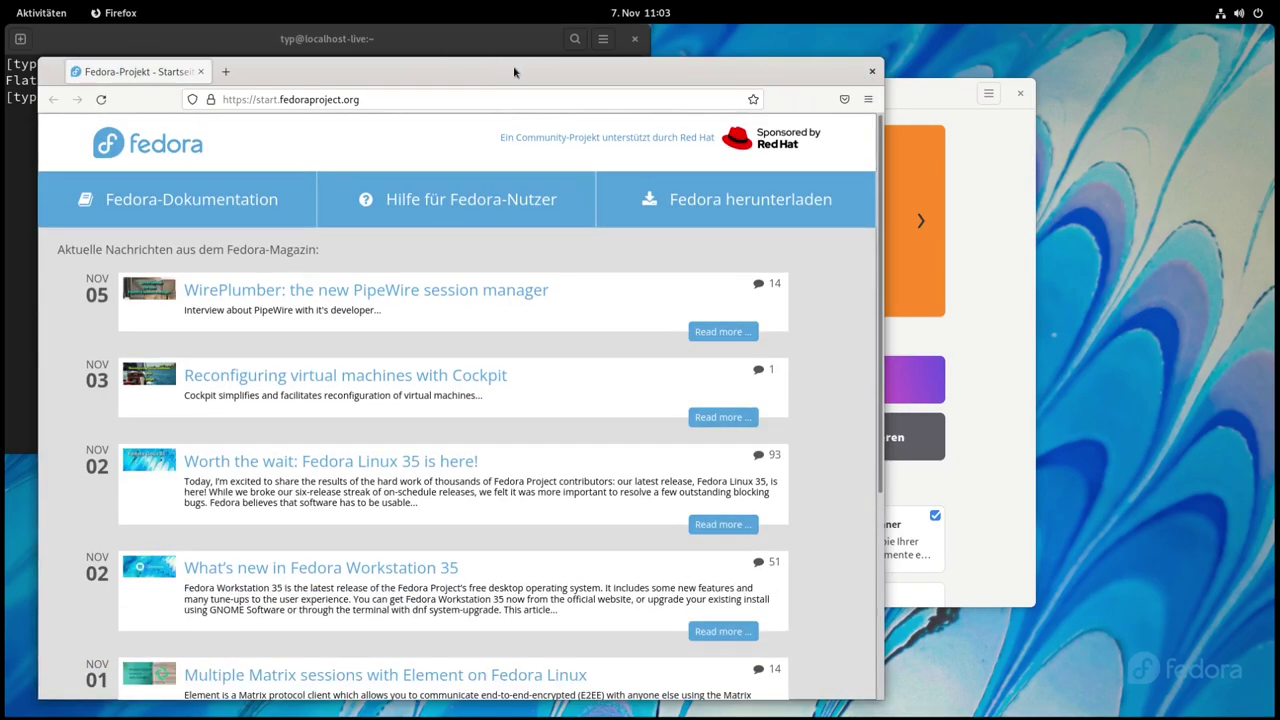
double_click(514, 71)
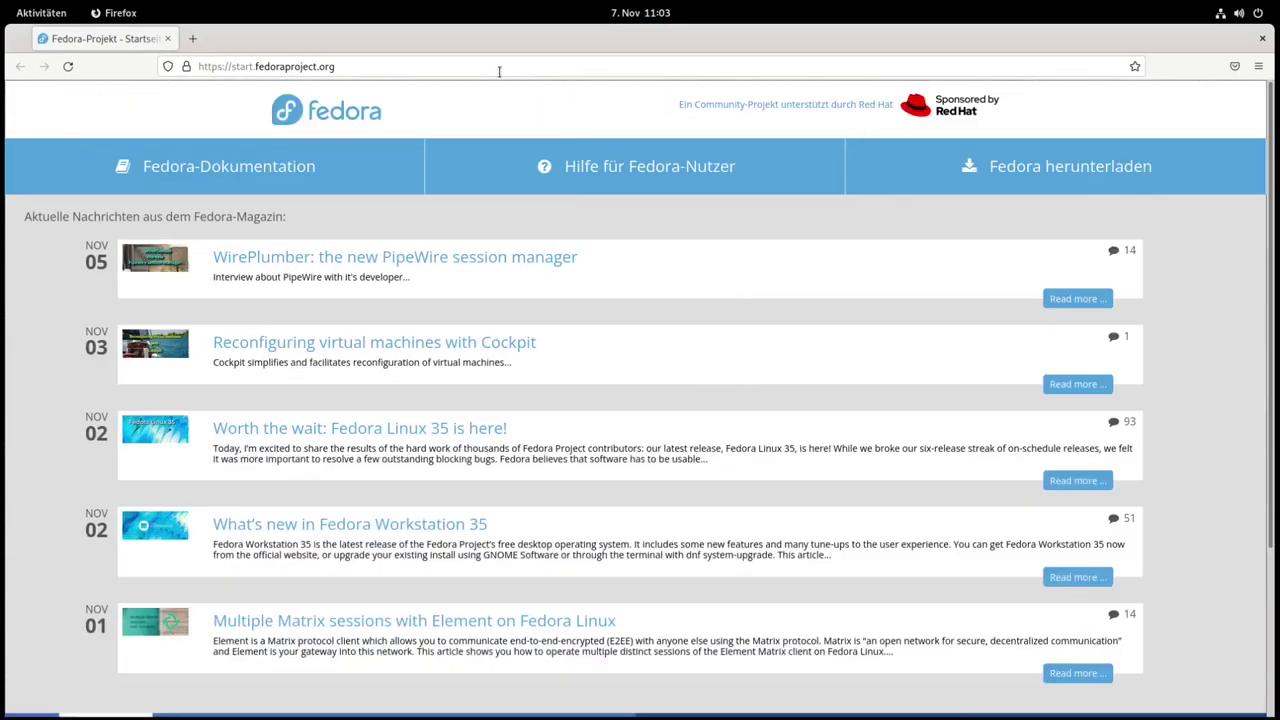
left_click(237, 66)
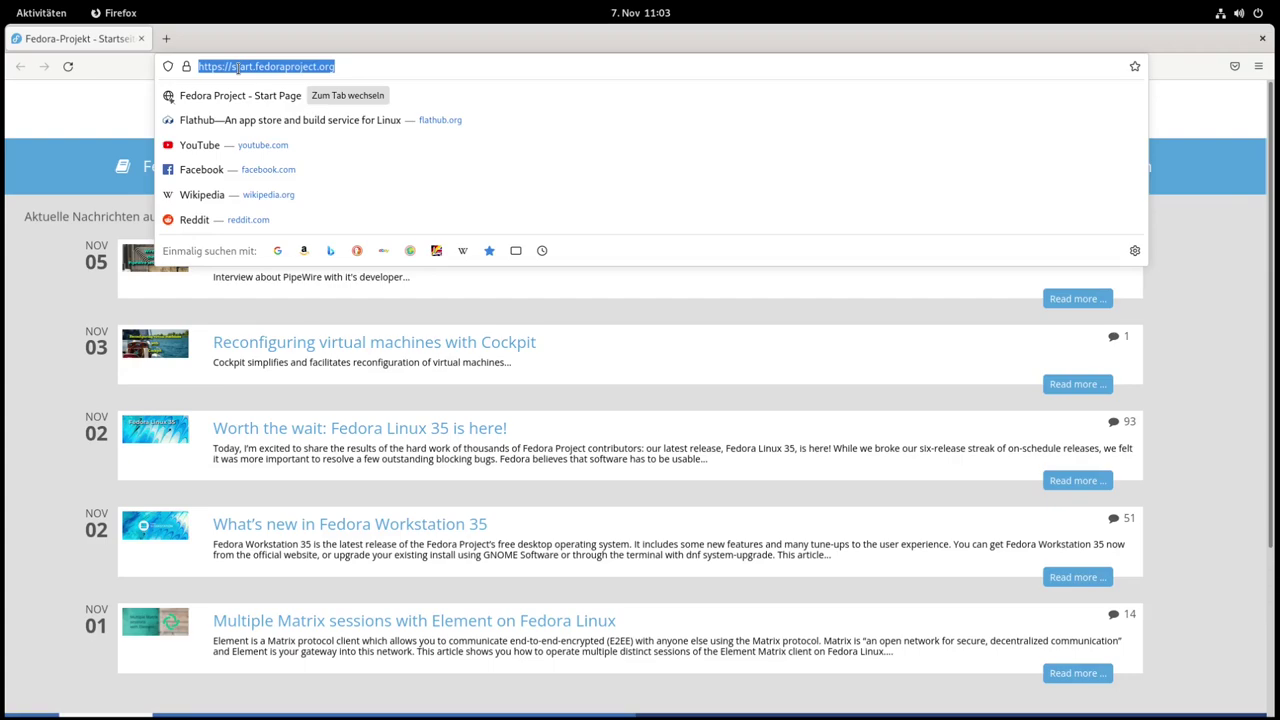
type("flathub")
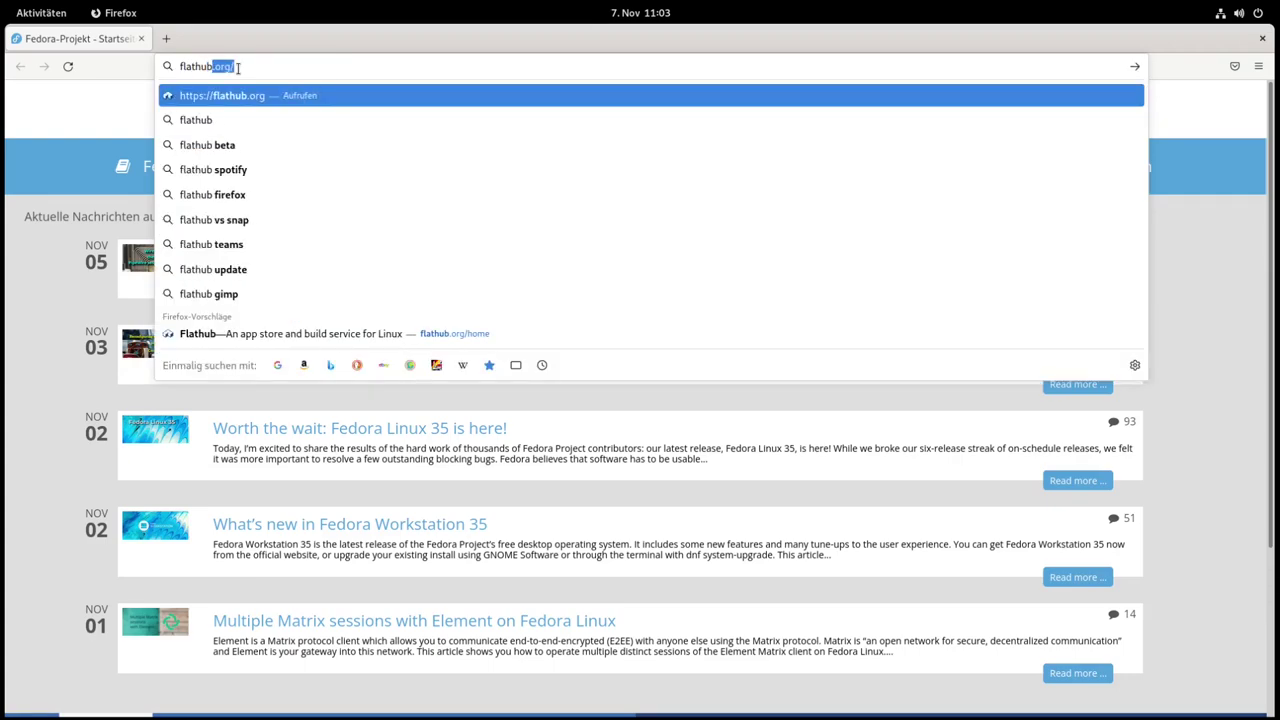
type(".org")
key("Return")
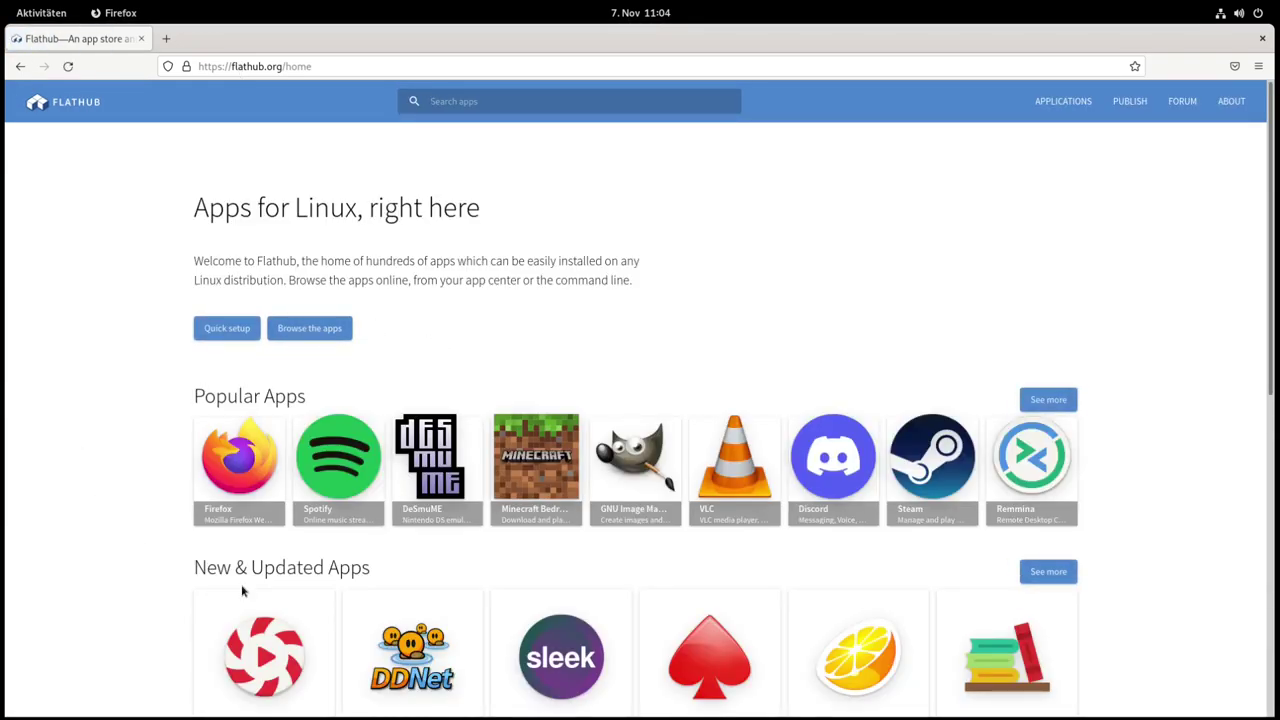
Step: Look over the Flathub home page, search it for kdenlive and open the Kdenlive details page
scroll(145, 273, "down", 1)
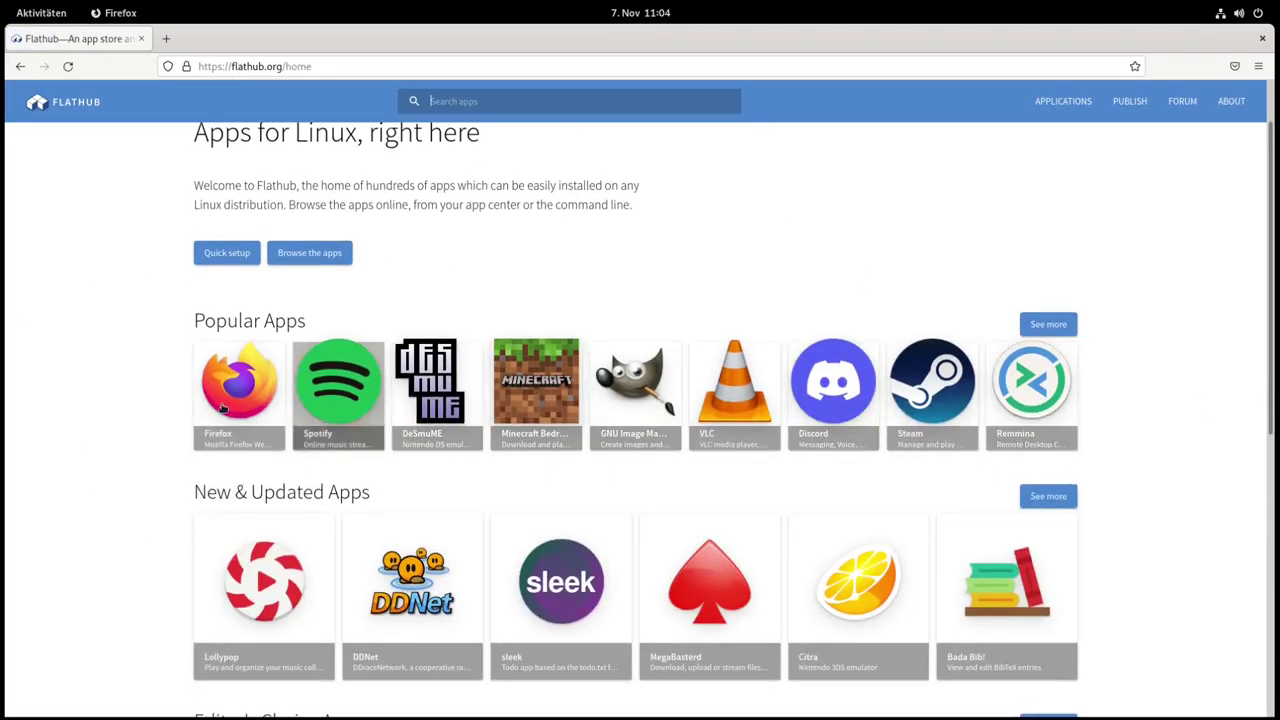
scroll(145, 360, "up", 1)
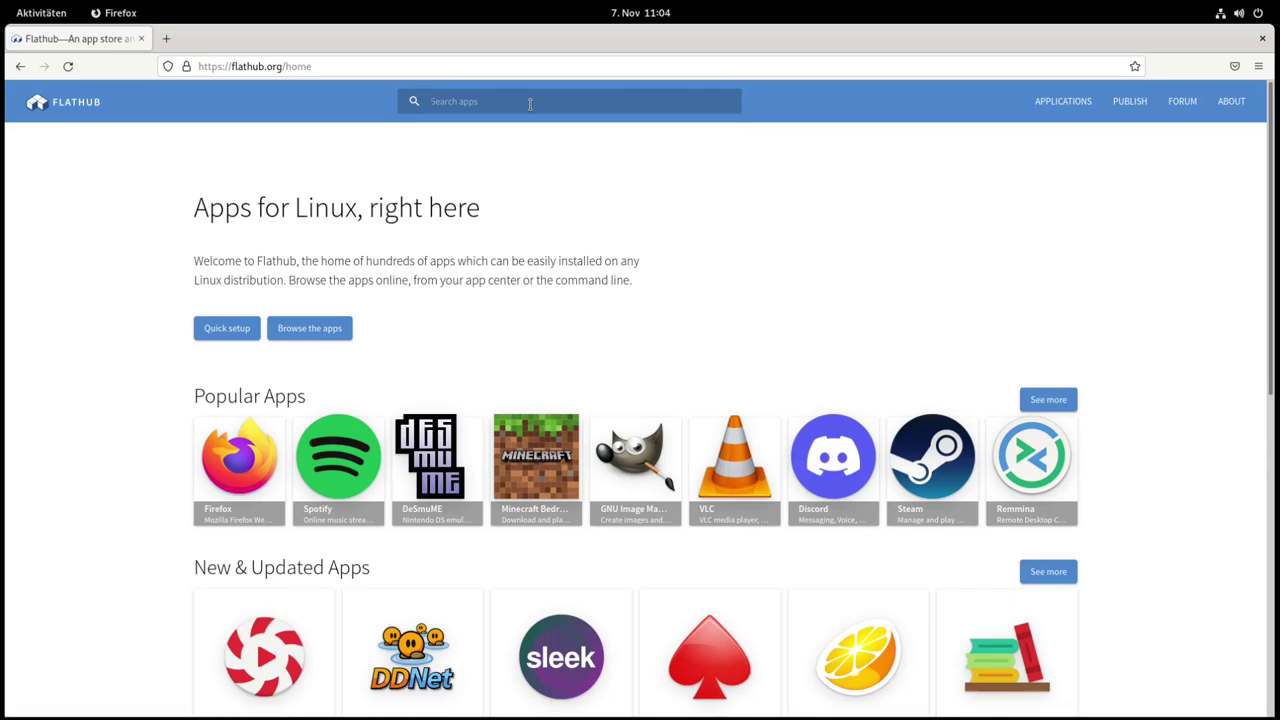
type("kdenlive")
key("Return")
left_click(269, 306)
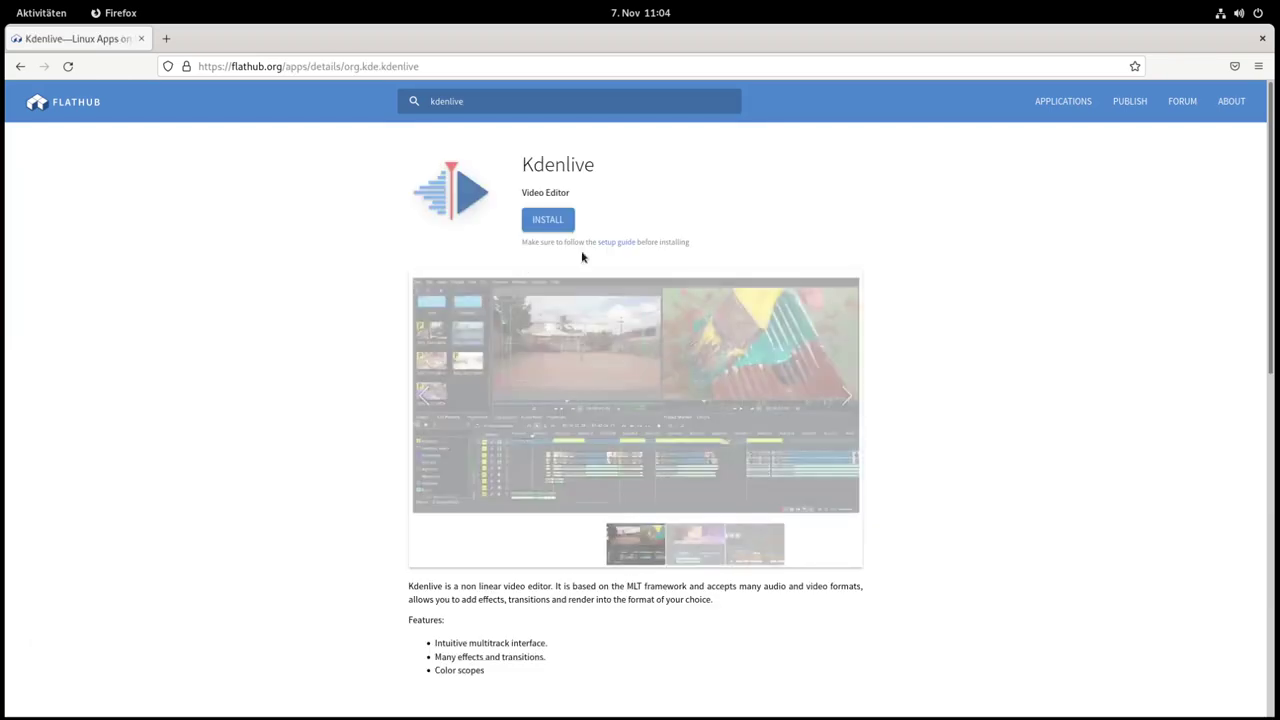
Step: Try to install Kdenlive from Flathub by opening org.kde.kdenlive.flatpakref with Software-Installation, and dismiss the resulting notification
left_click(548, 219)
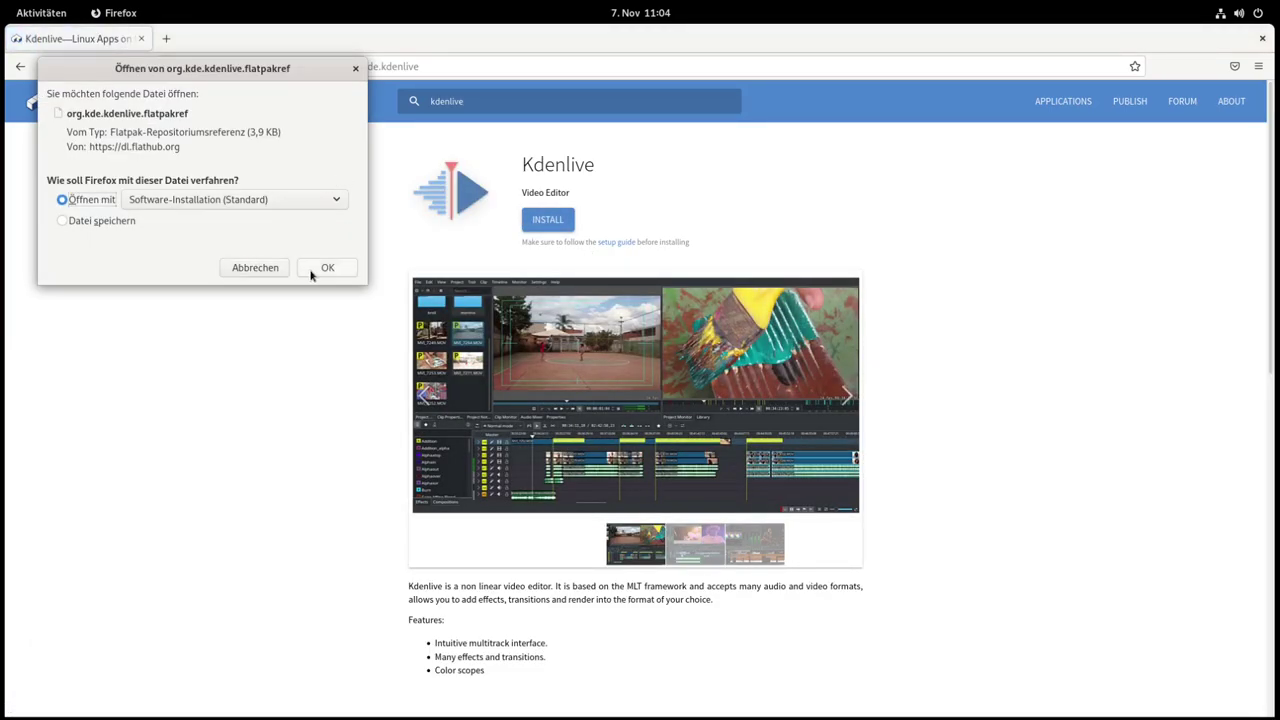
left_click(318, 271)
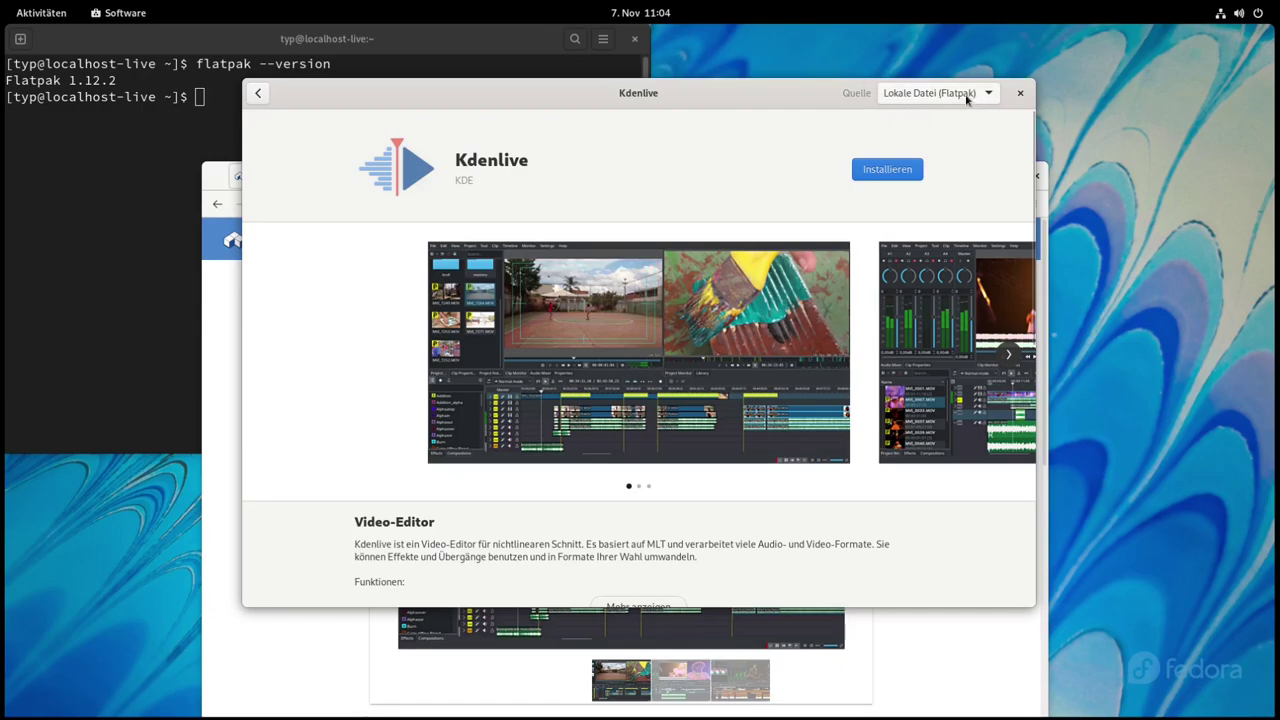
left_click(882, 175)
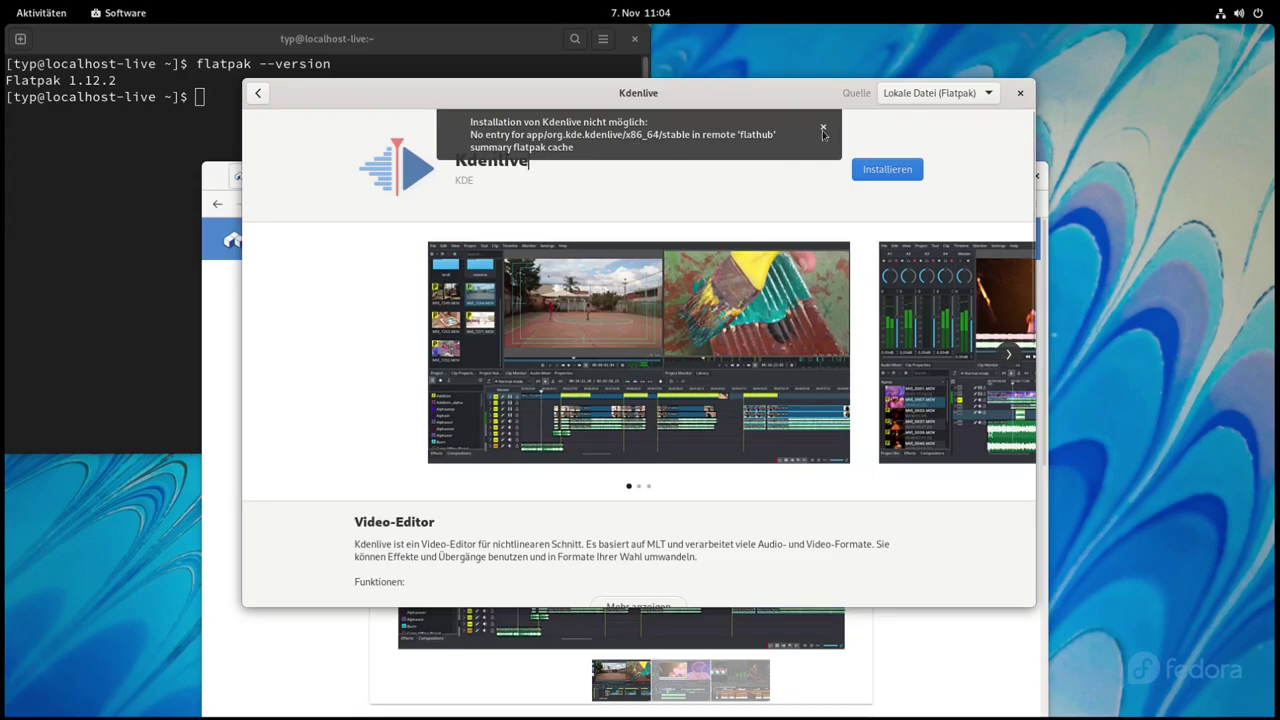
left_click(823, 130)
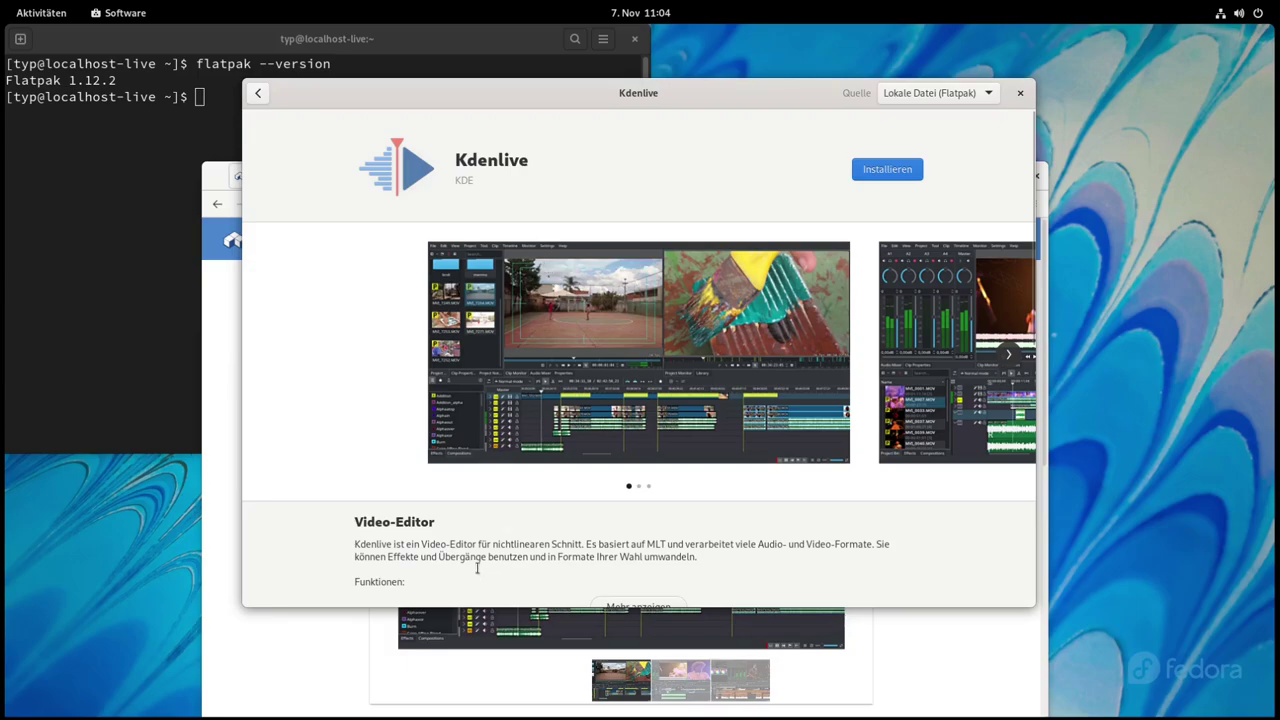
Step: Switch back to Firefox, maximize it and open the Fedora instructions in Flathub's Quick setup
left_click(265, 651)
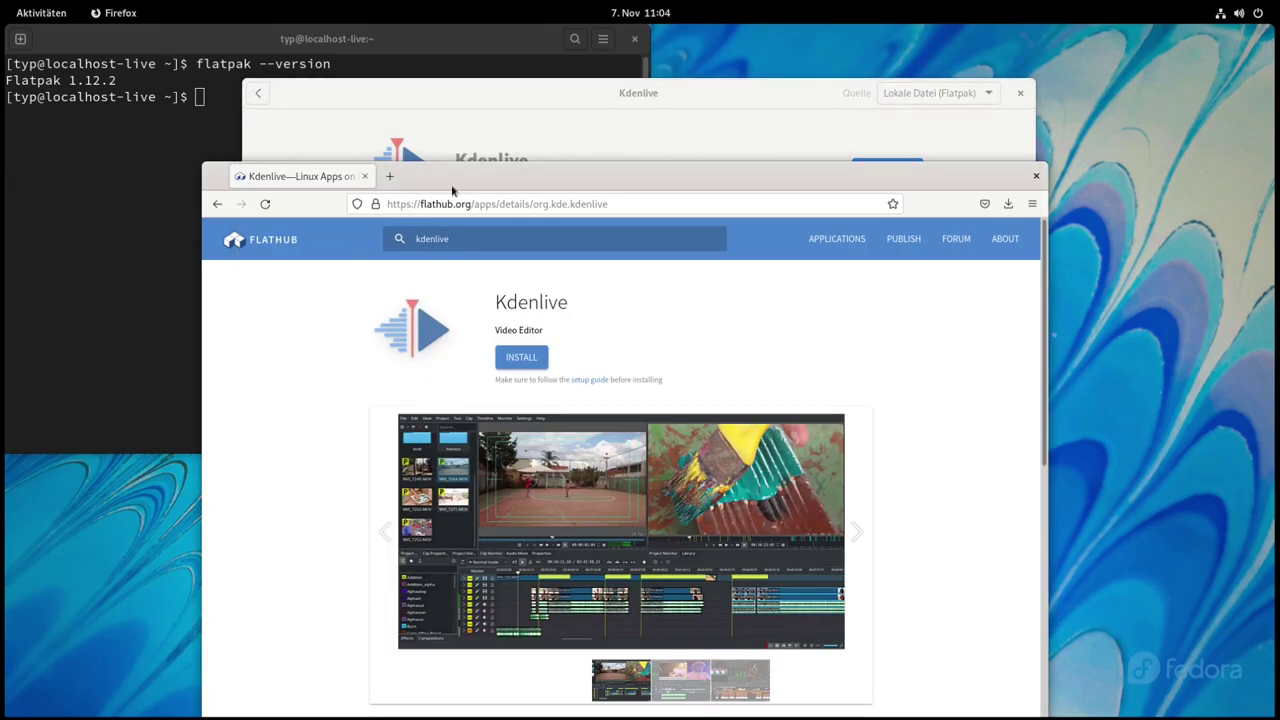
double_click(527, 186)
left_click(70, 104)
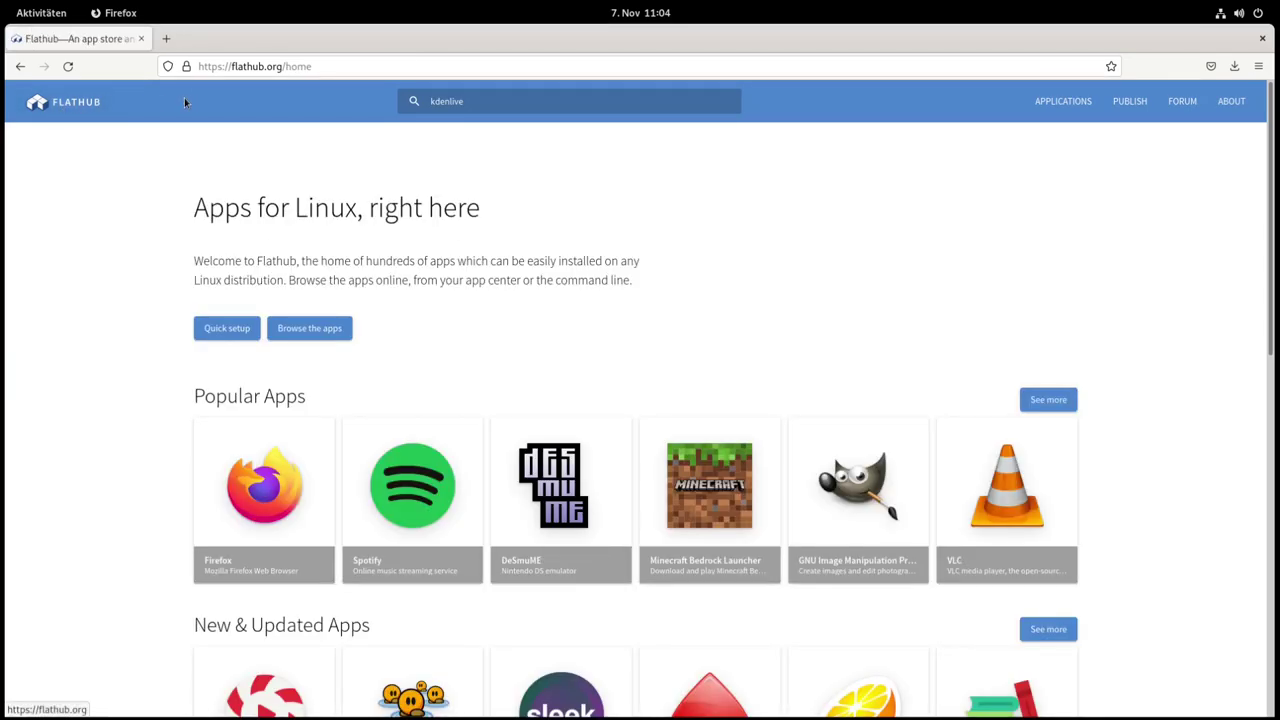
left_click(222, 331)
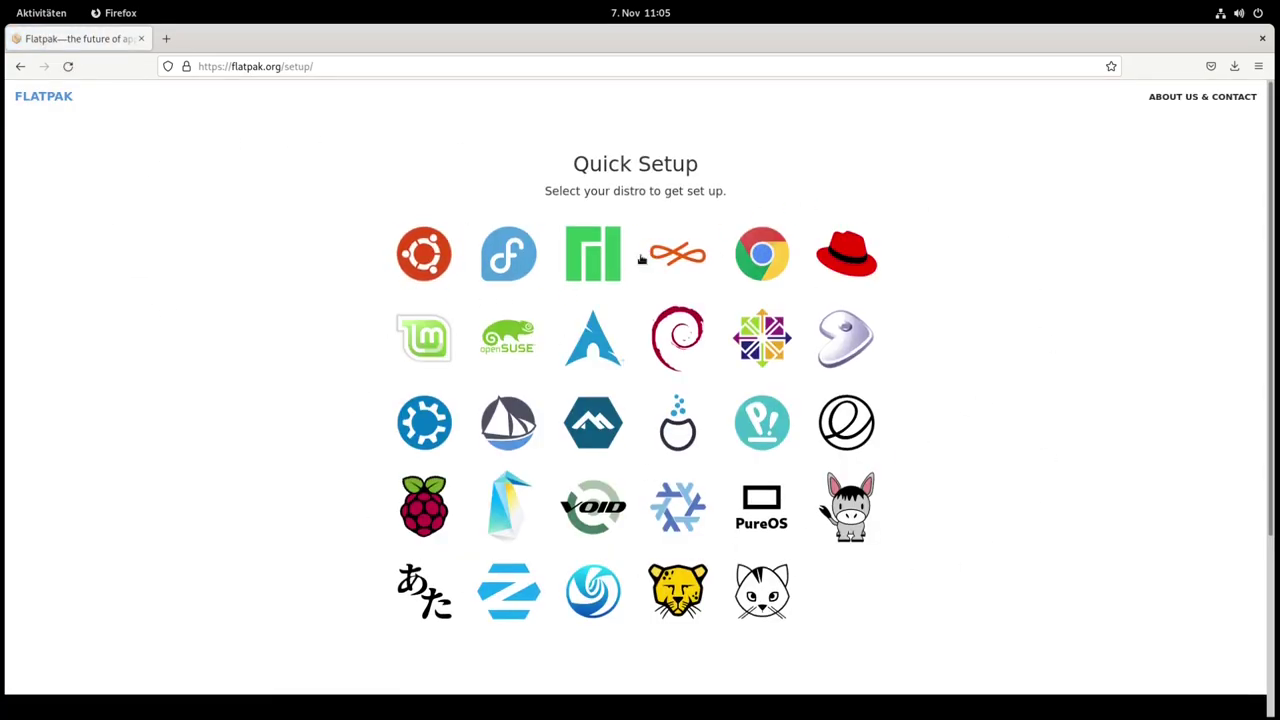
left_click(505, 257)
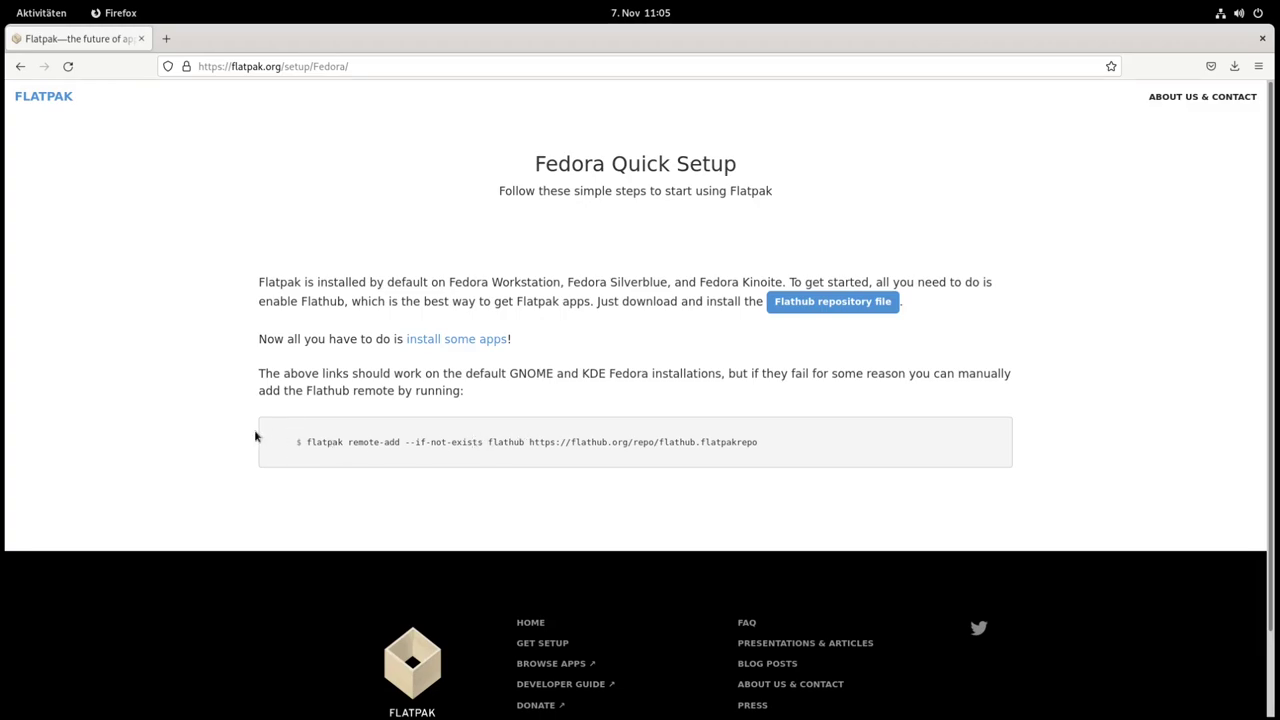
Step: Install the Flathub repository file with Software-Installation, authenticate with the account password and close the Flathub window
left_click(833, 304)
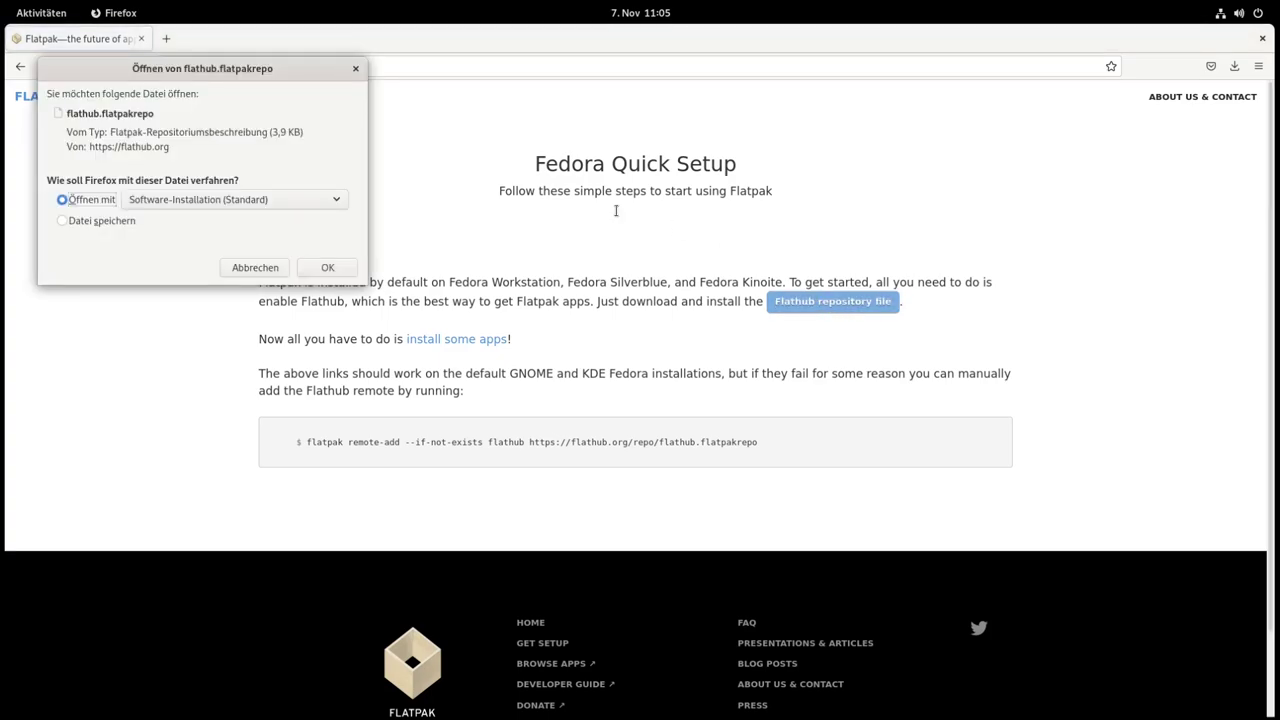
left_click(322, 268)
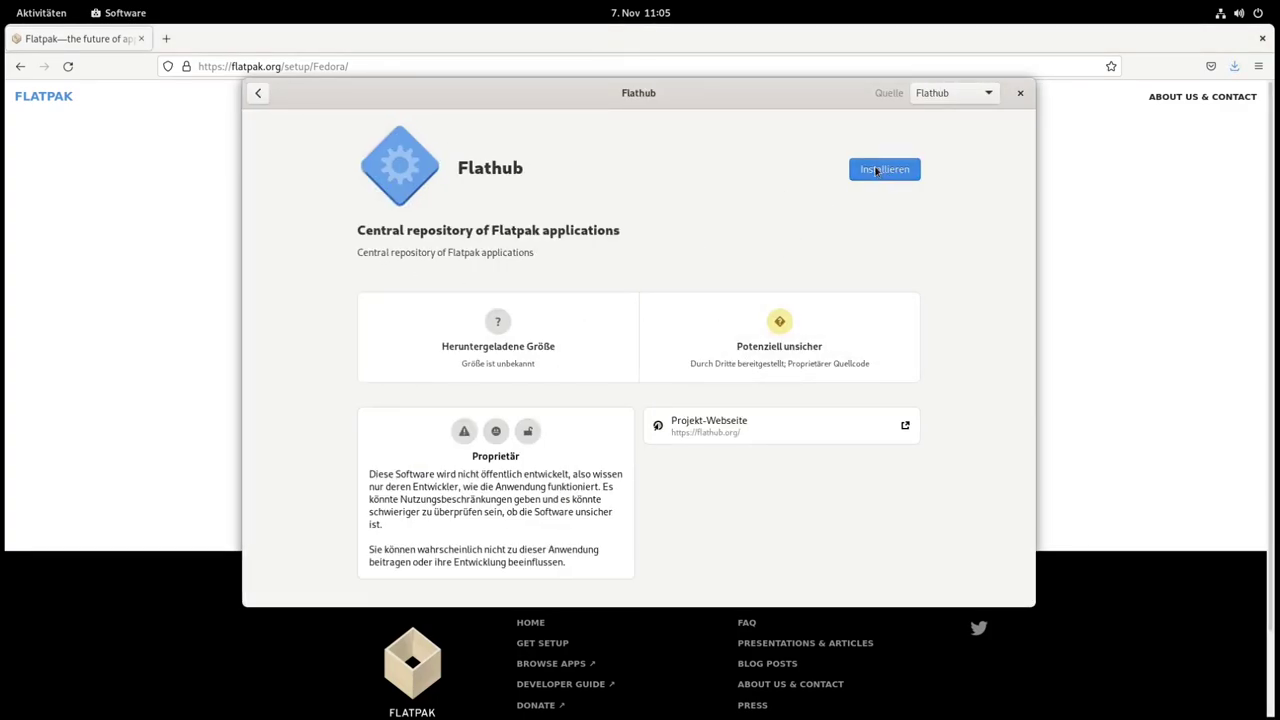
left_click(878, 171)
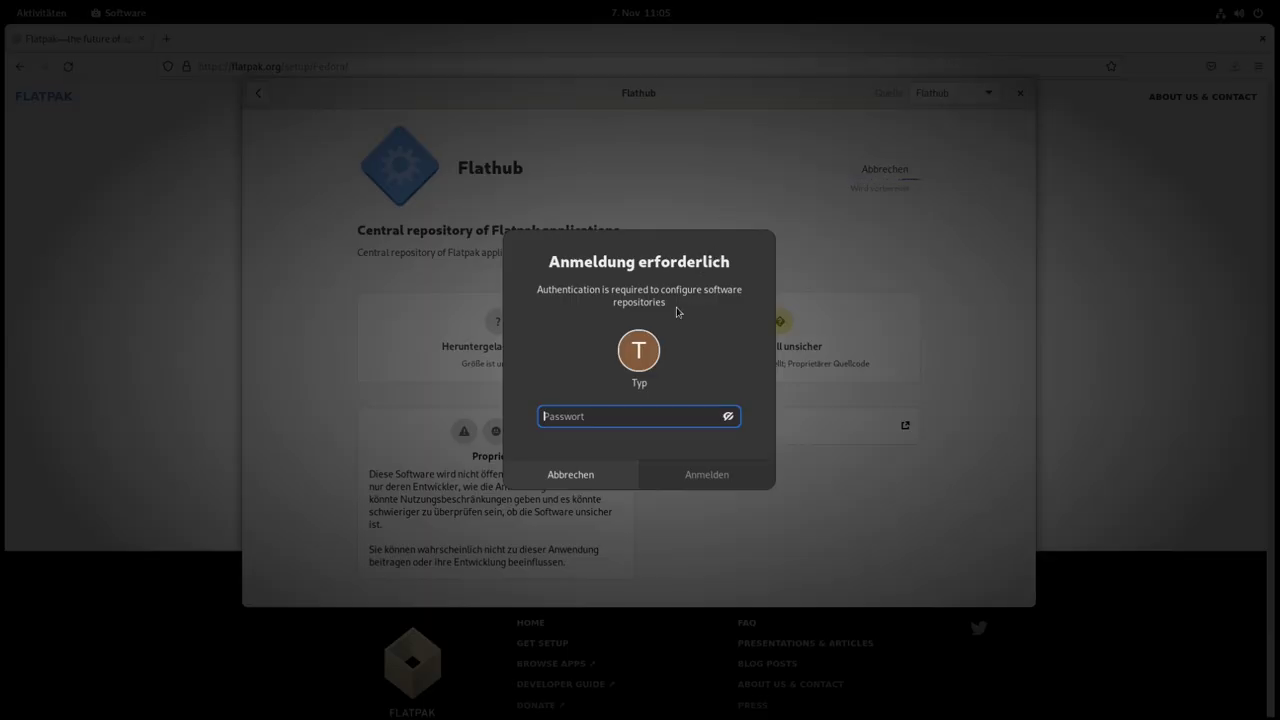
type("****")
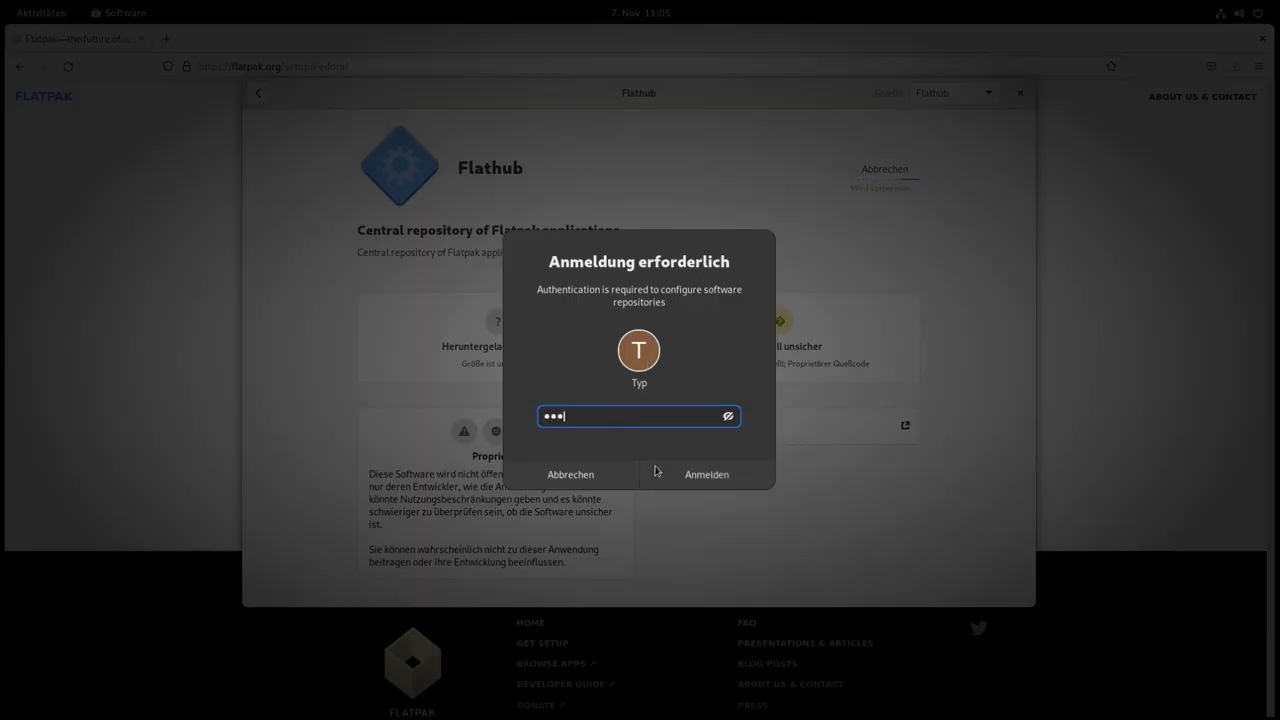
left_click(657, 471)
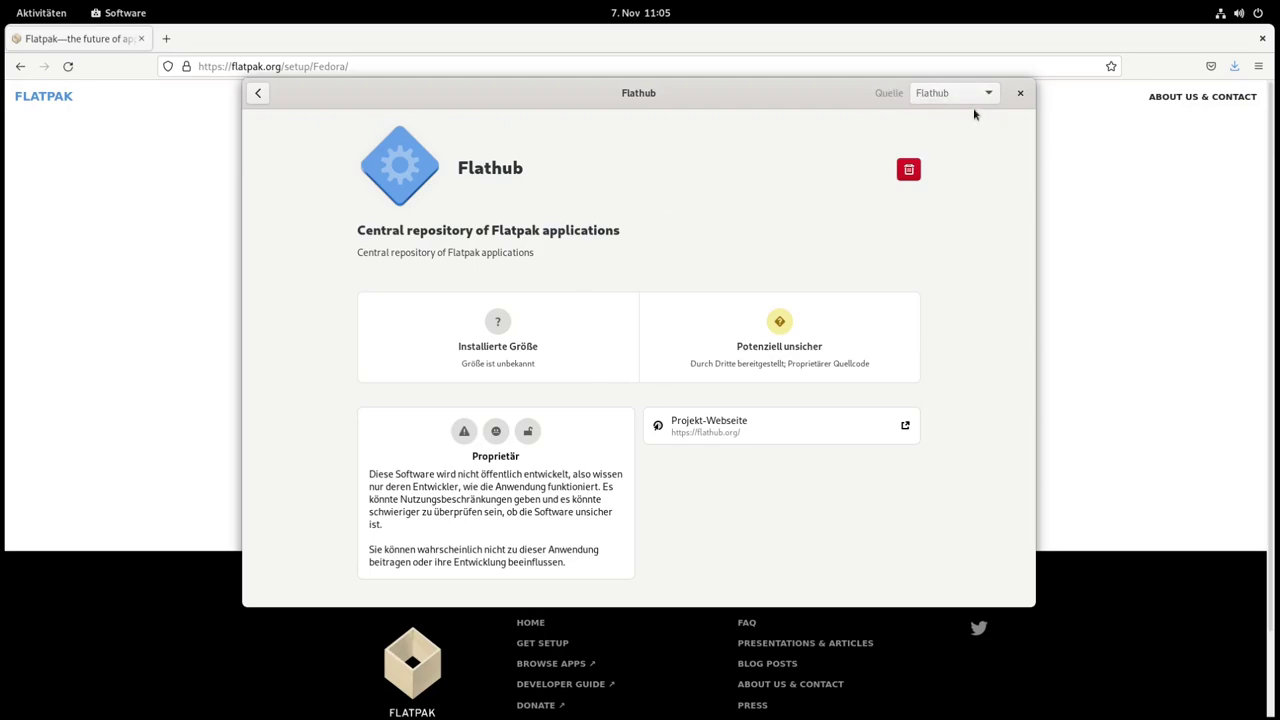
left_click(1020, 93)
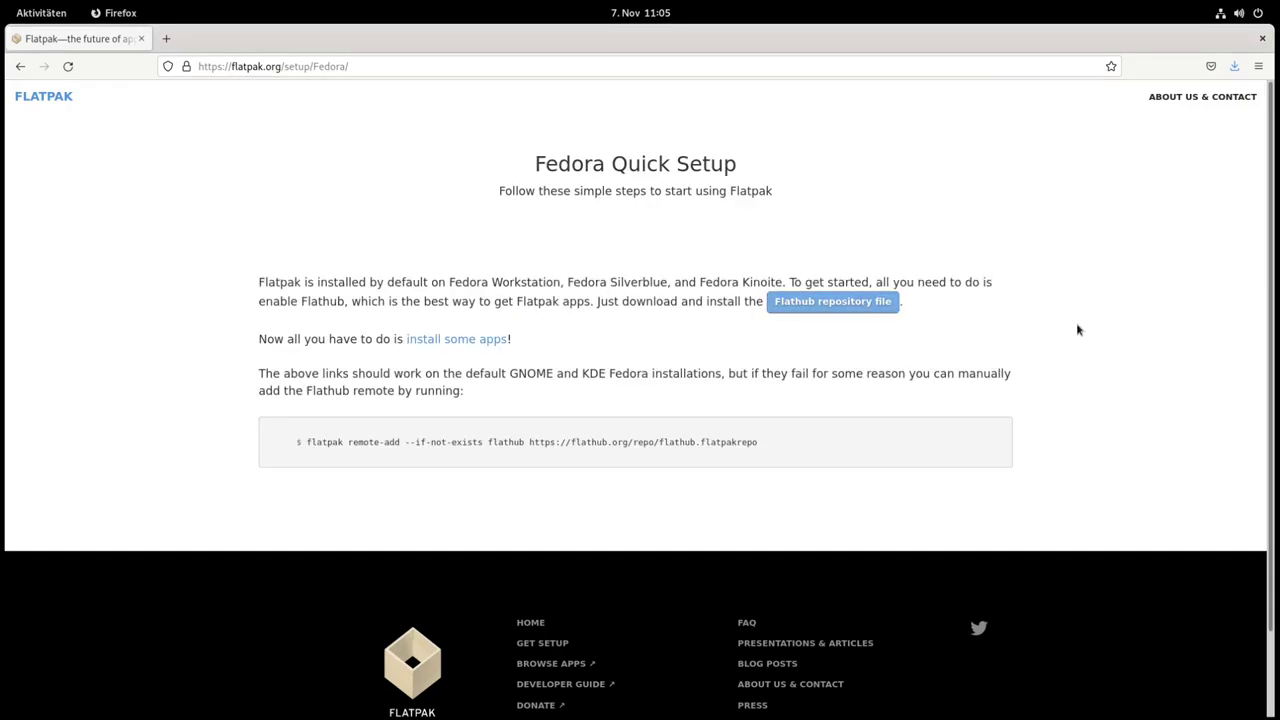
Step: Return to the Flathub home page, search it for kdenlive and open the Kdenlive details page
left_click(20, 68)
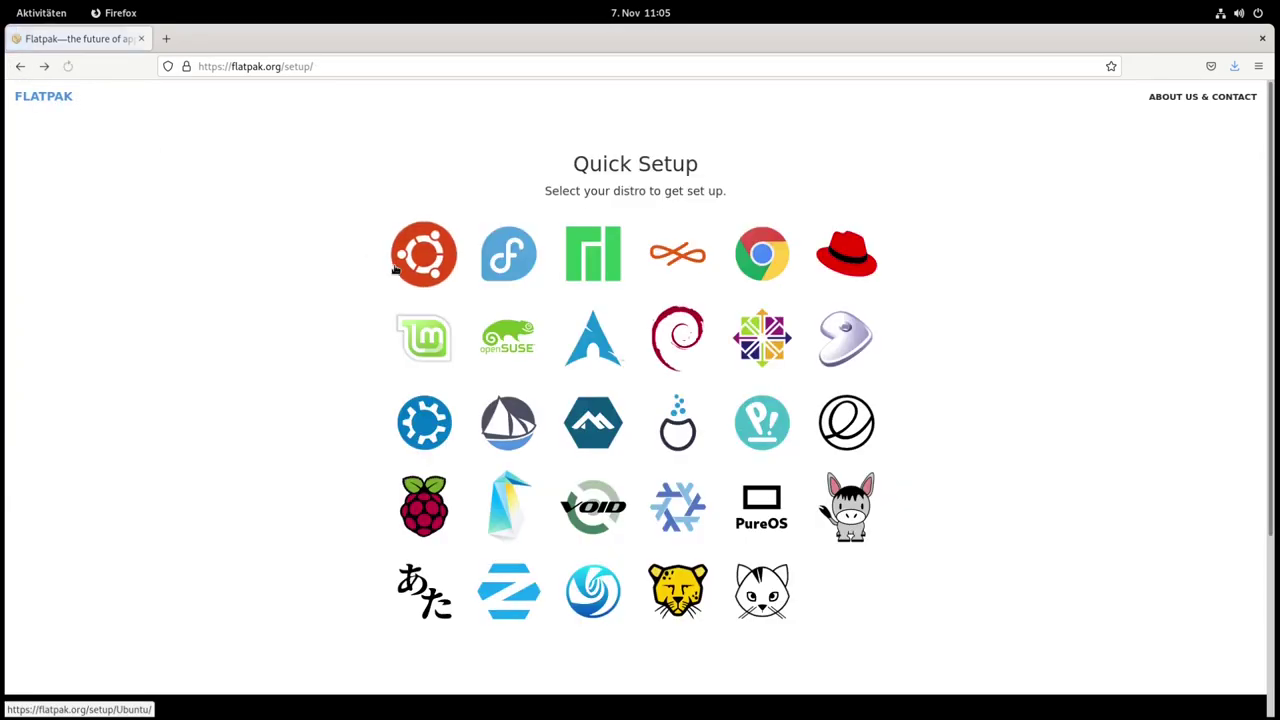
left_click(20, 67)
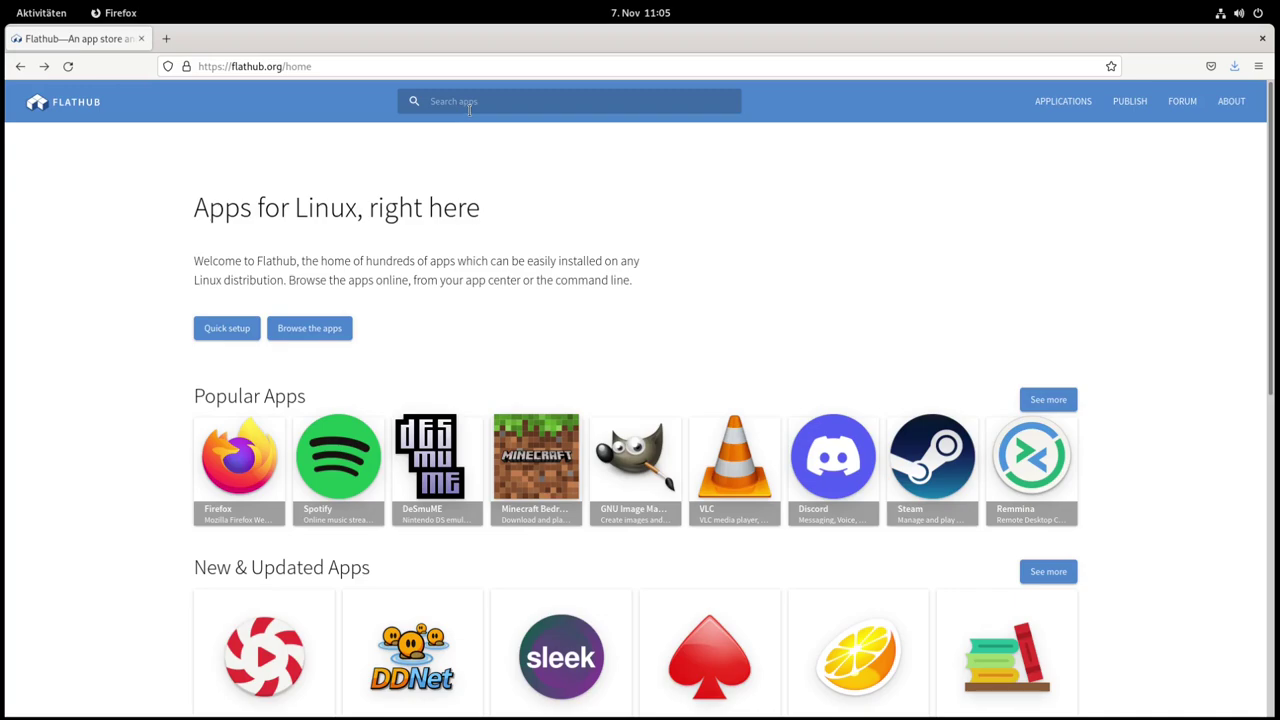
type("kdenlive")
key("Return")
left_click(266, 310)
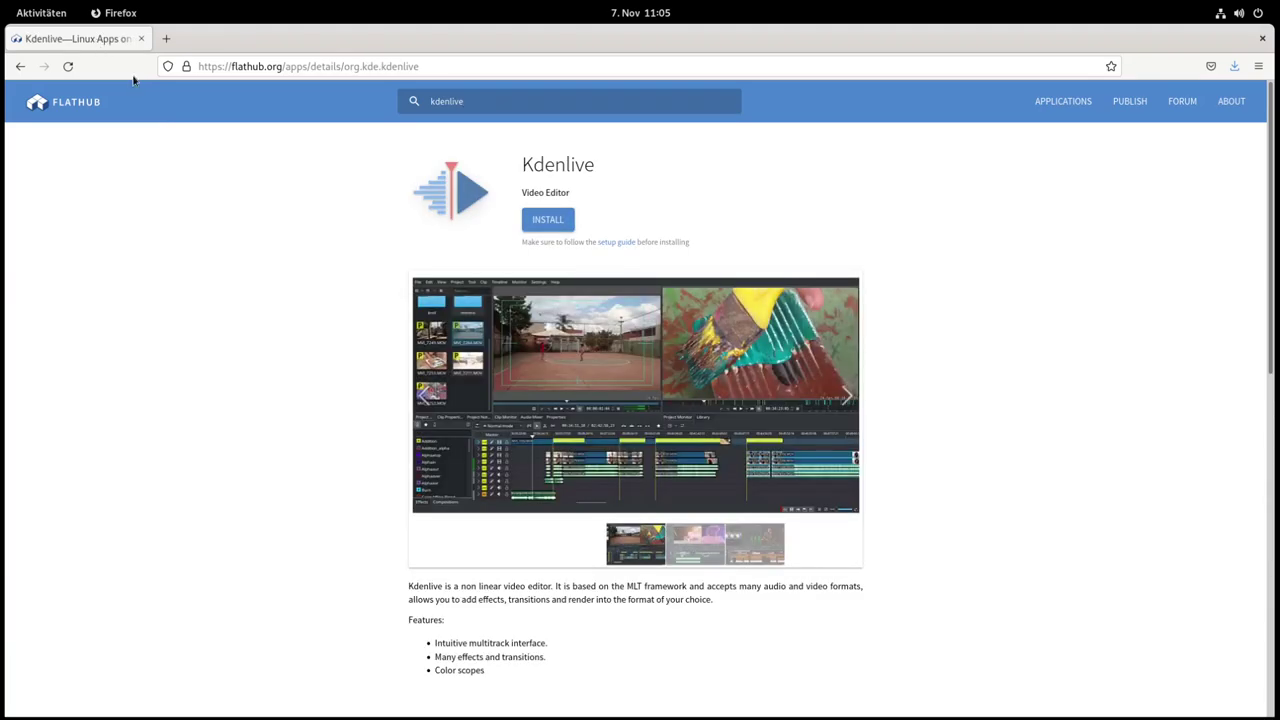
Step: Open Software from the activities overview, reposition its window and show the Erkunden page
left_click(41, 13)
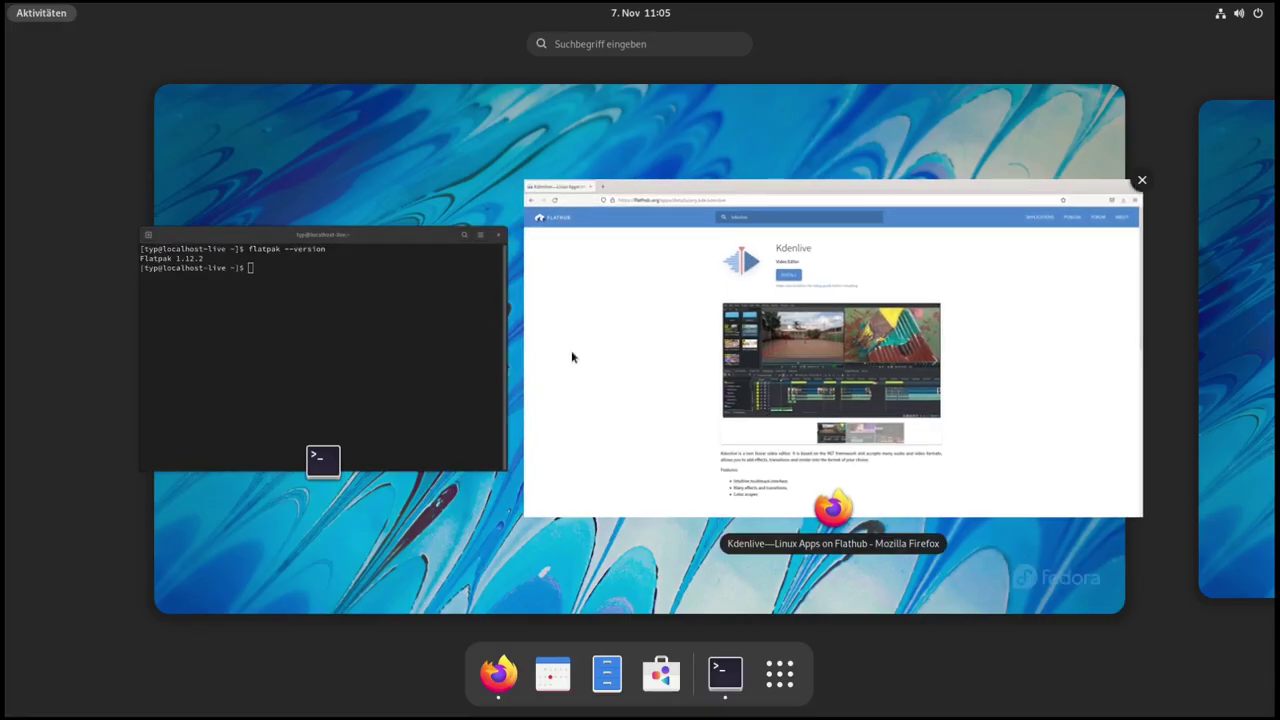
left_click(661, 673)
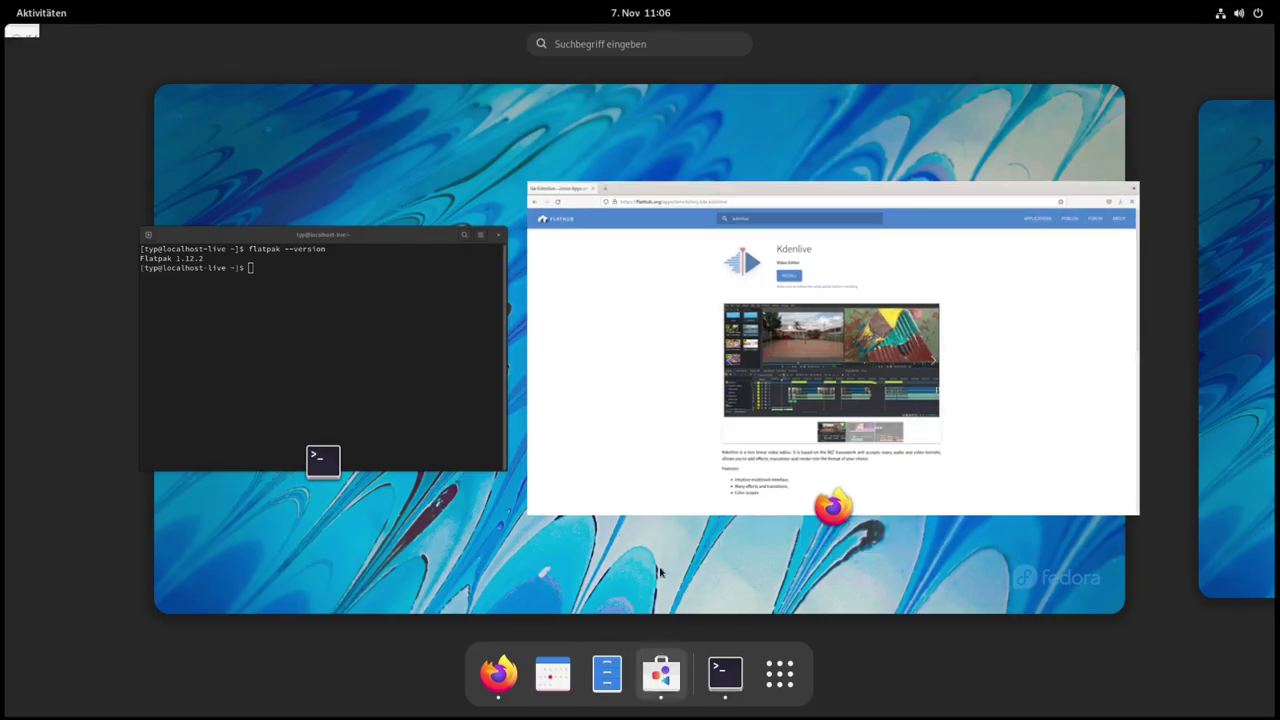
left_click_drag(651, 66, 879, 120)
left_click(762, 127)
left_click(517, 128)
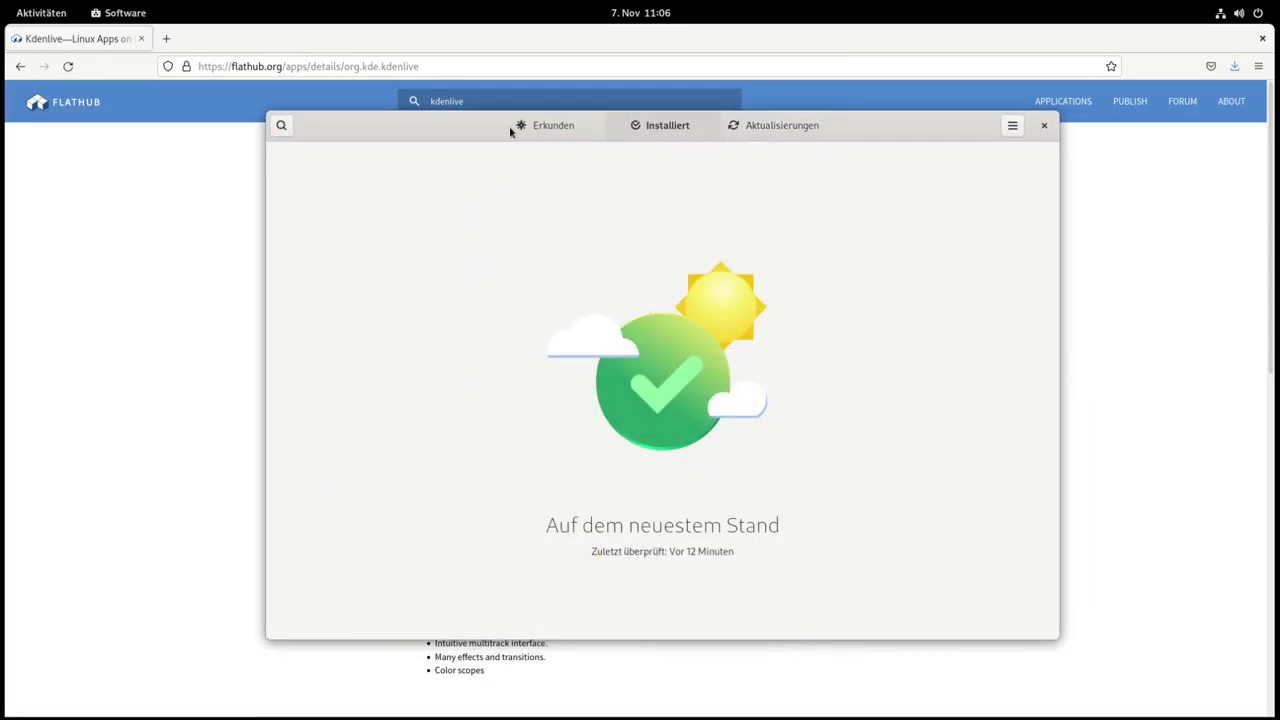
Step: Search Software for kdenlive and open the Kdenlive page
left_click(281, 126)
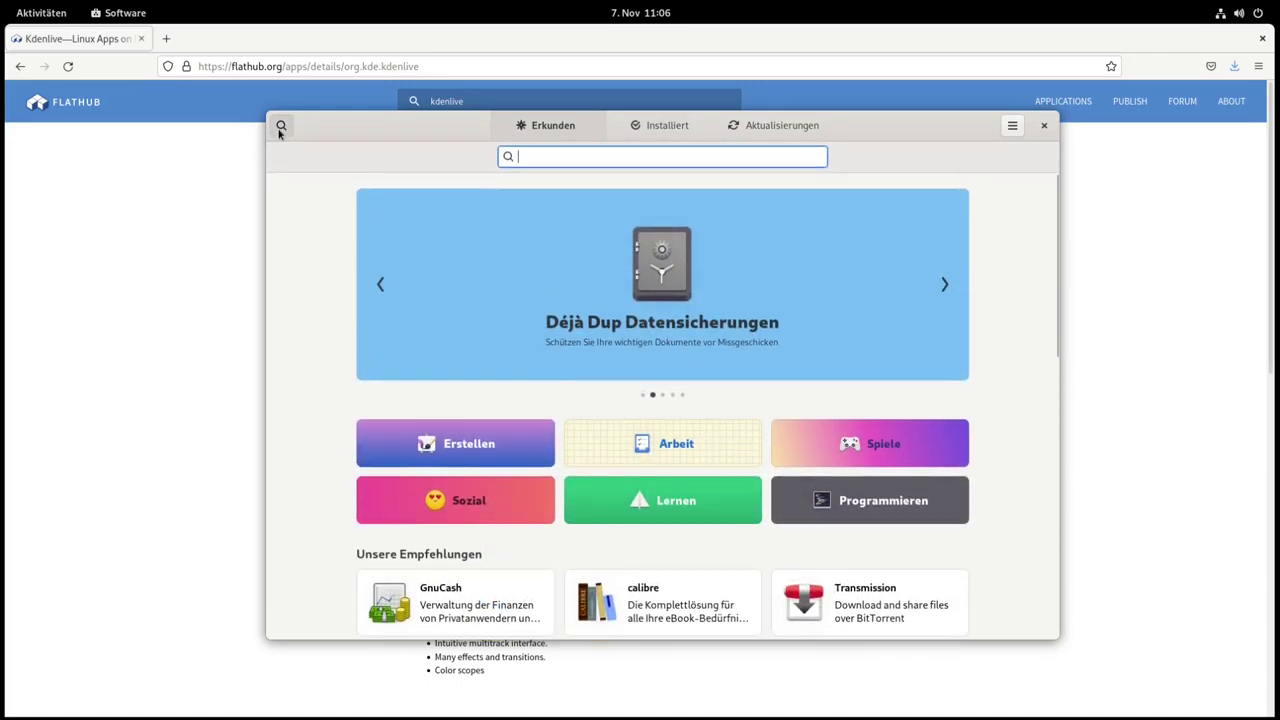
type("kde")
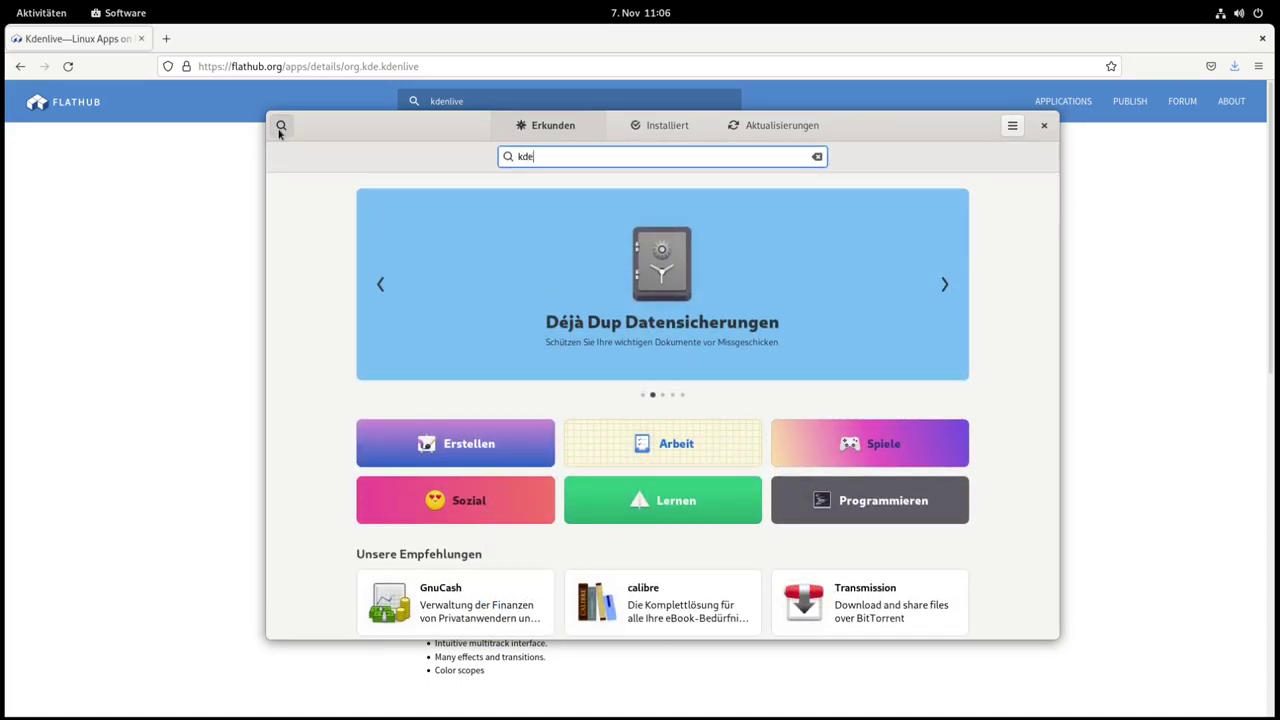
type("nlive")
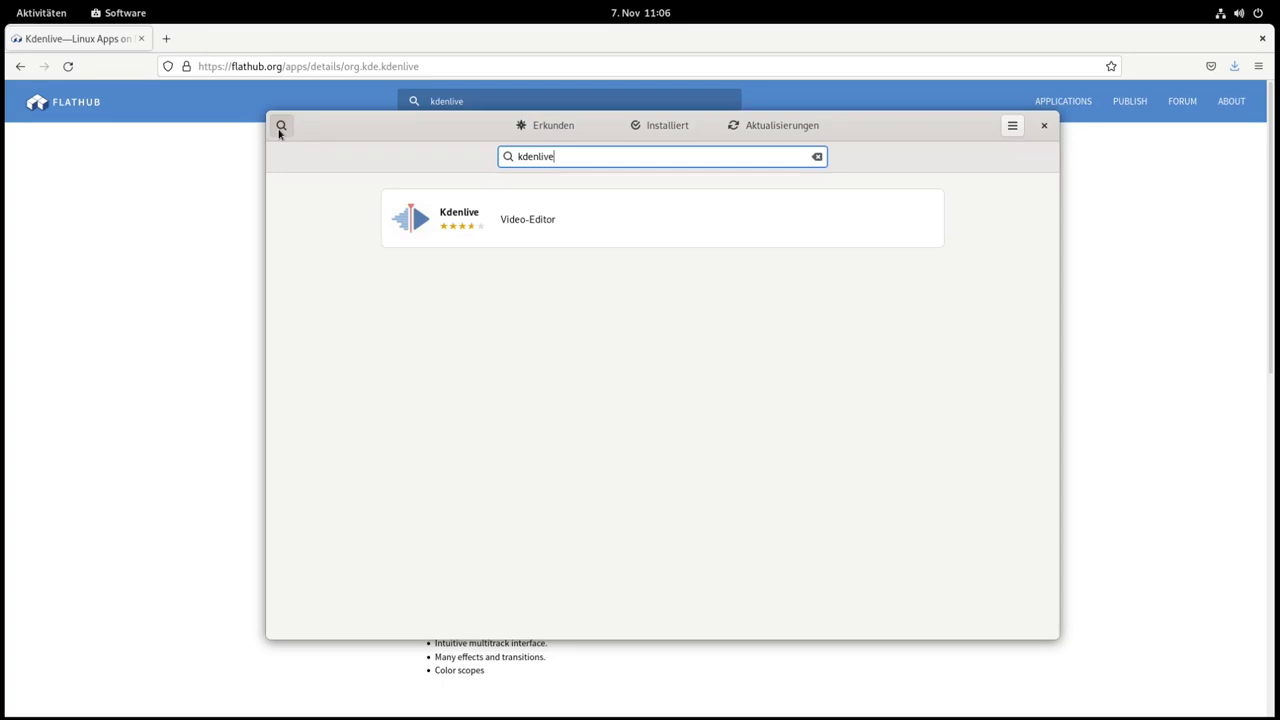
left_click(487, 224)
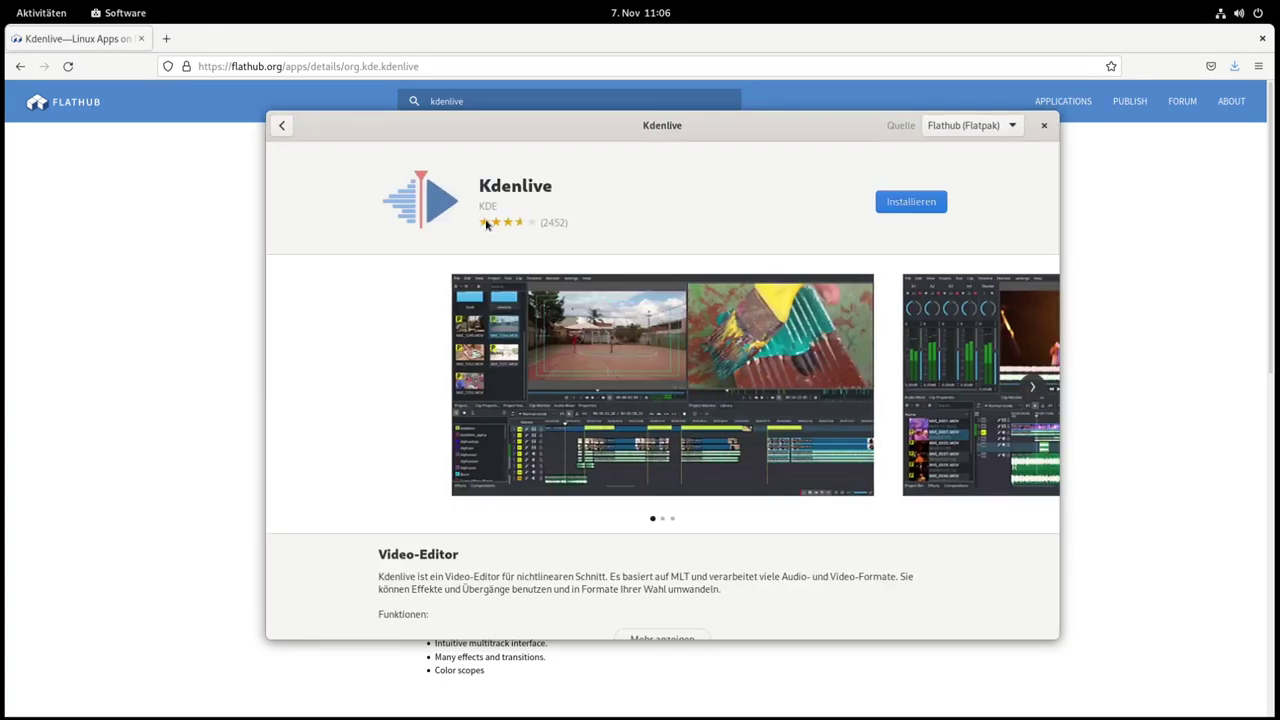
Step: Check the available sources and description of Kdenlive, and install it from Flathub (Flatpak)
left_click(974, 128)
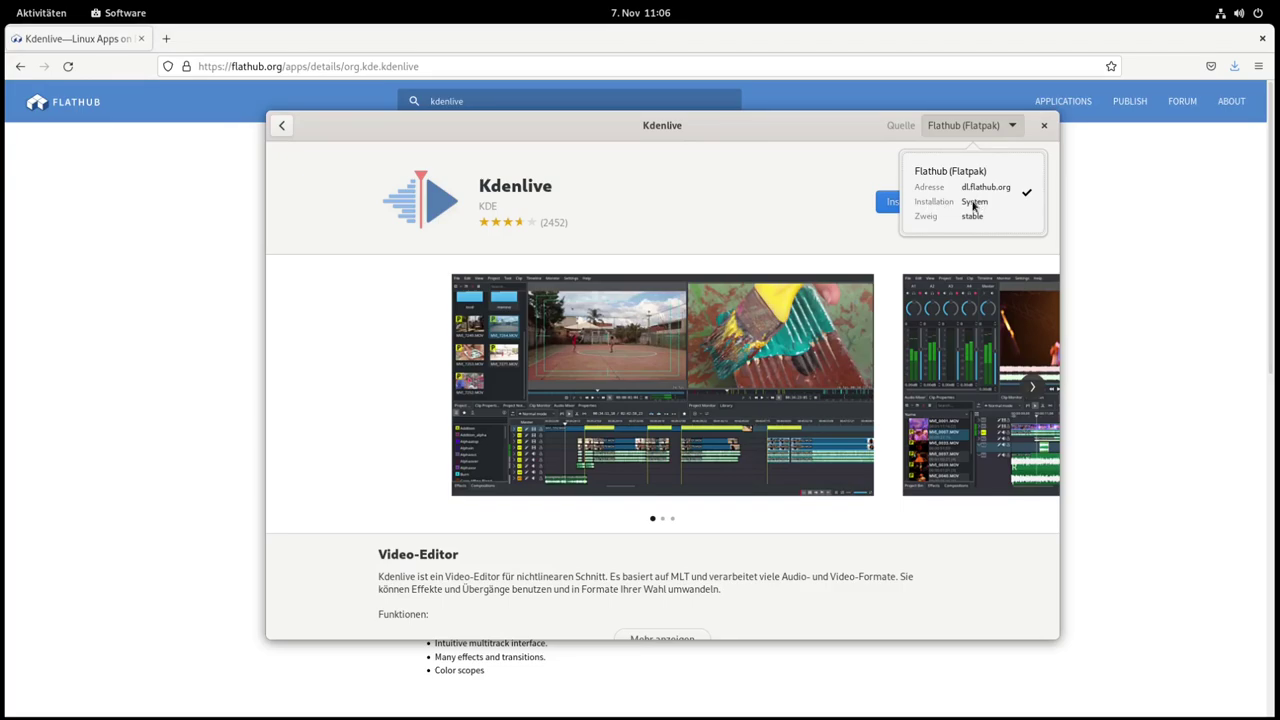
left_click(694, 186)
scroll(369, 291, "down", 5)
scroll(377, 306, "up", 5)
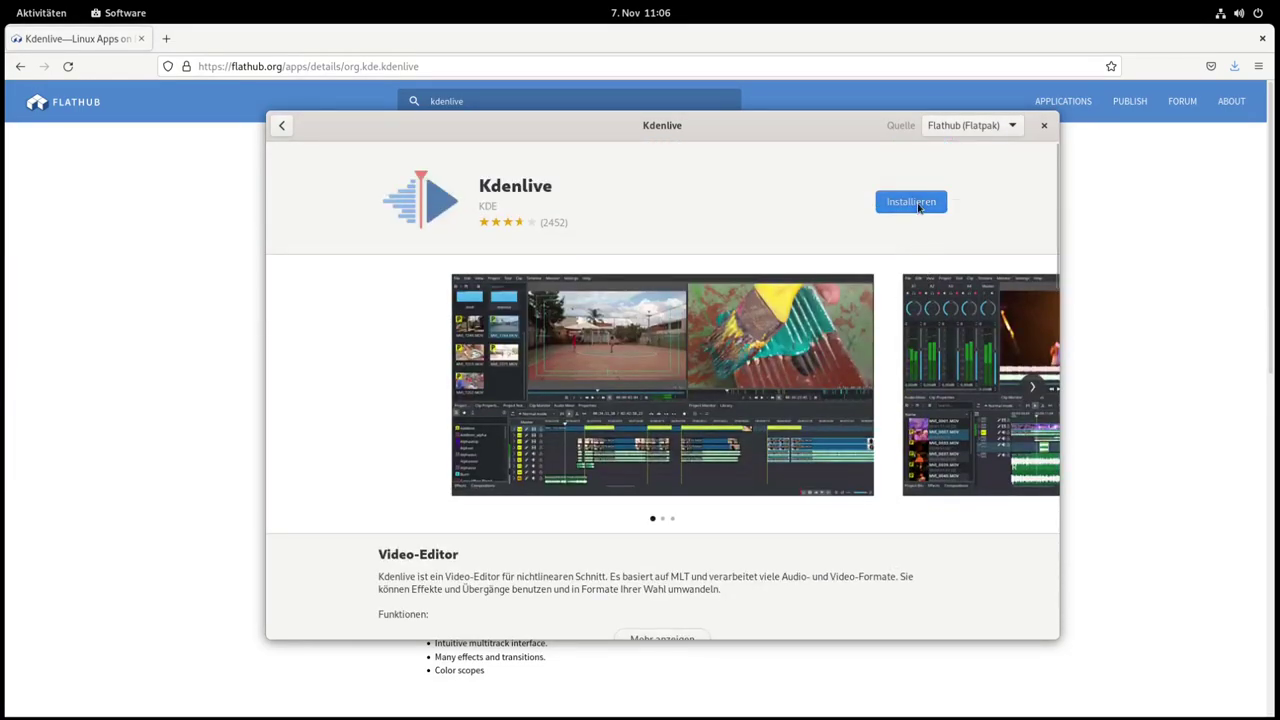
left_click(918, 205)
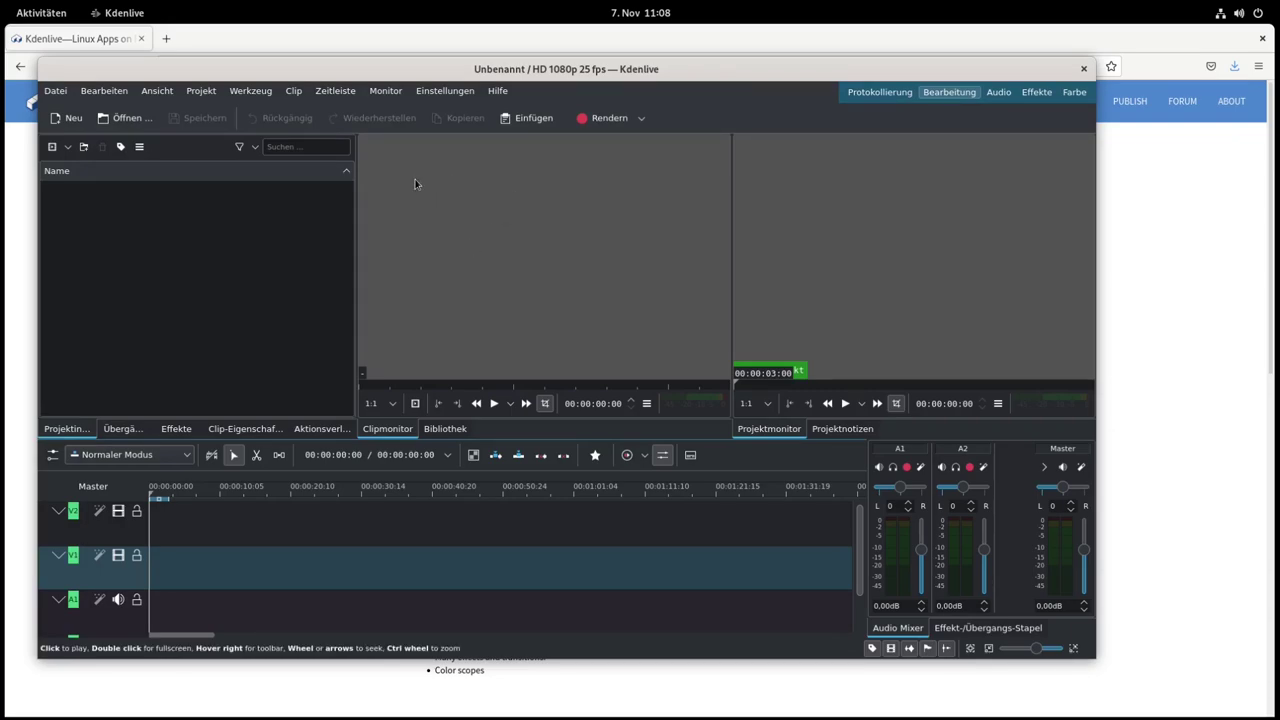
Step: Maximize the Kdenlive window and look over its Bibliothek, Clipmonitor and editing commands
double_click(739, 71)
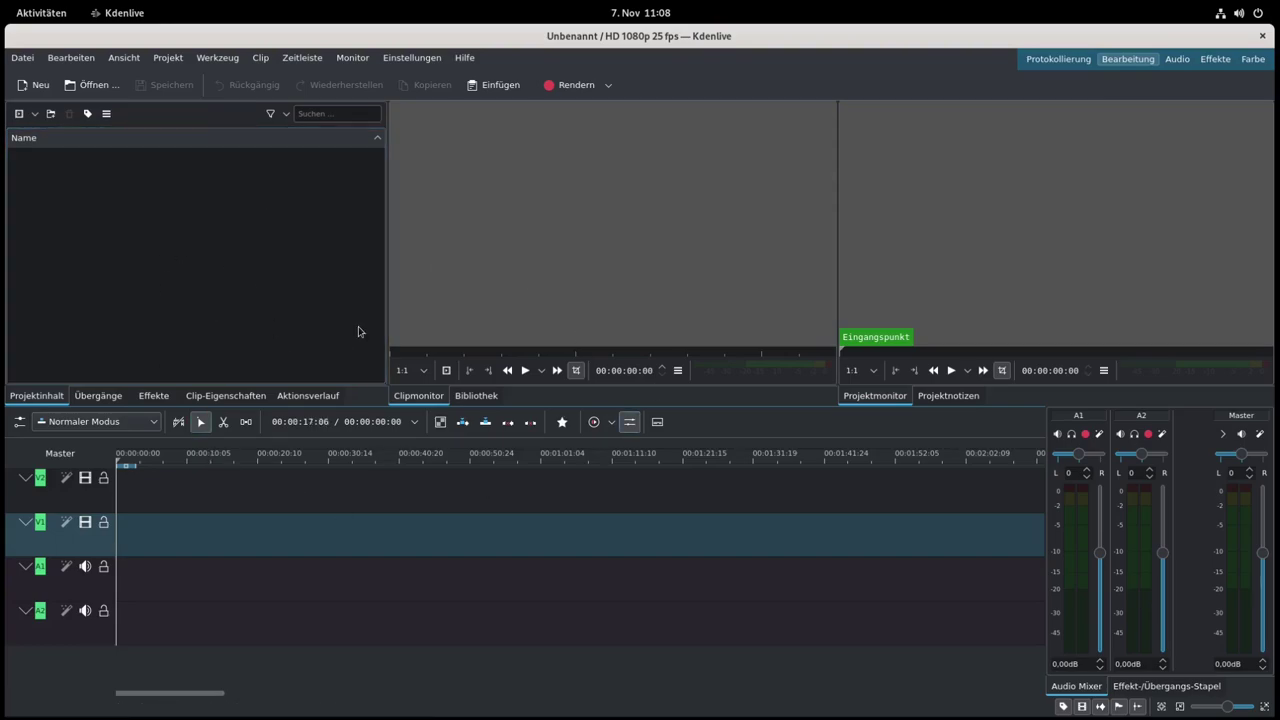
left_click(483, 396)
left_click(418, 396)
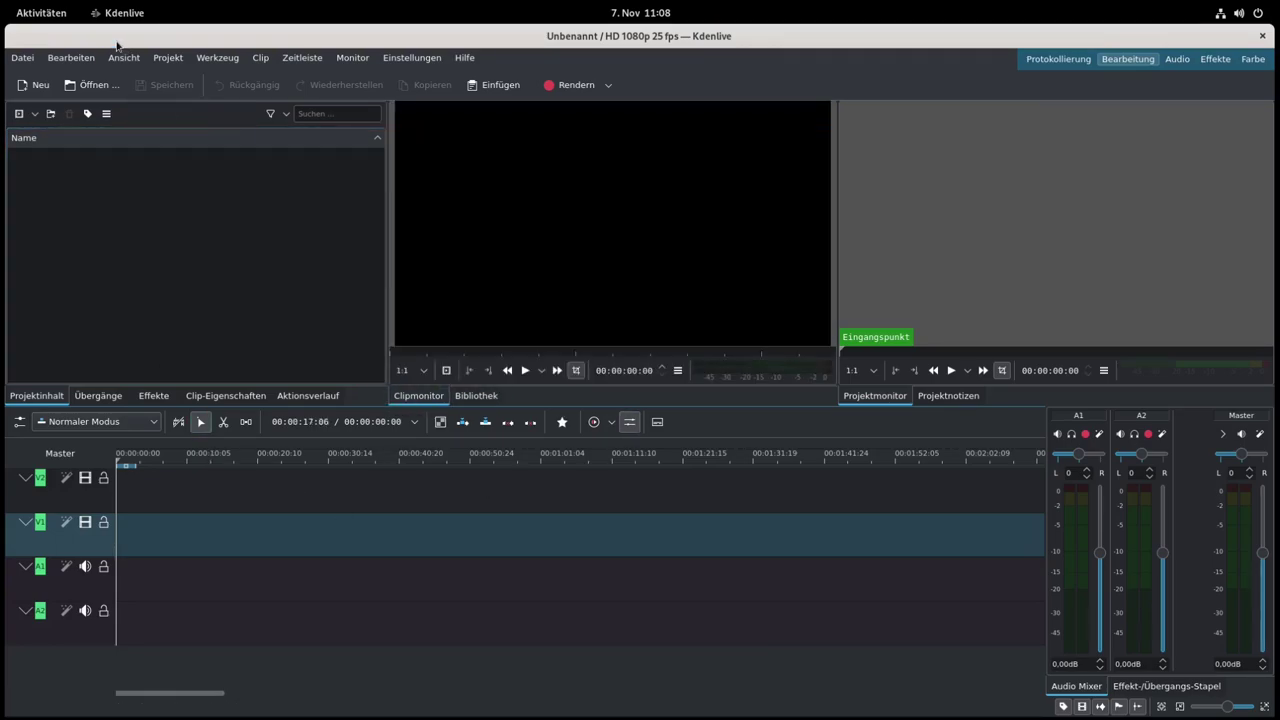
left_click(70, 58)
left_click(162, 226)
Step: Show all installed applications and go to the second page of the app grid
key("super")
left_click(782, 676)
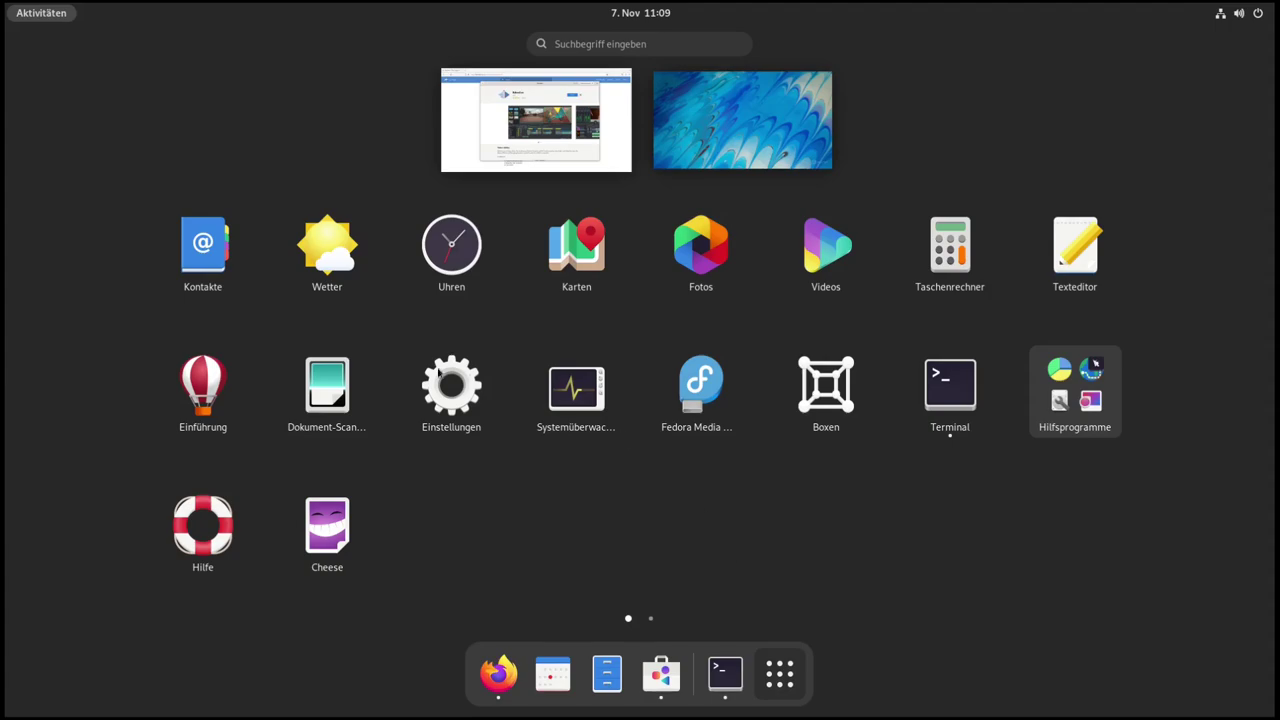
scroll(705, 480, "down", 1)
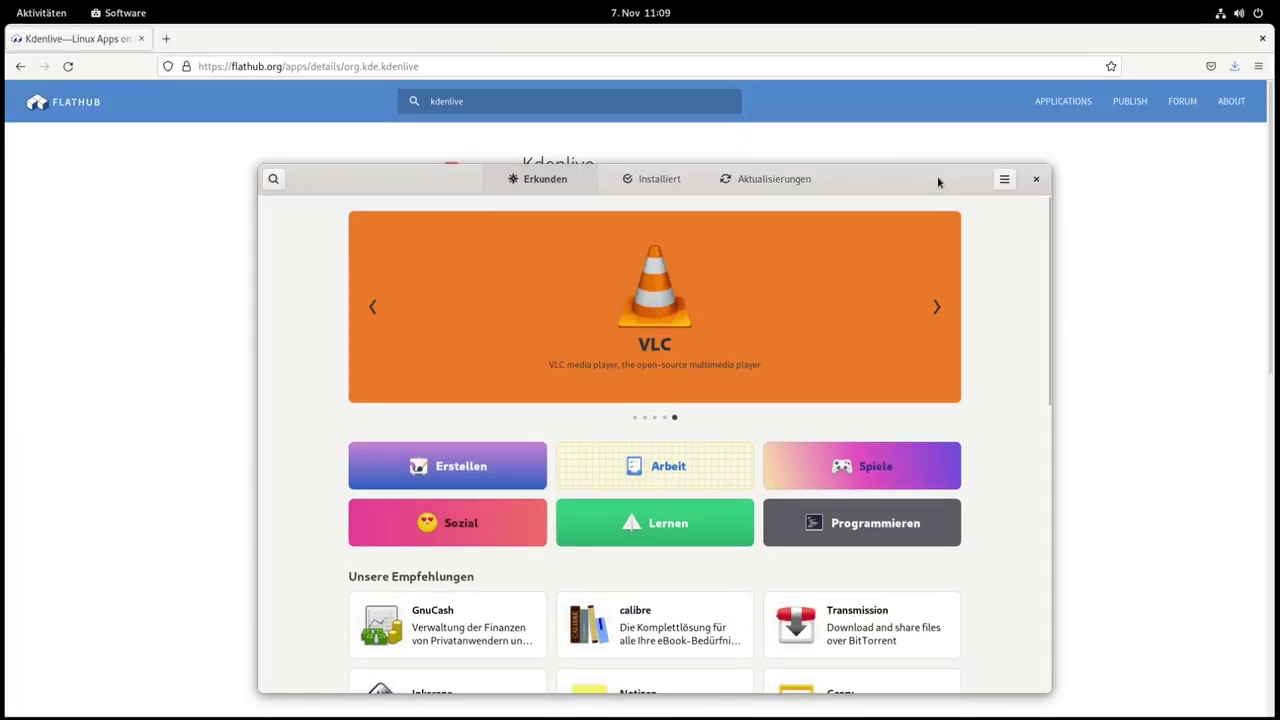
Step: Reposition the Software window and open the calibre page from Unsere Empfehlungen
left_click_drag(937, 180, 940, 121)
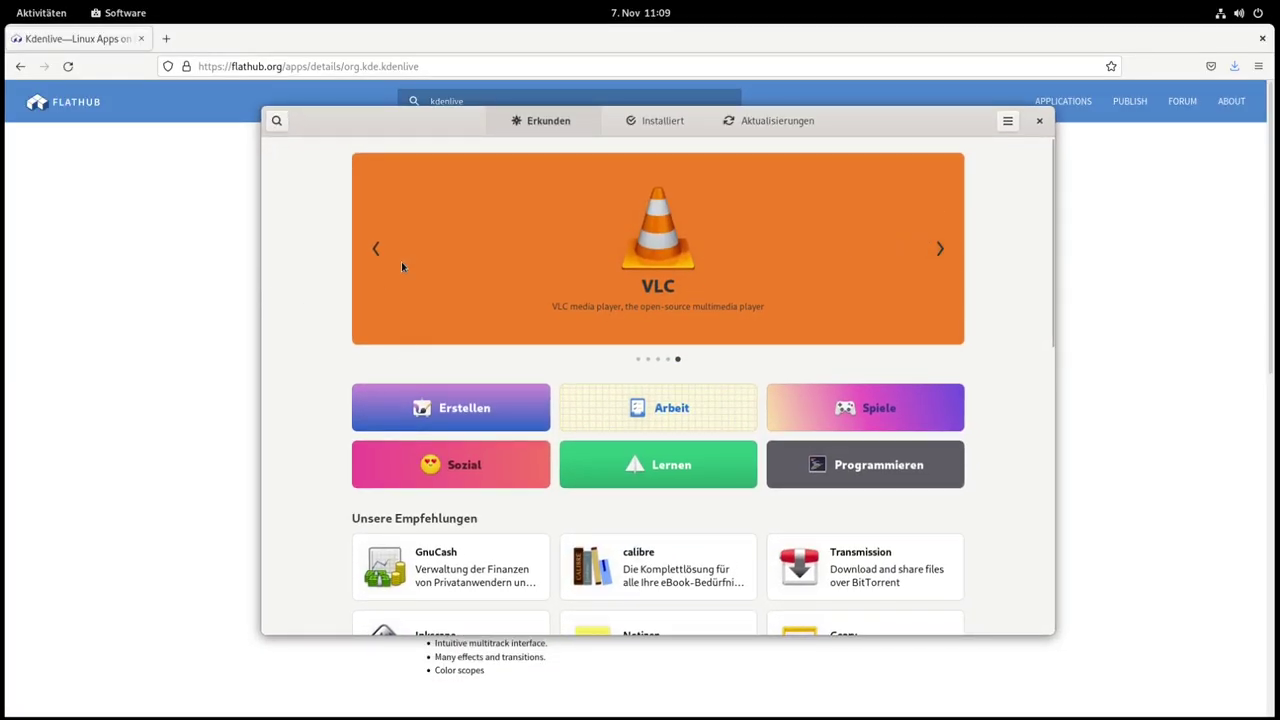
scroll(537, 490, "down", 2)
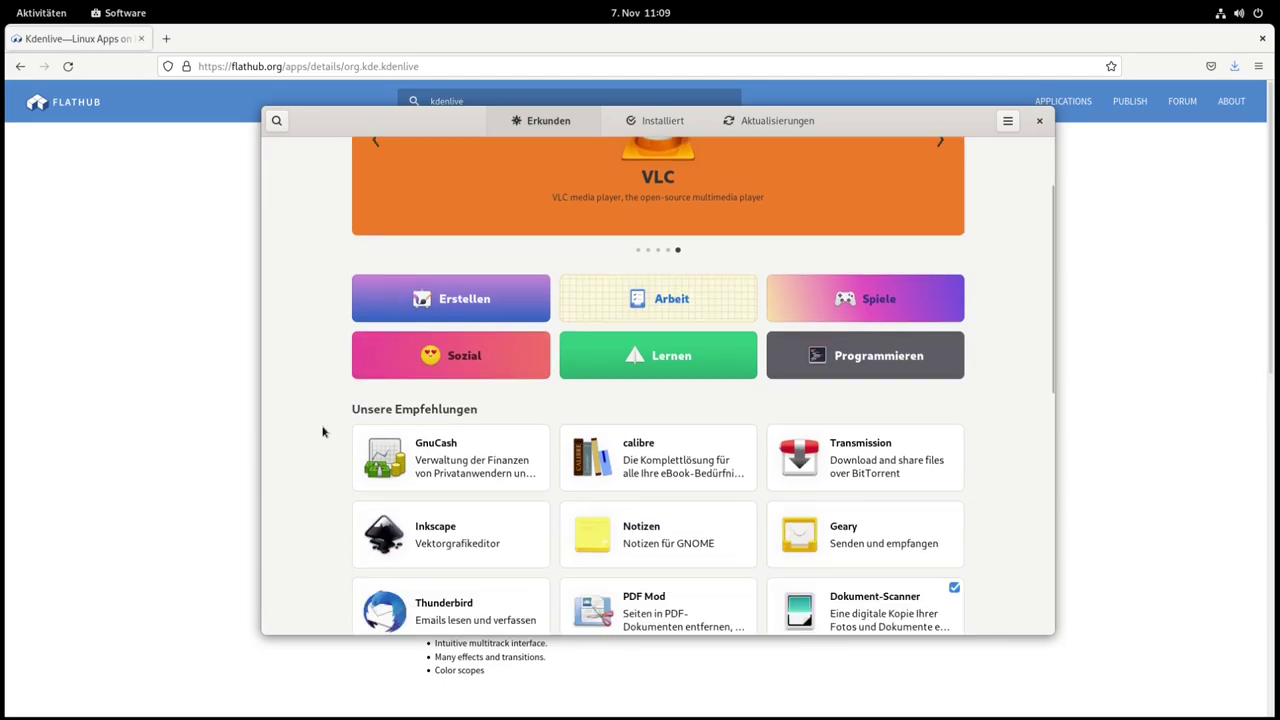
left_click(640, 460)
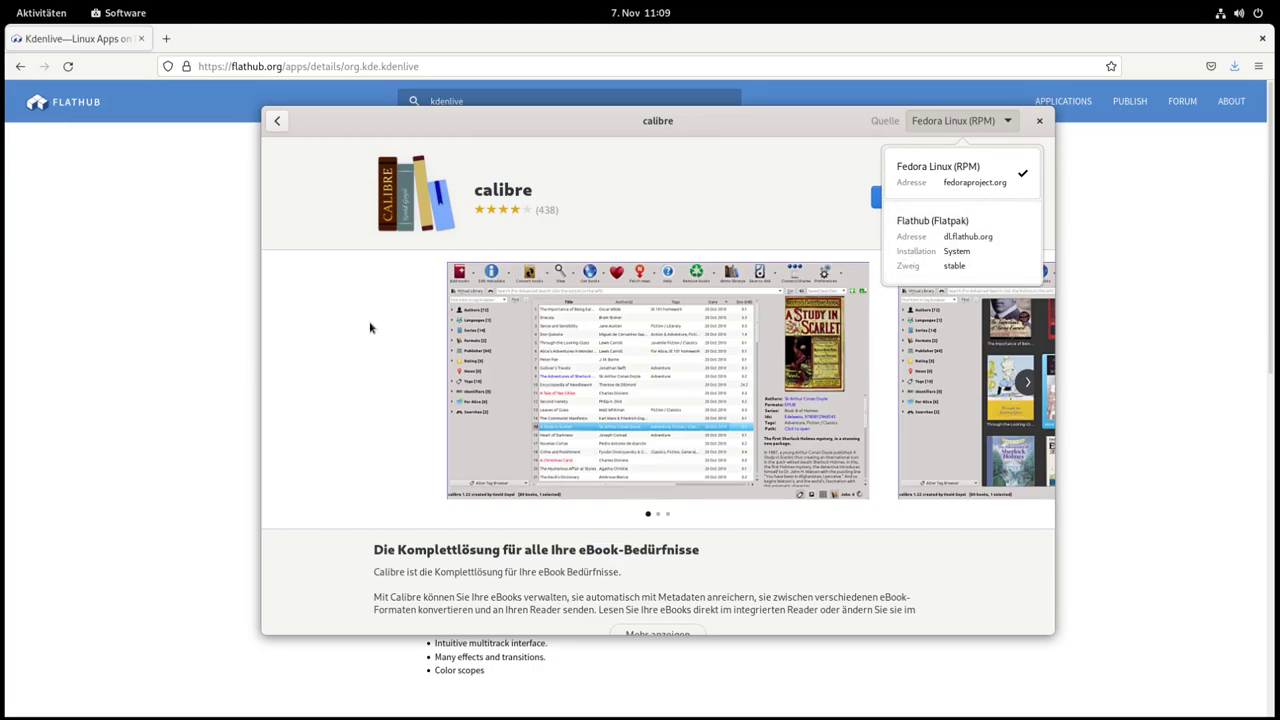
Step: Examine the download size and safety details of calibre's Fedora Linux (RPM) version
scroll(370, 326, "down", 5)
scroll(423, 449, "up", 4)
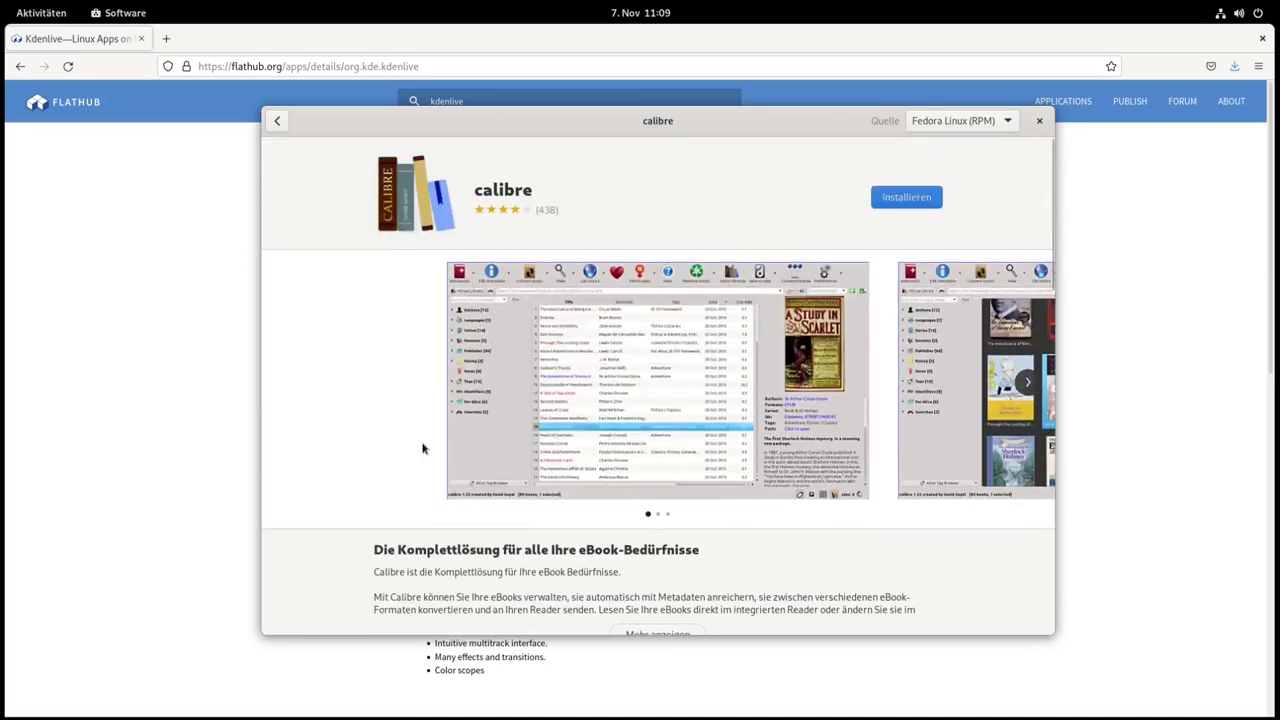
scroll(911, 205, "down", 4)
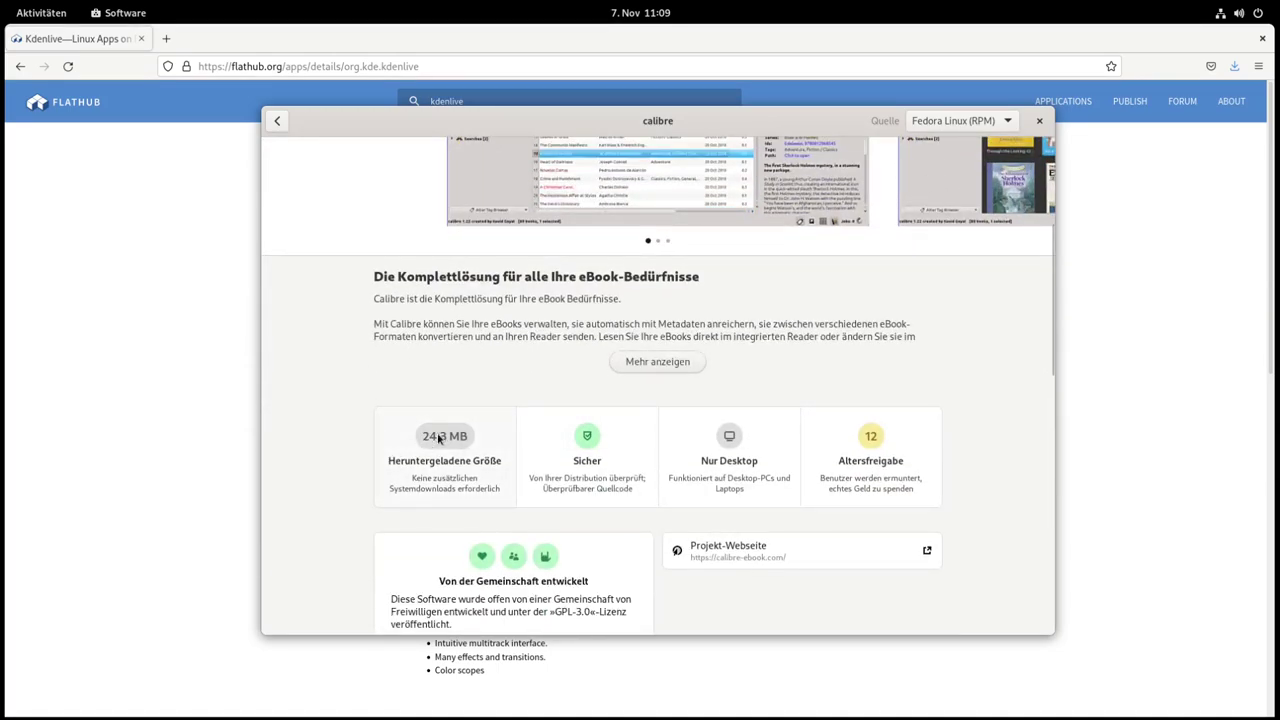
scroll(435, 450, "up", 1)
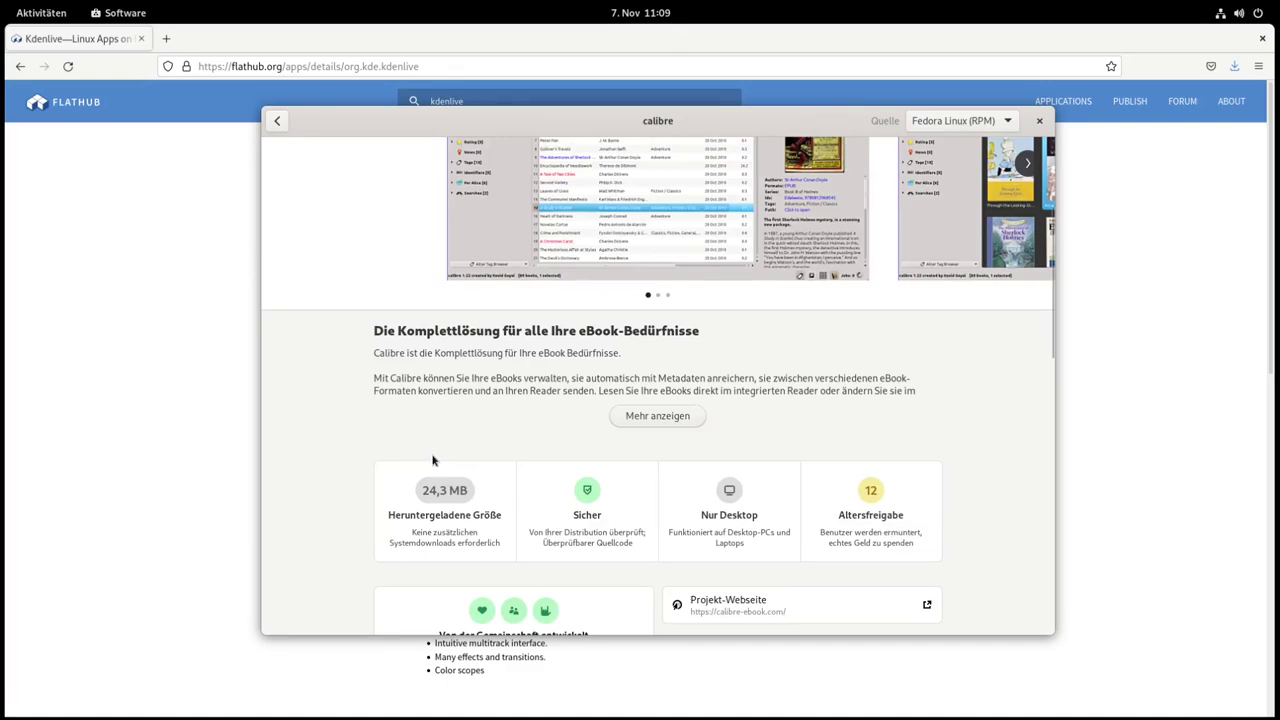
scroll(432, 460, "up", 4)
Step: Switch calibre's source to Flathub (Flatpak) and examine that version's download size and safety details
left_click(955, 121)
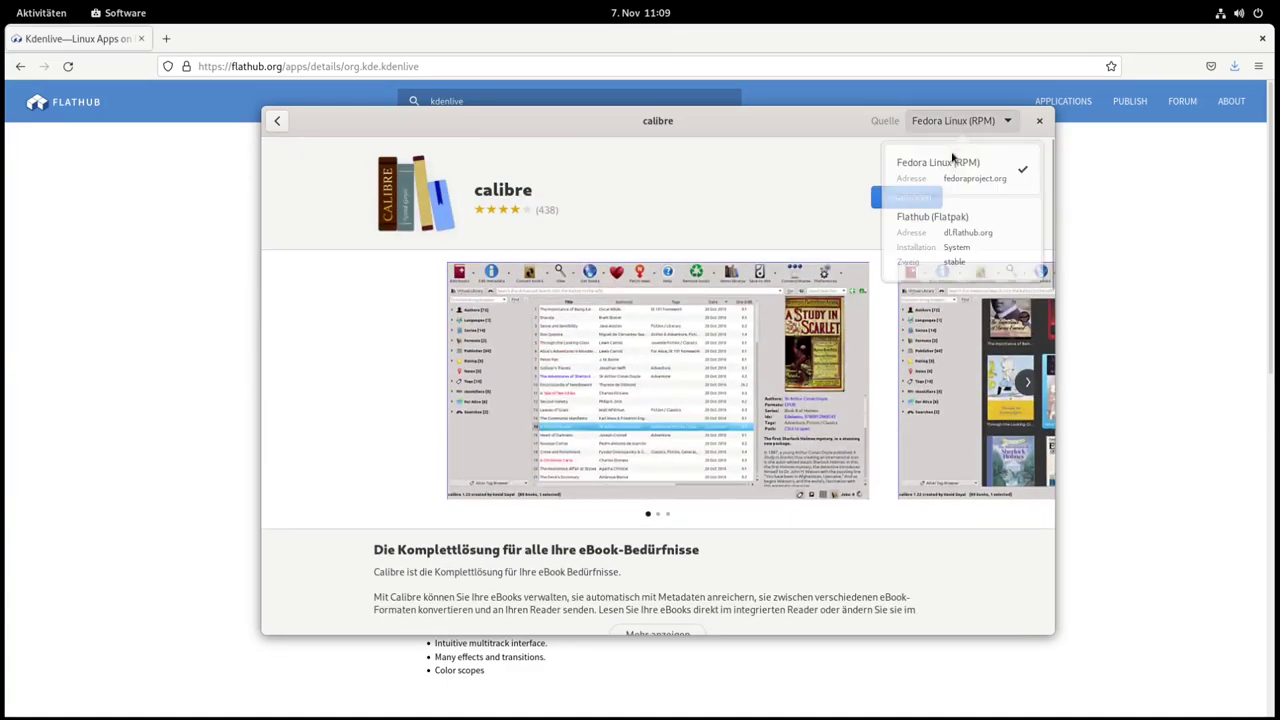
left_click(939, 232)
scroll(406, 374, "down", 5)
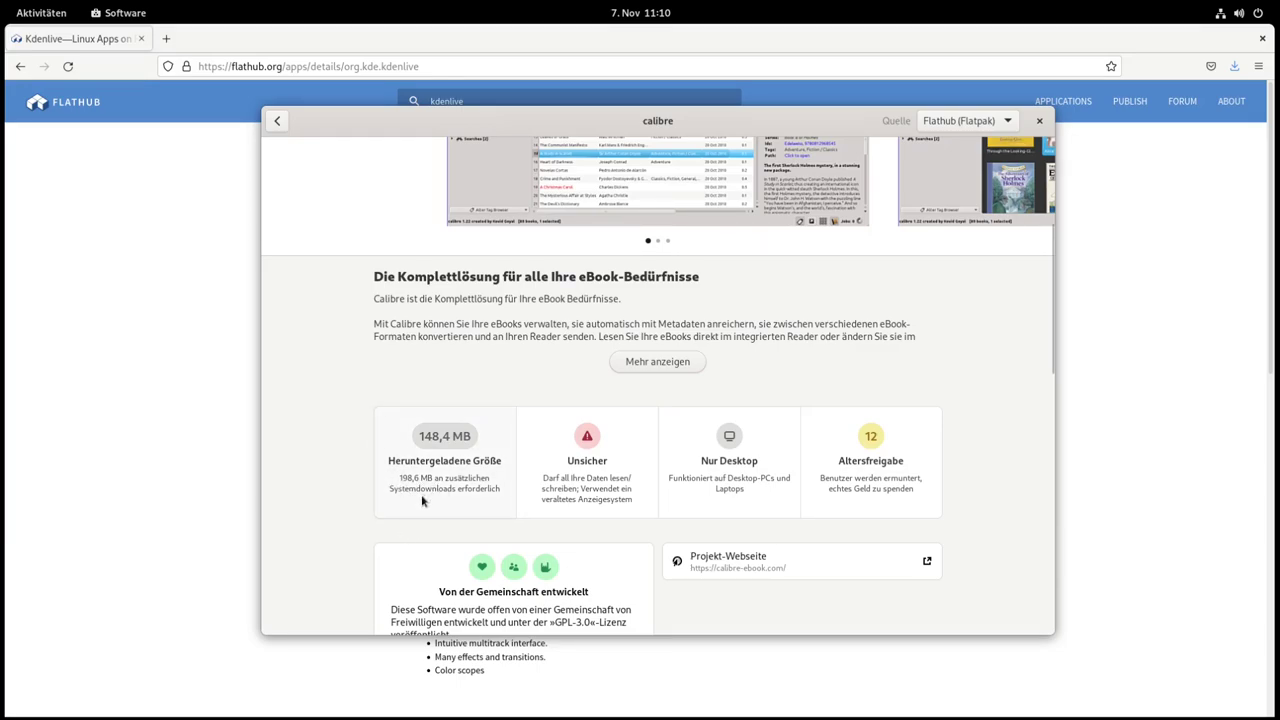
scroll(355, 456, "up", 2)
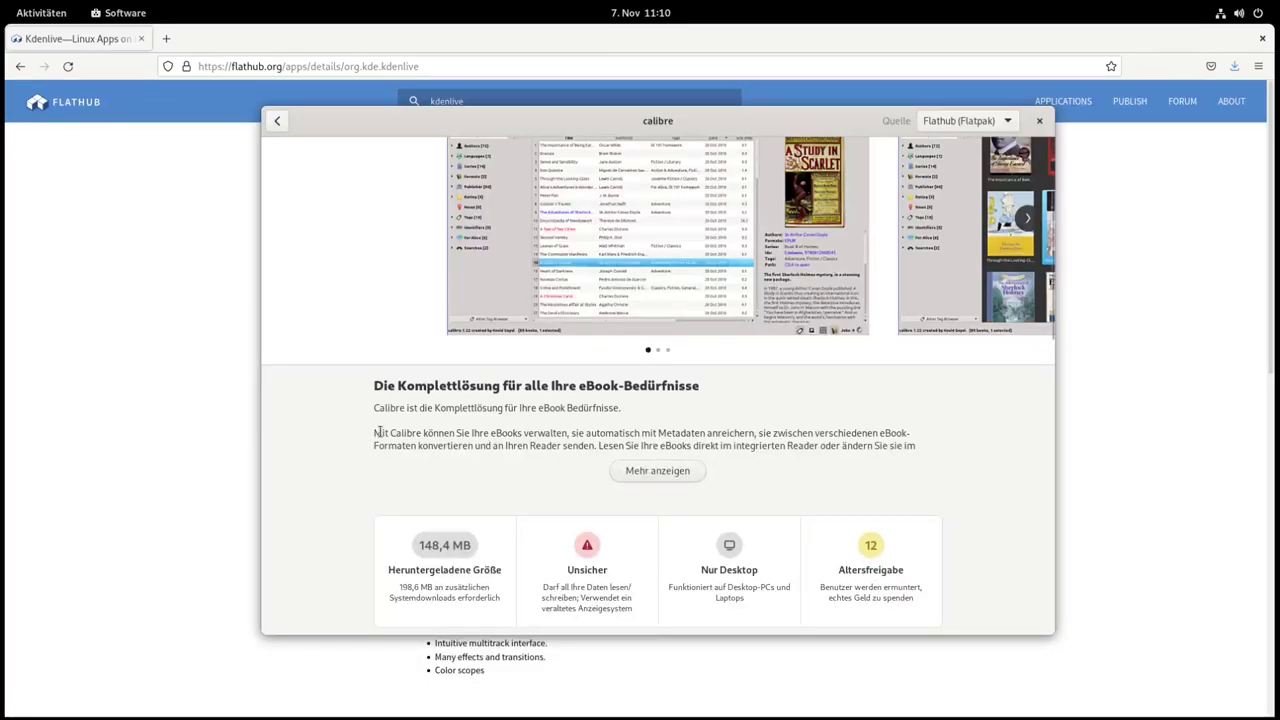
scroll(378, 436, "up", 3)
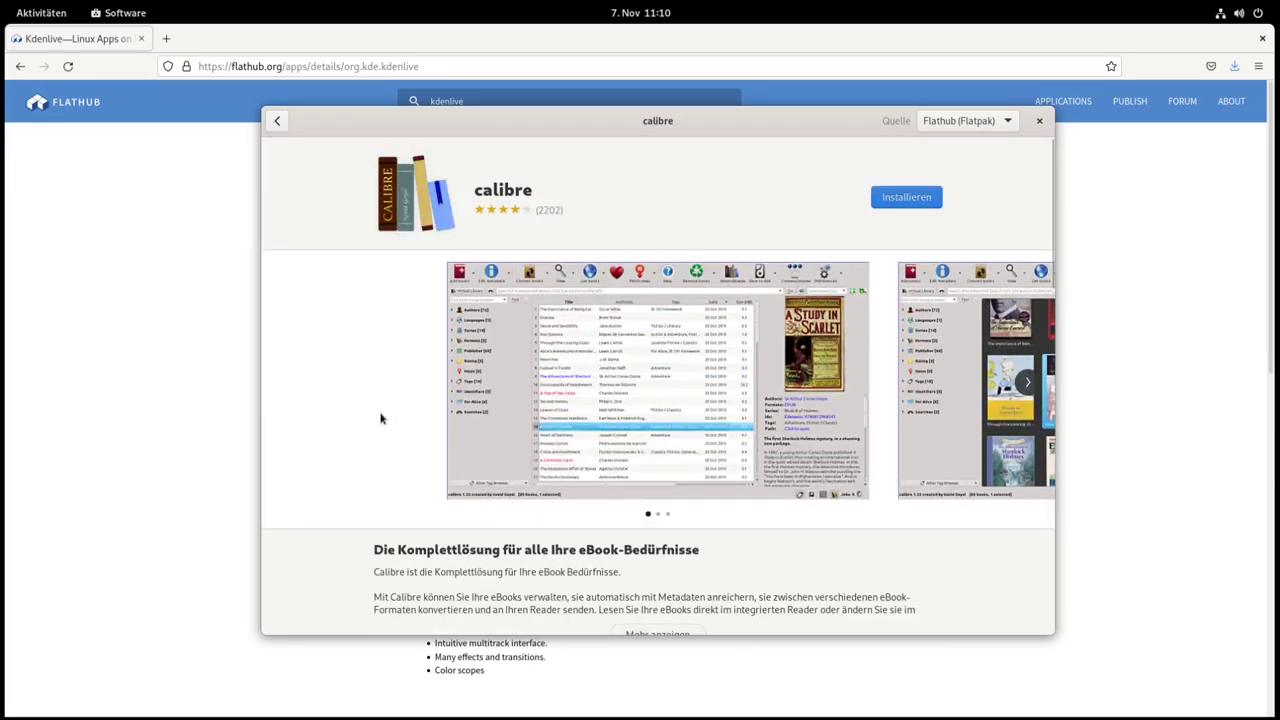
scroll(384, 505, "down", 3)
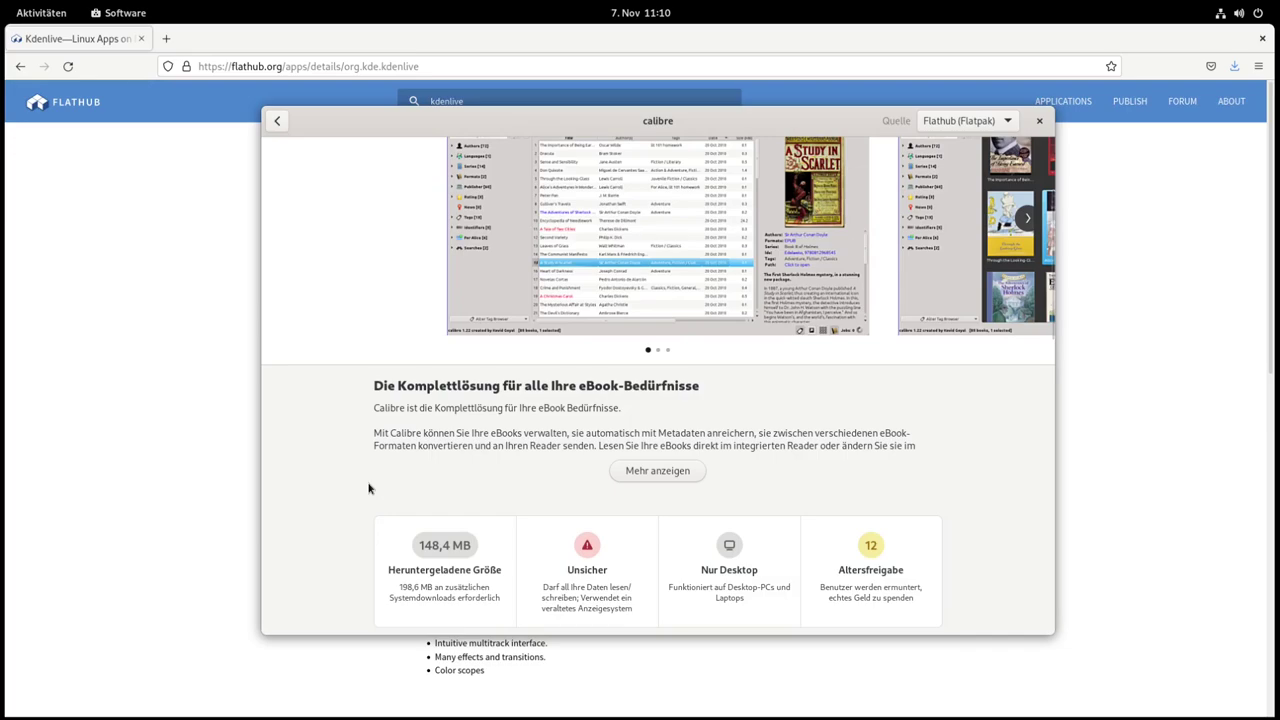
scroll(383, 449, "up", 3)
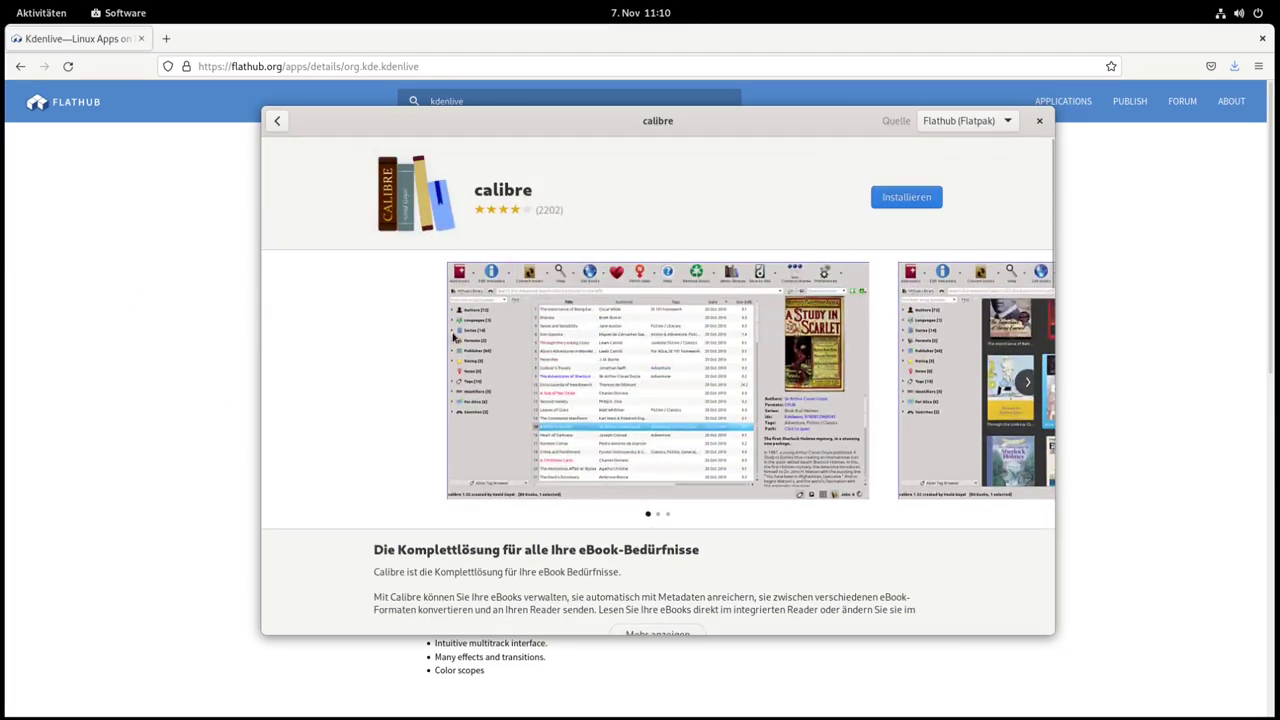
scroll(356, 374, "down", 10)
scroll(350, 350, "up", 8)
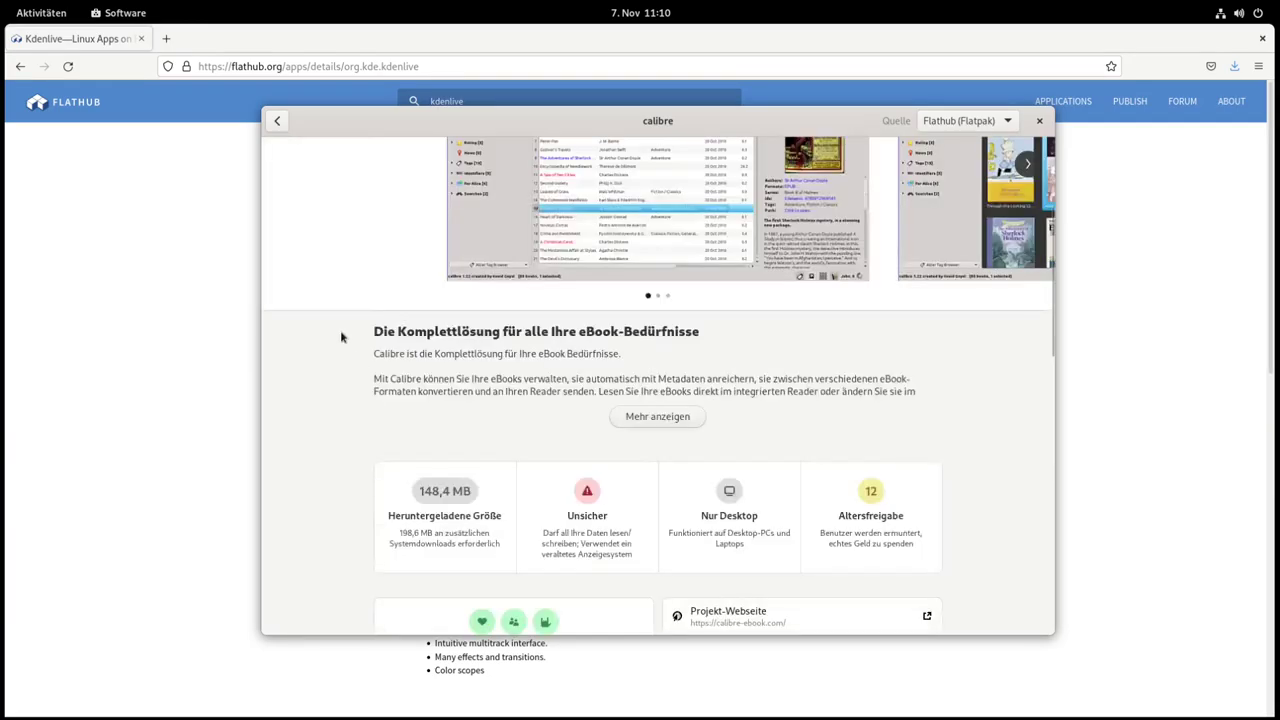